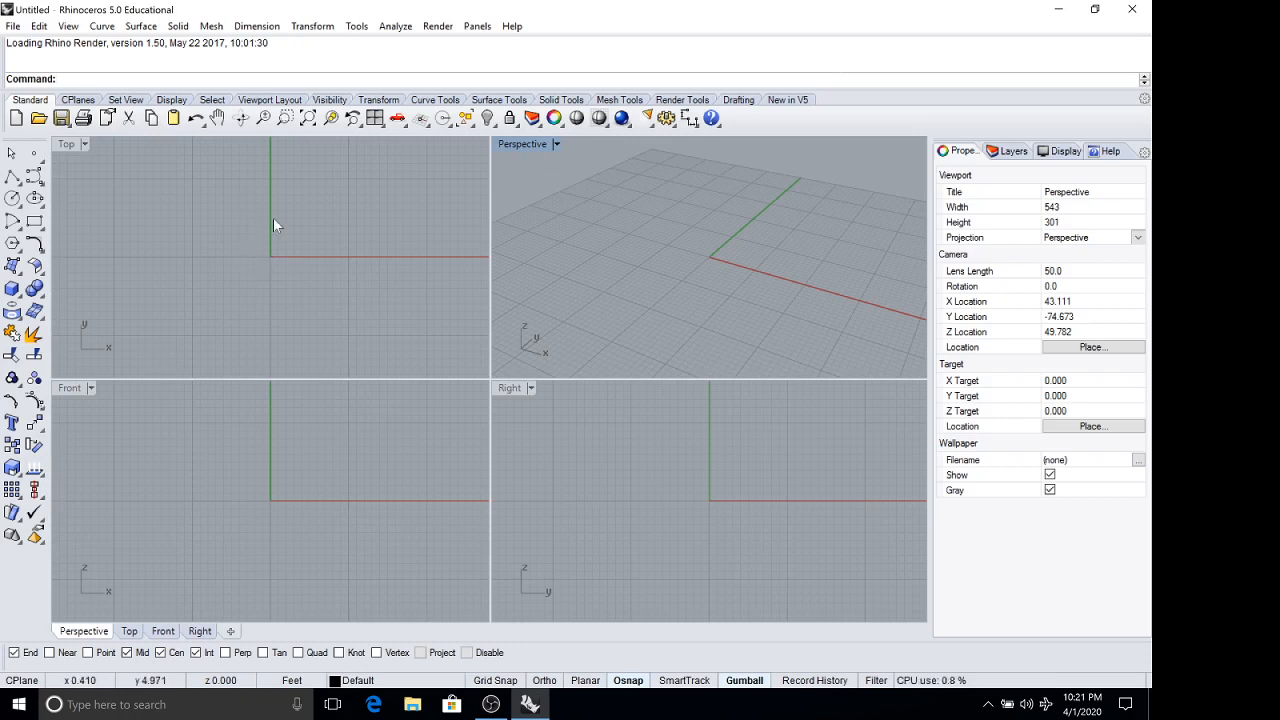
# Start a new model from the Small Objects - Inches template.
pyautogui.scroll(2, 265, 235)
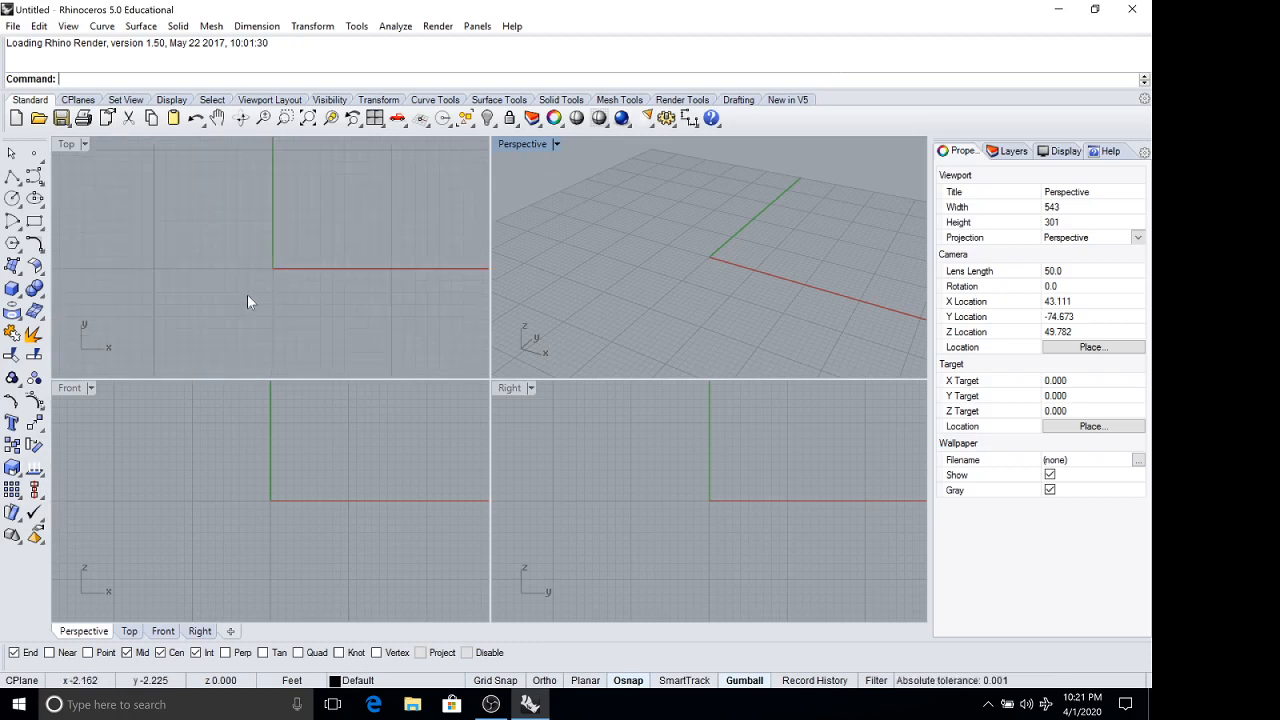
pyautogui.scroll(-3, 237, 236)
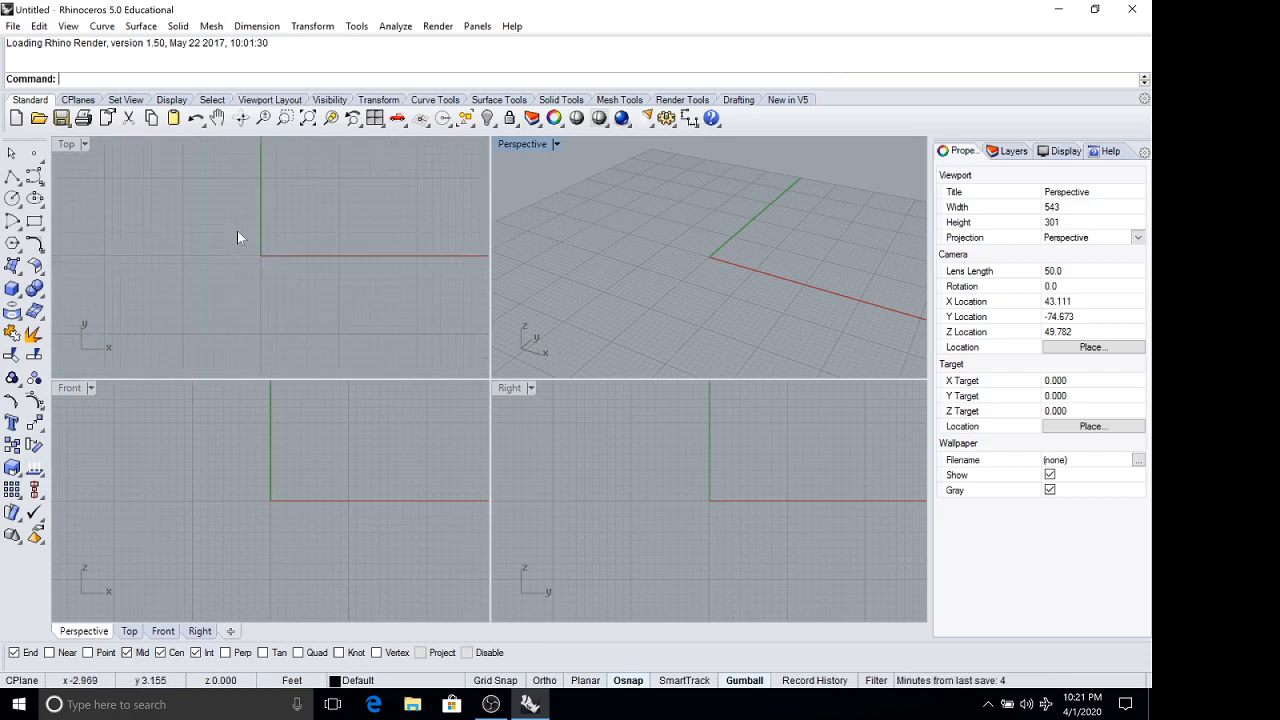
pyautogui.click(15, 27)
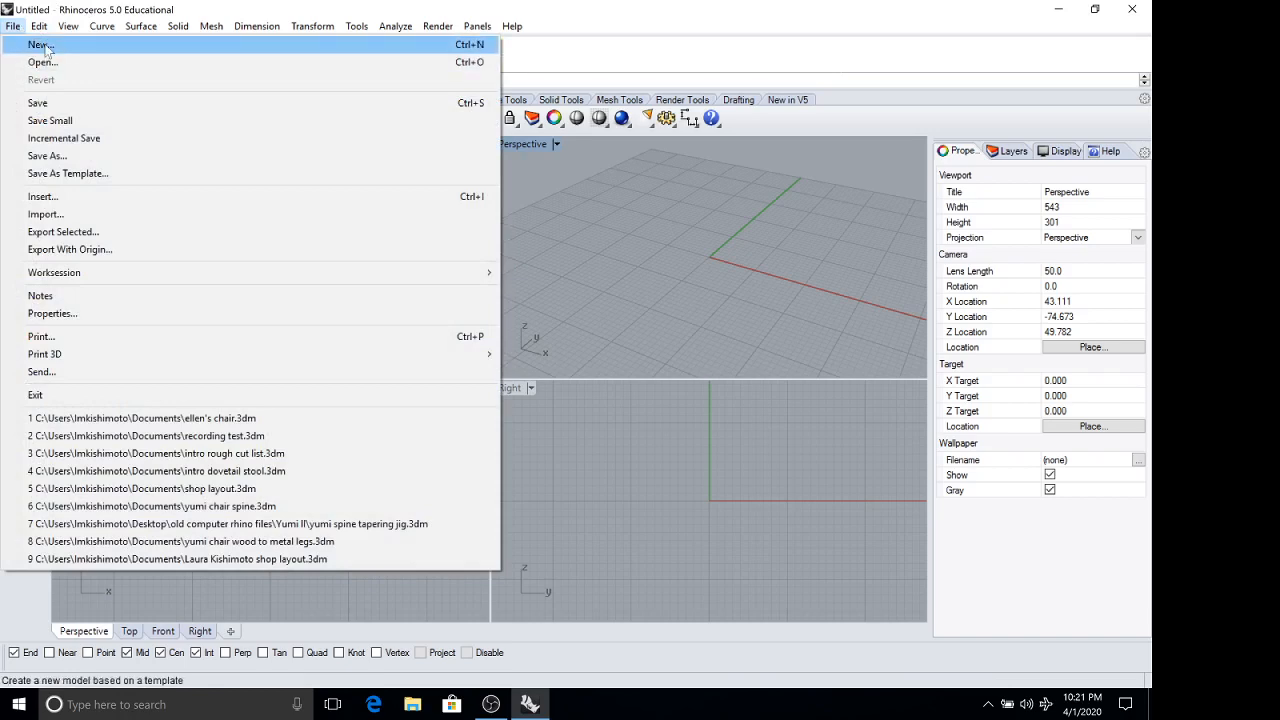
pyautogui.click(40, 46)
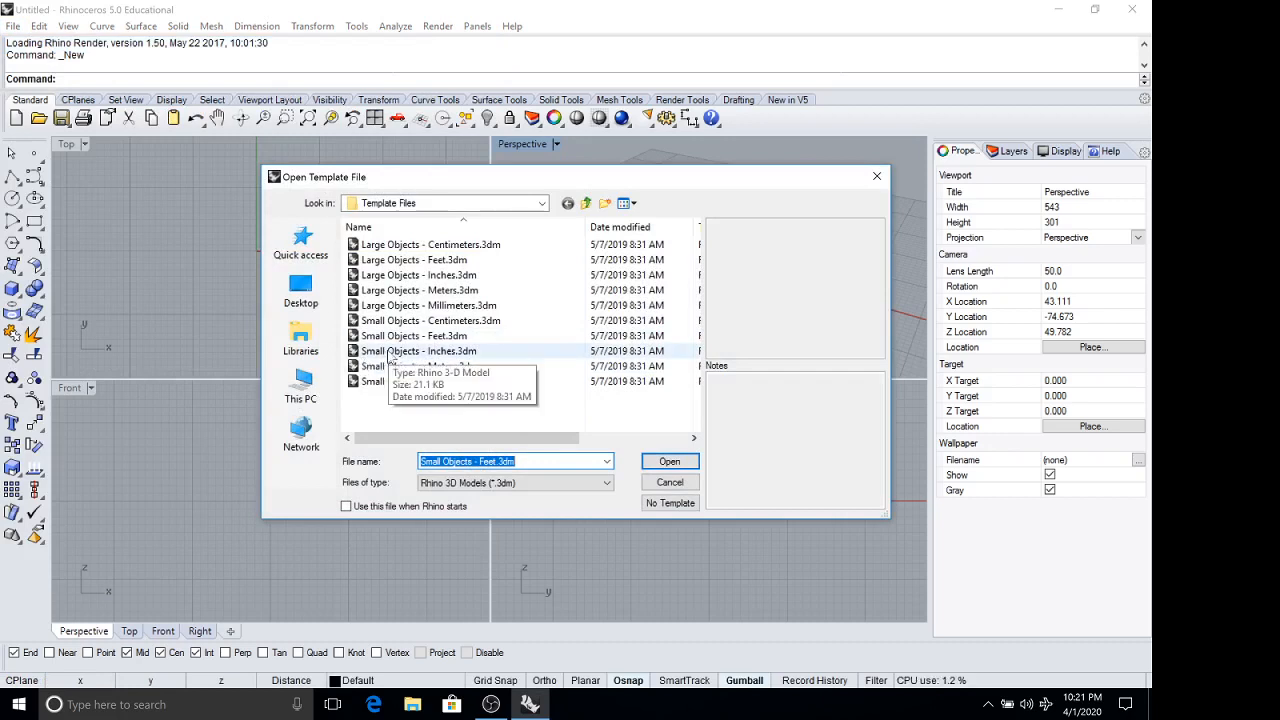
pyautogui.click(389, 352)
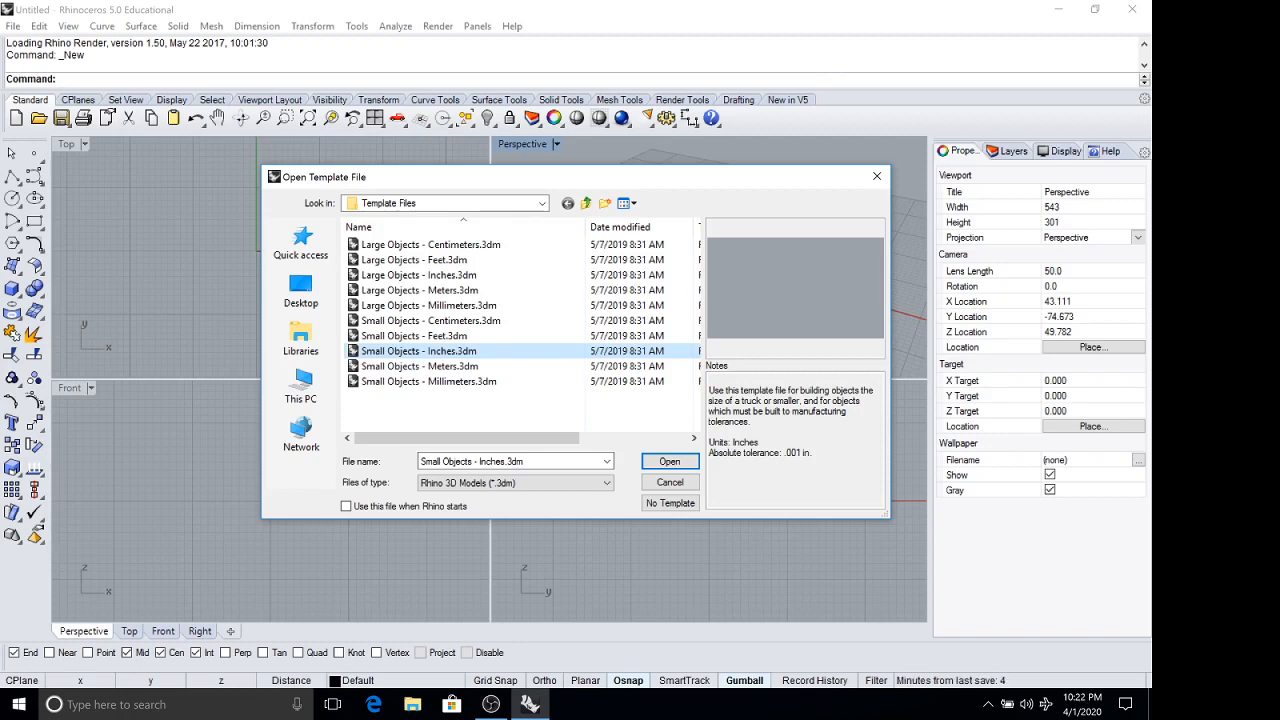
pyautogui.click(669, 461)
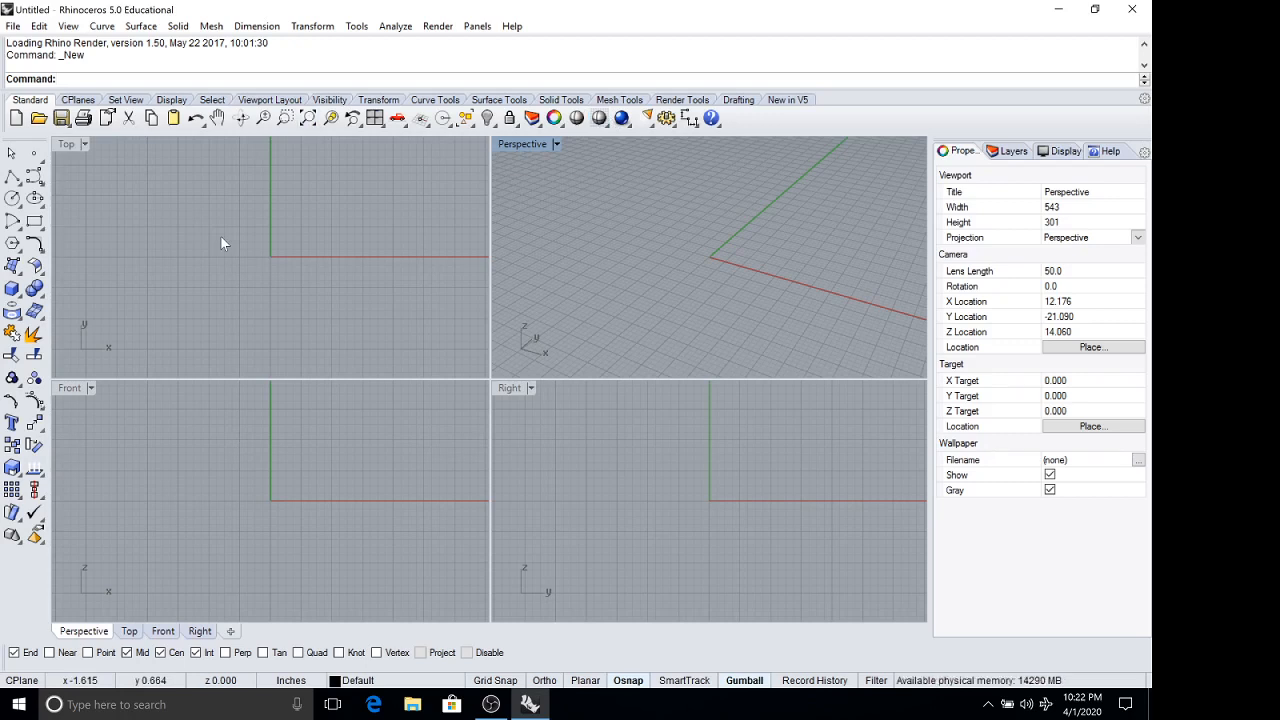
# Examine the grid around the origin in the enlarged Top viewport and from a lower angle in the Perspective viewport.
pyautogui.doubleClick(65, 145)
pyautogui.moveTo(563, 281); pyautogui.dragTo(594, 286, button='right')
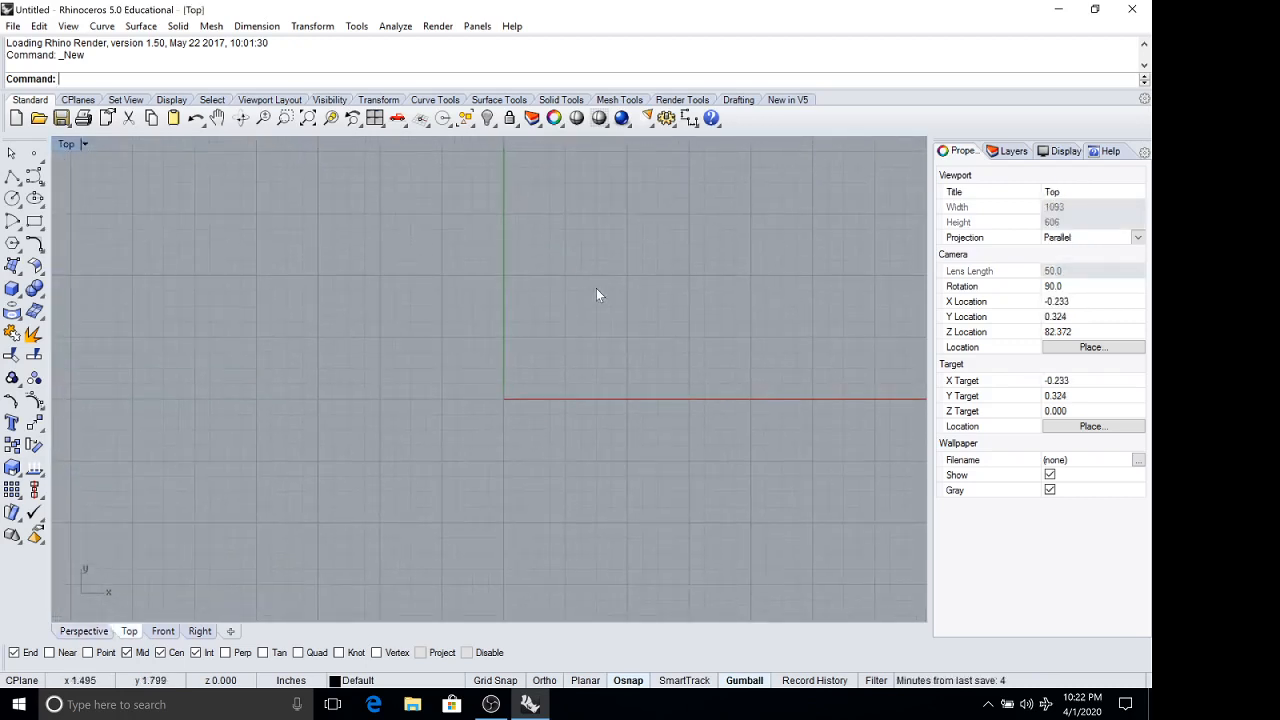
pyautogui.scroll(3, 530, 388)
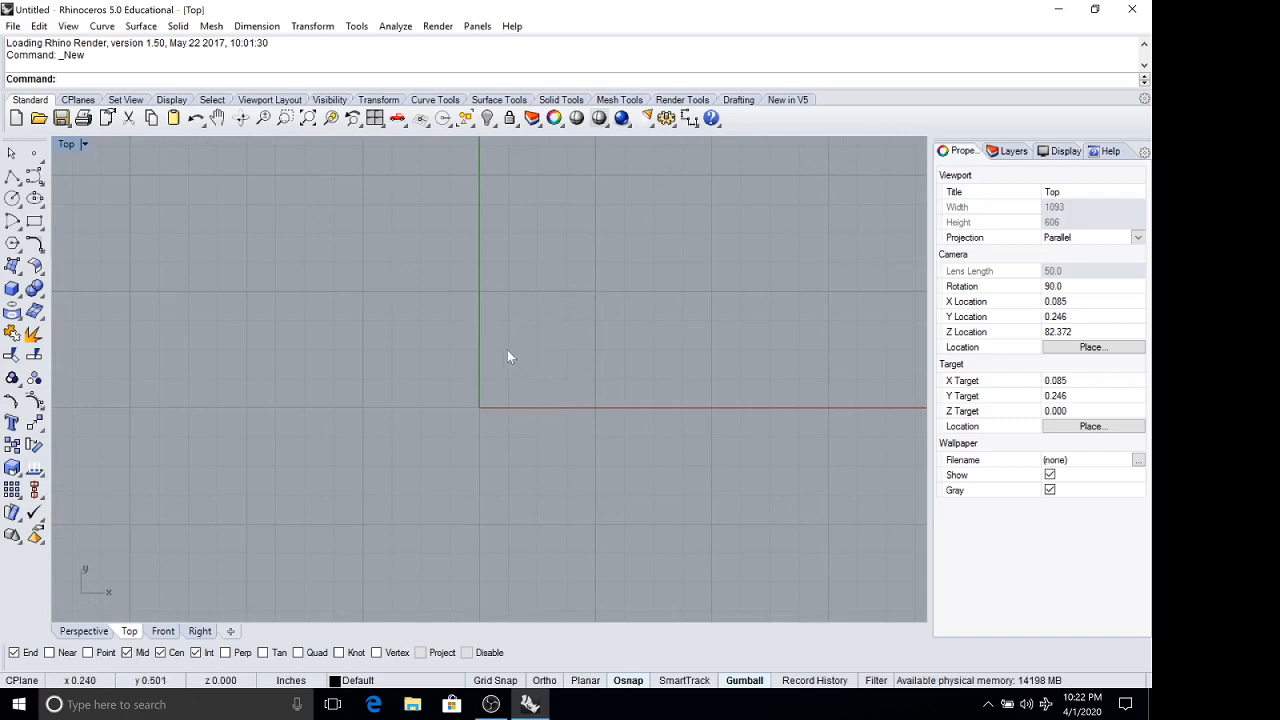
pyautogui.scroll(-6, 593, 322)
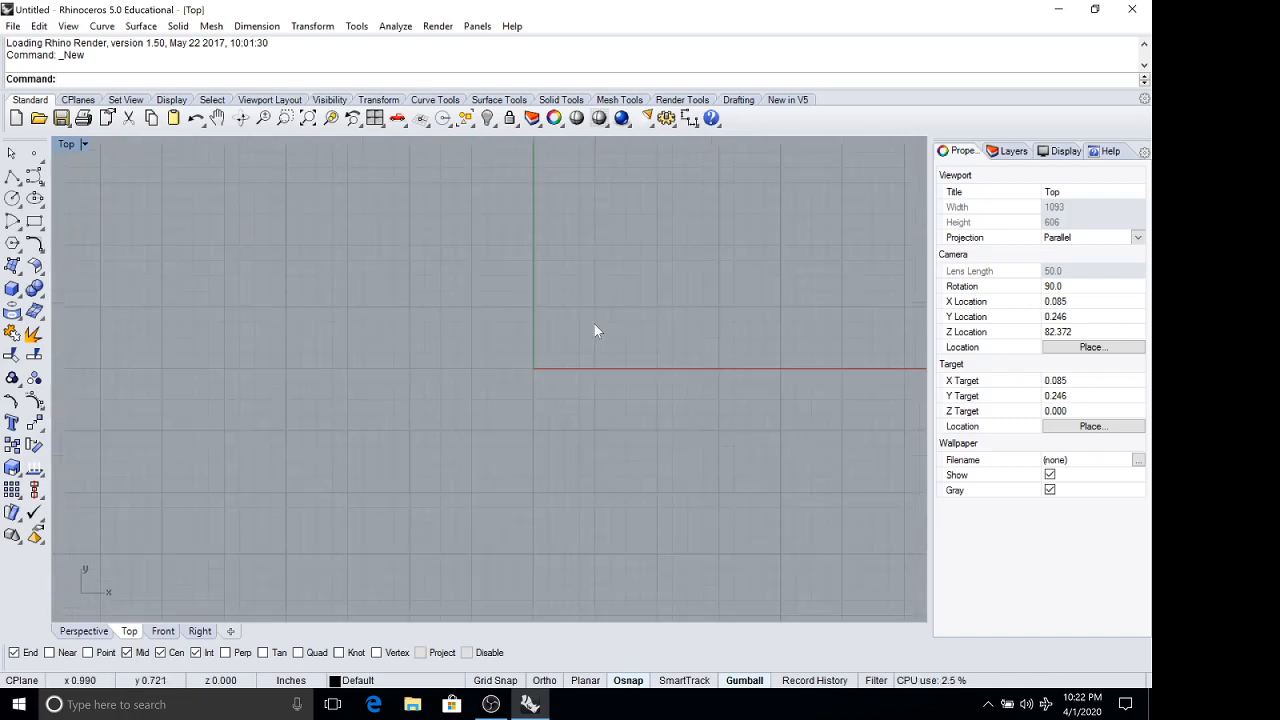
pyautogui.moveTo(616, 285); pyautogui.dragTo(585, 351, button='right')
pyautogui.scroll(2, 544, 420)
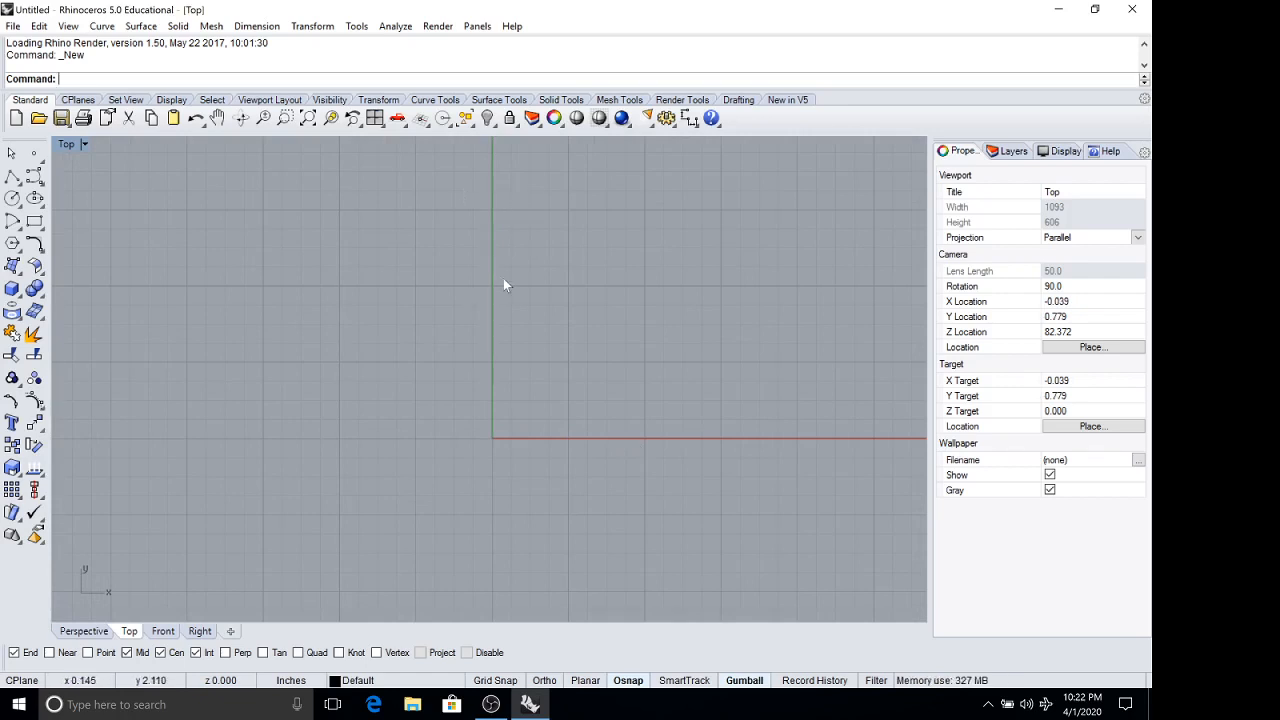
pyautogui.doubleClick(66, 144)
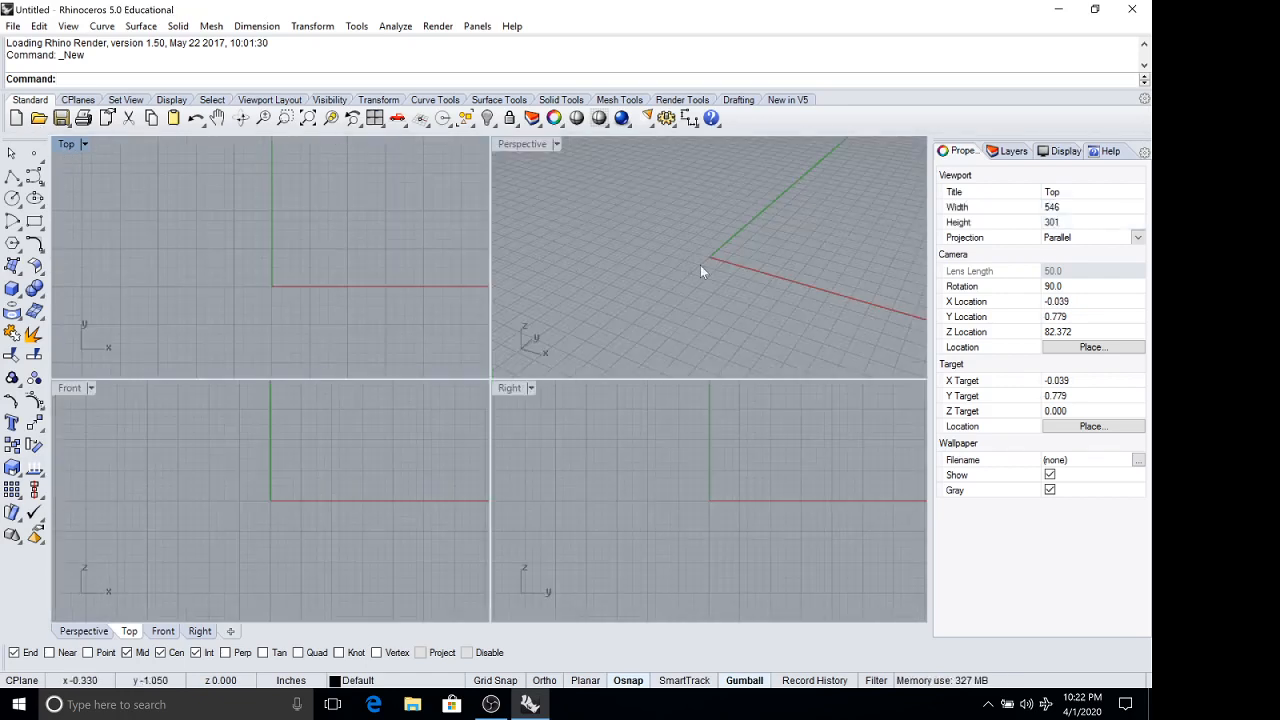
pyautogui.click(766, 231)
pyautogui.moveTo(766, 231)
pyautogui.mouseDown(button='right')
pyautogui.moveTo(786, 186)
pyautogui.moveTo(834, 257)
pyautogui.moveTo(868, 205)
pyautogui.moveTo(772, 244)
pyautogui.mouseUp(button='right')
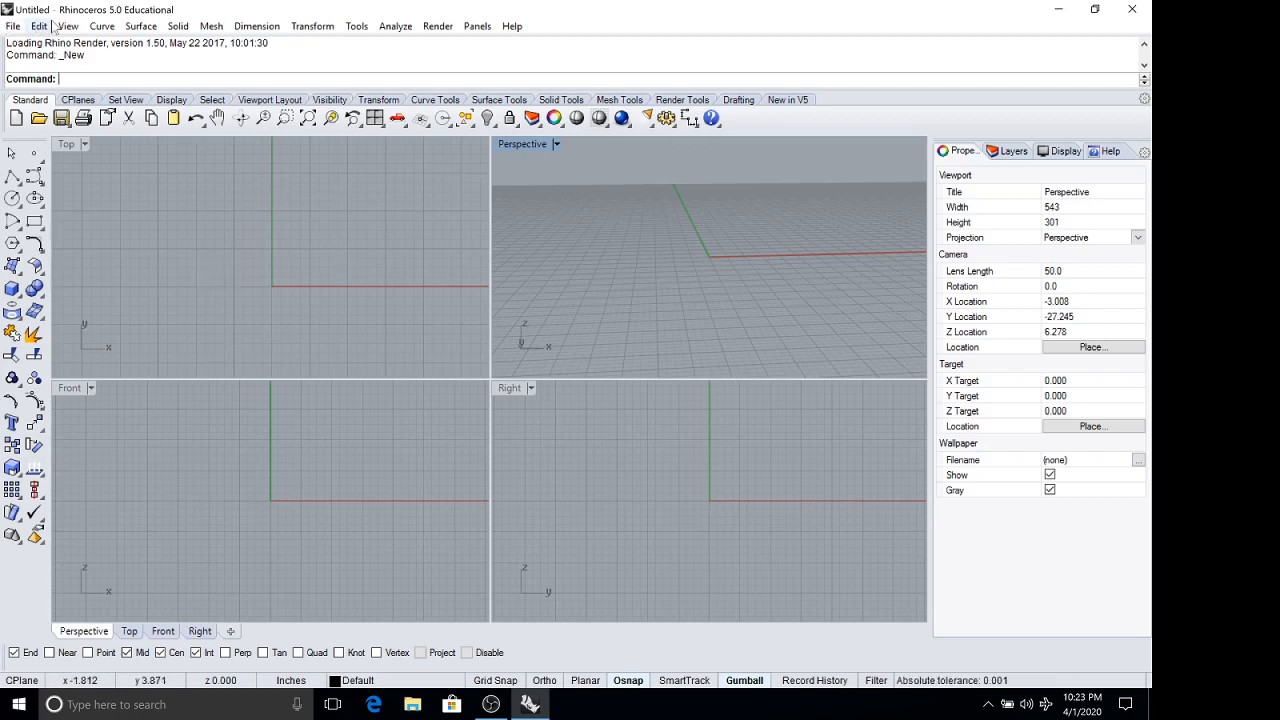
pyautogui.click(131, 29)
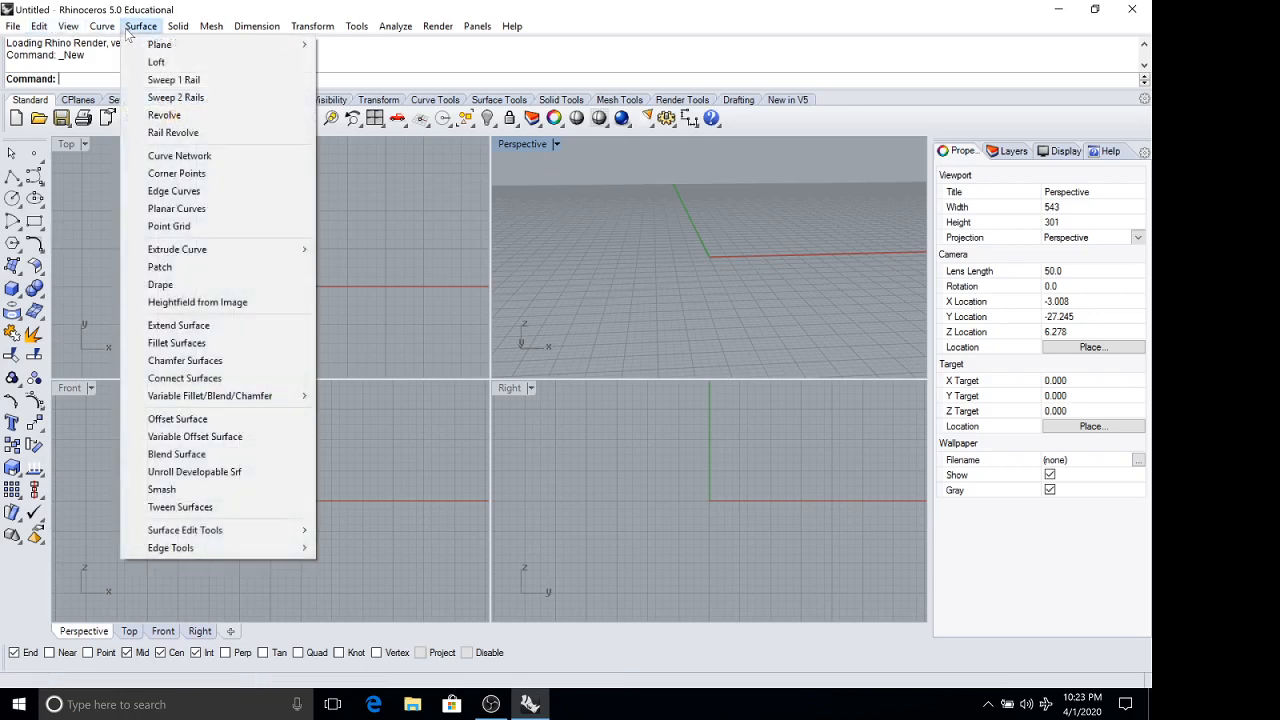
pyautogui.click(131, 28)
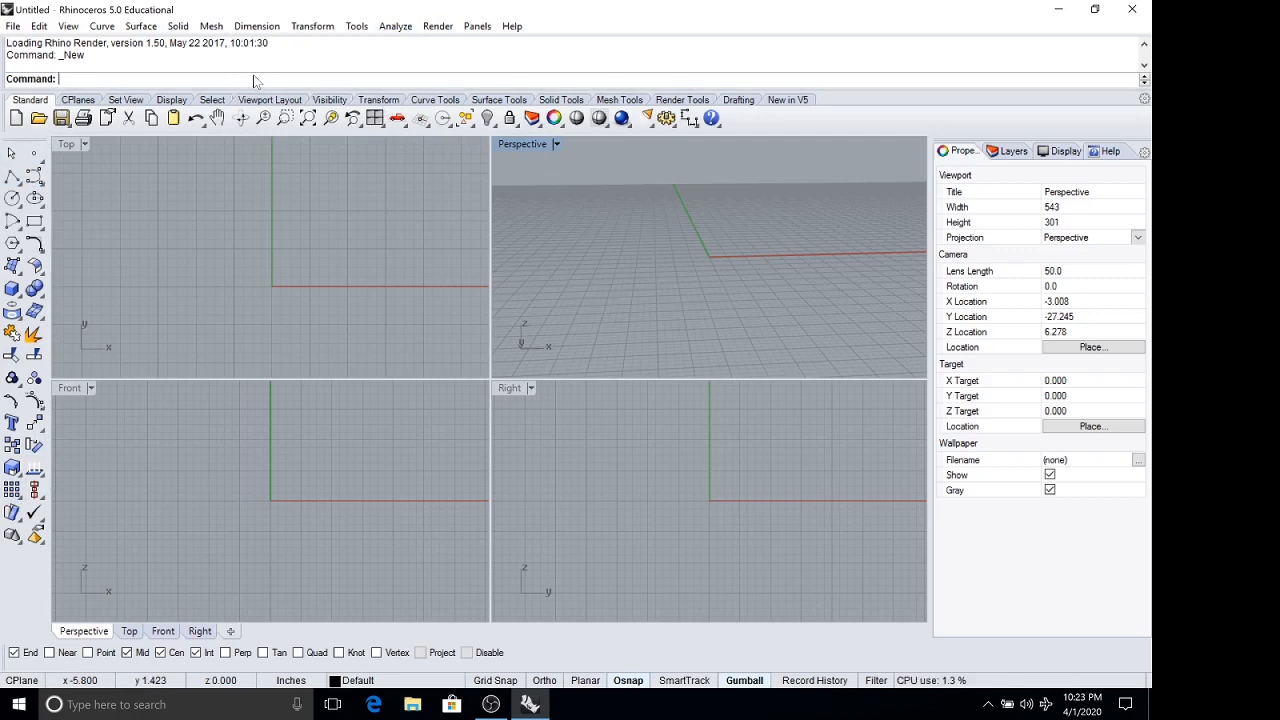
pyautogui.click(141, 26)
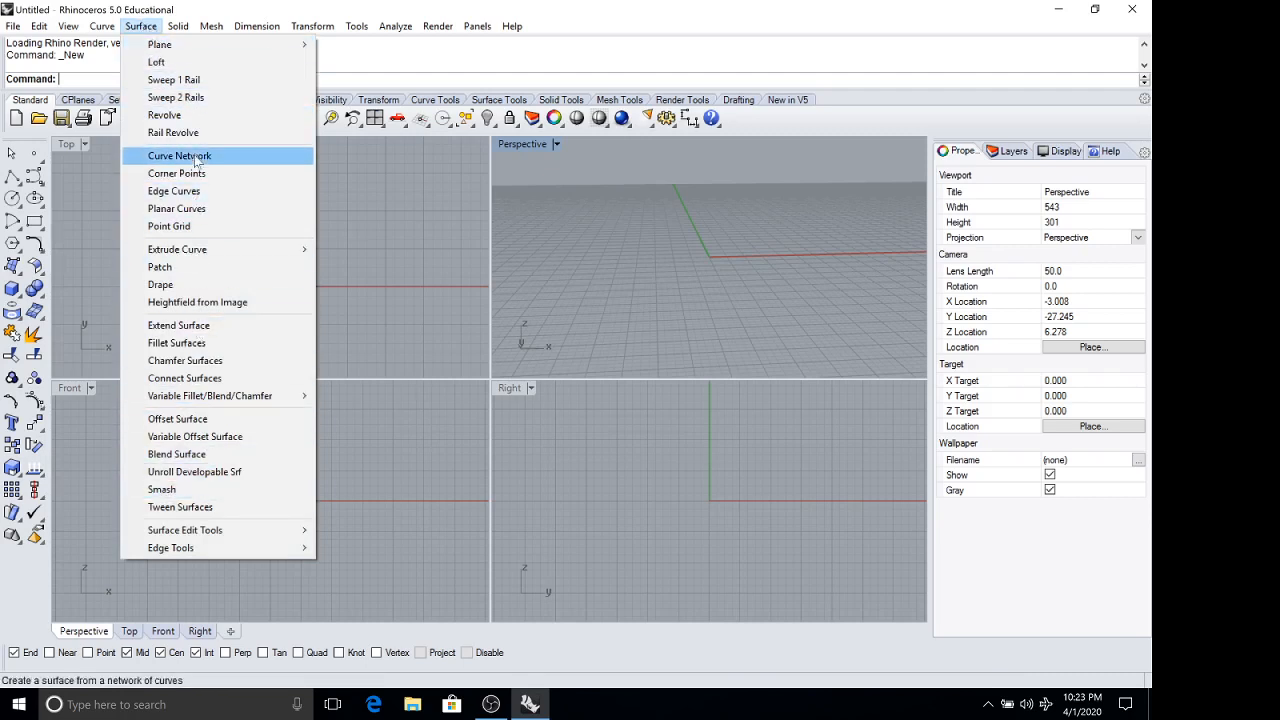
pyautogui.moveTo(179, 28)
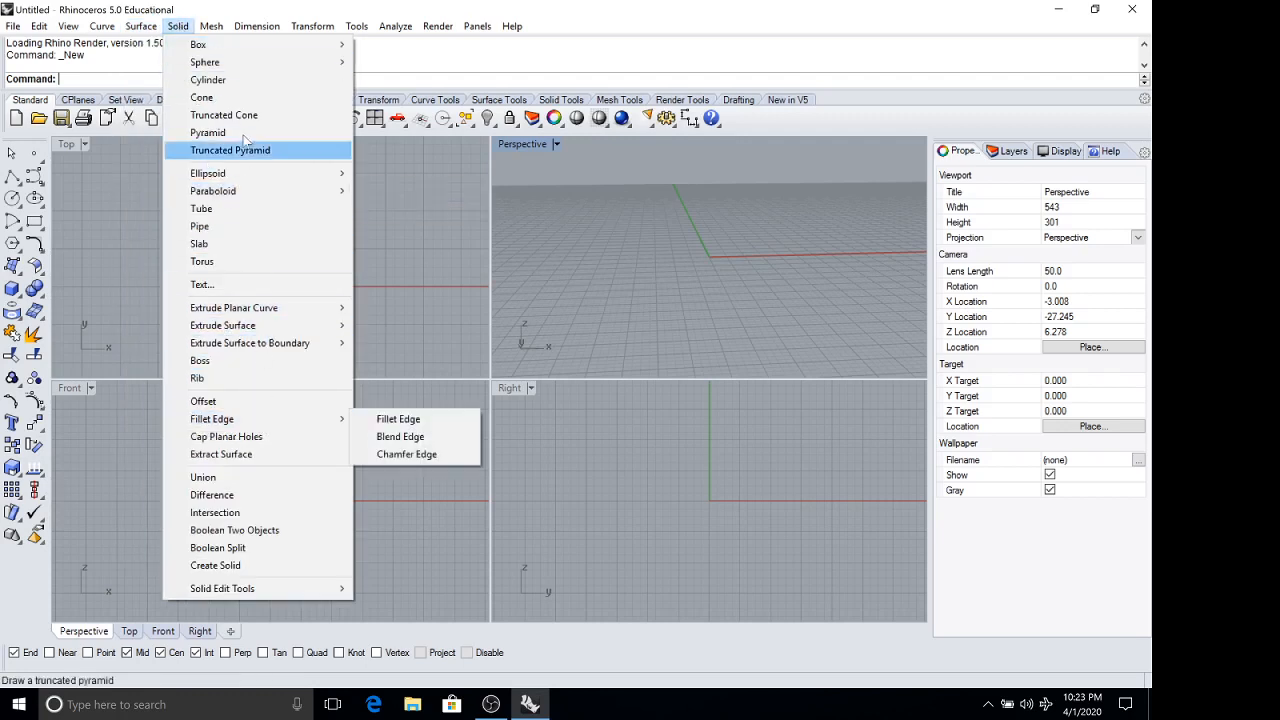
pyautogui.click(183, 28)
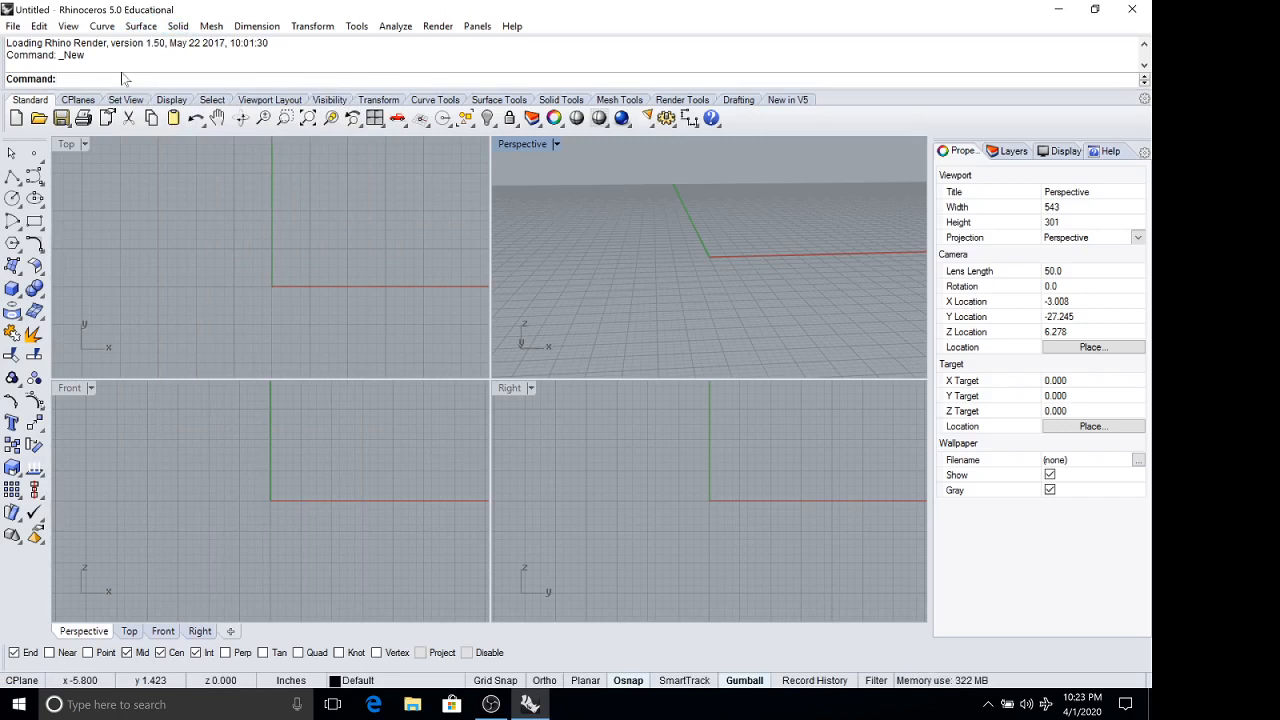
pyautogui.write('Explode')
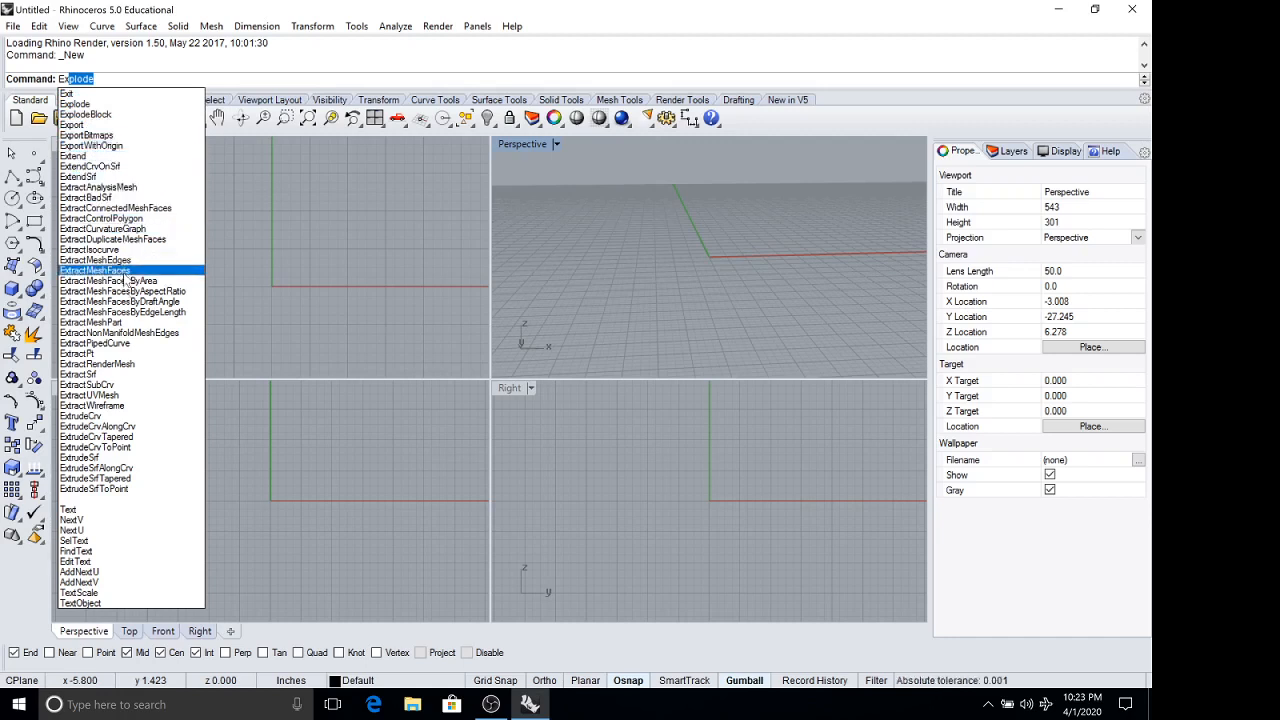
pyautogui.click(269, 277)
pyautogui.press('Return')
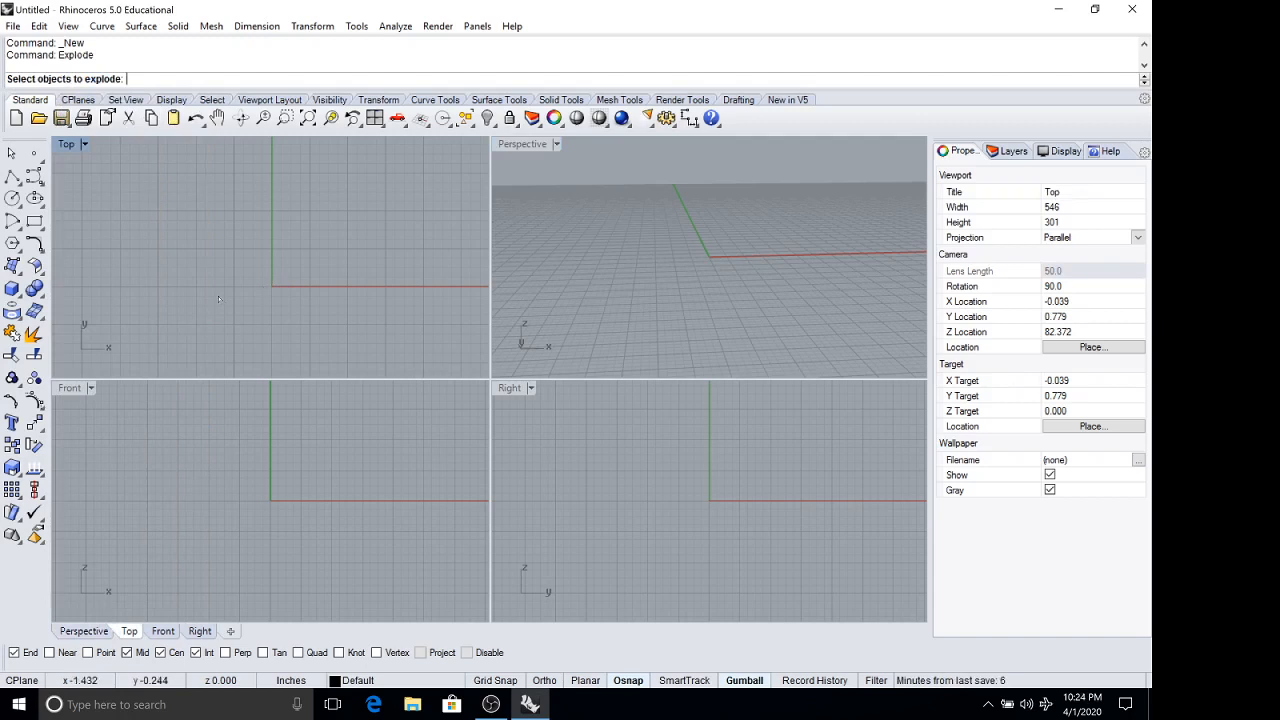
pyautogui.press('Escape')
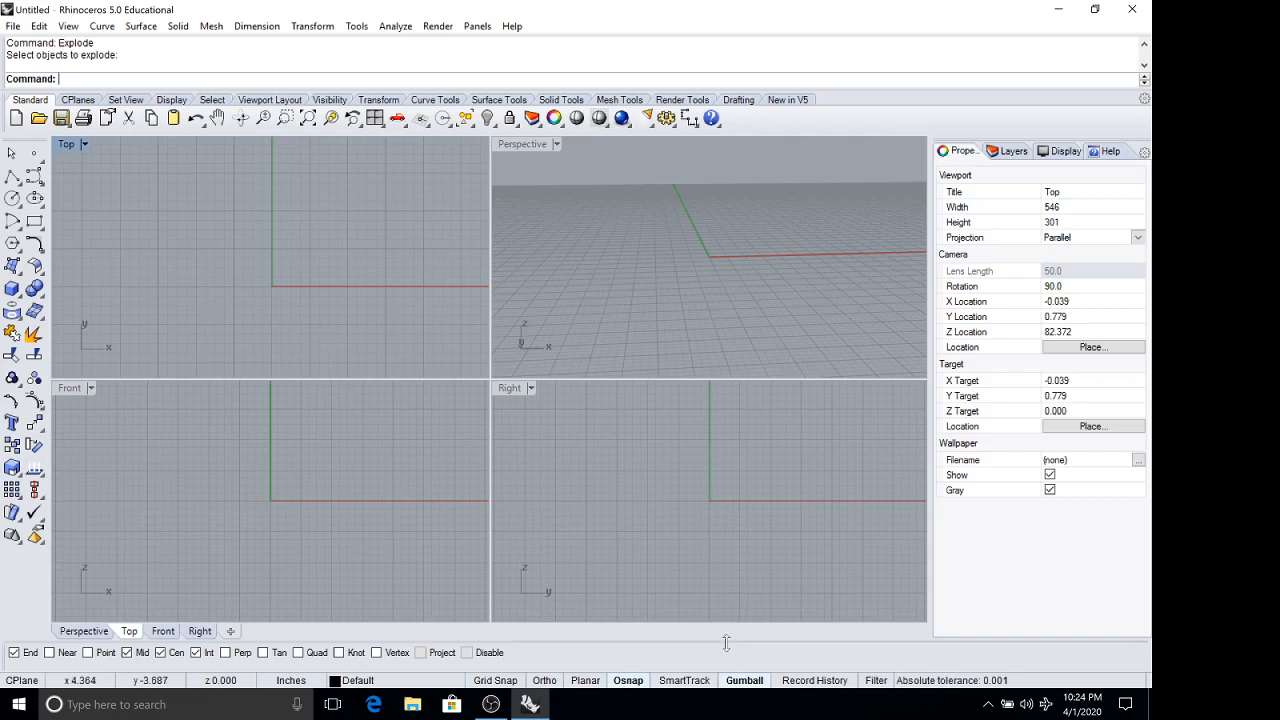
# Examine the area around the origin in the maximized Top viewport, and restore the four-viewport layout.
pyautogui.click(740, 683)
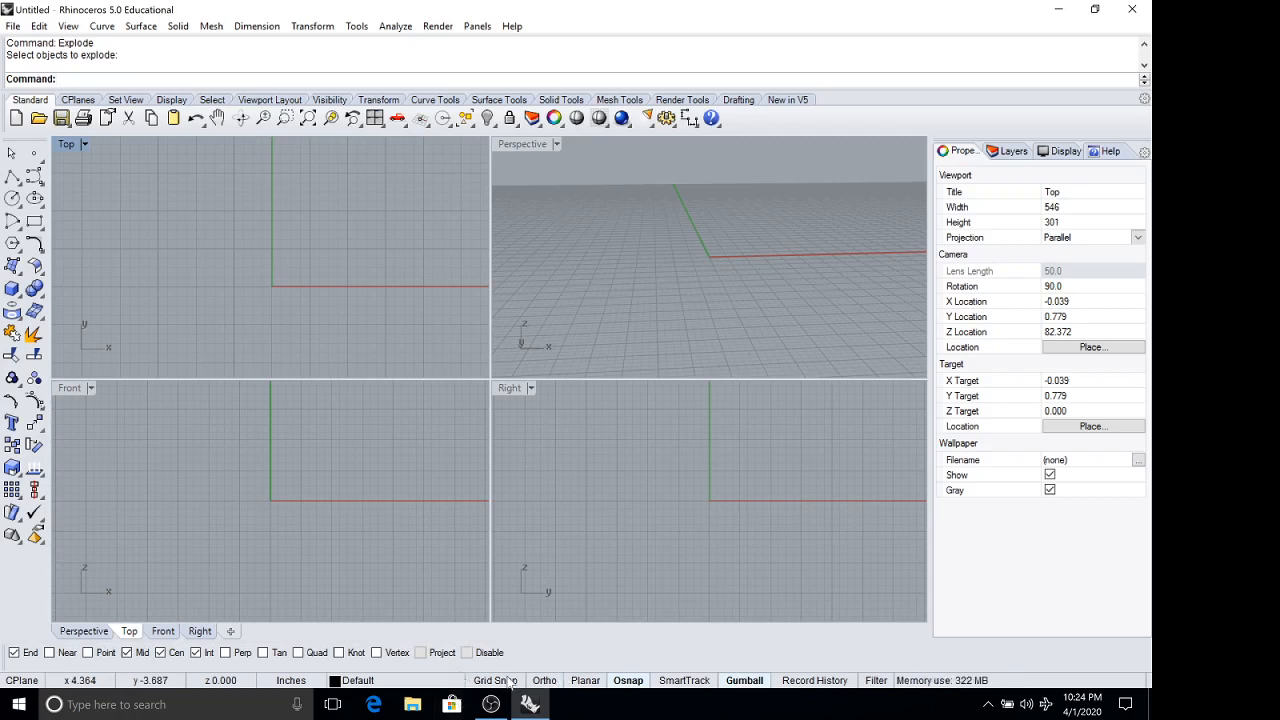
pyautogui.click(627, 680)
pyautogui.doubleClick(67, 145)
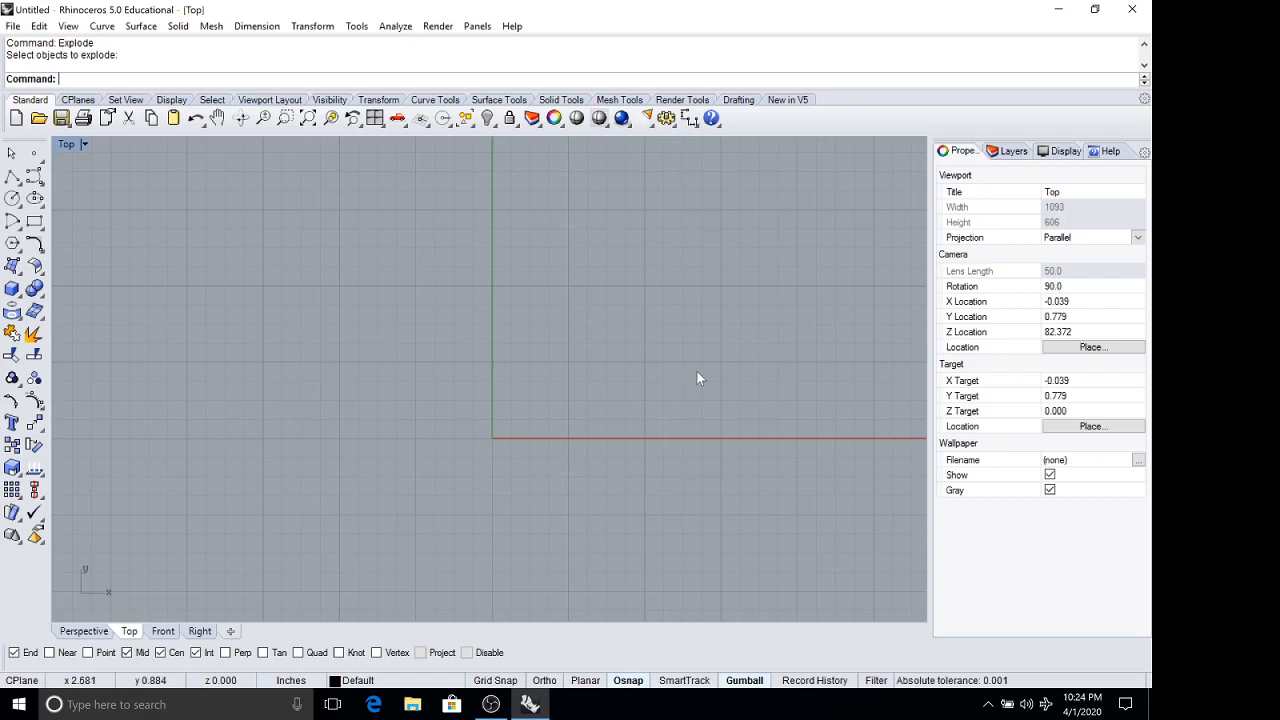
pyautogui.moveTo(736, 367); pyautogui.dragTo(567, 340, button='right')
pyautogui.moveTo(780, 346); pyautogui.dragTo(629, 360, button='right')
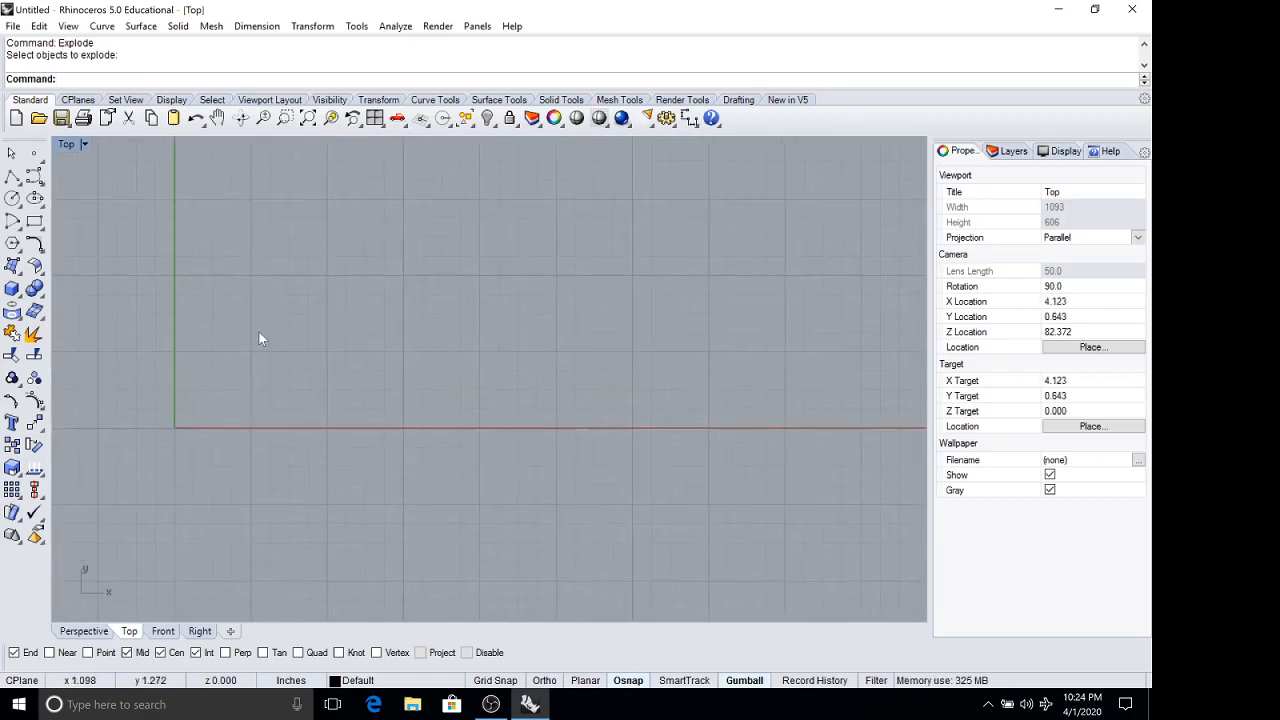
pyautogui.moveTo(258, 338); pyautogui.dragTo(552, 331, button='right')
pyautogui.moveTo(341, 594); pyautogui.dragTo(364, 524, button='right')
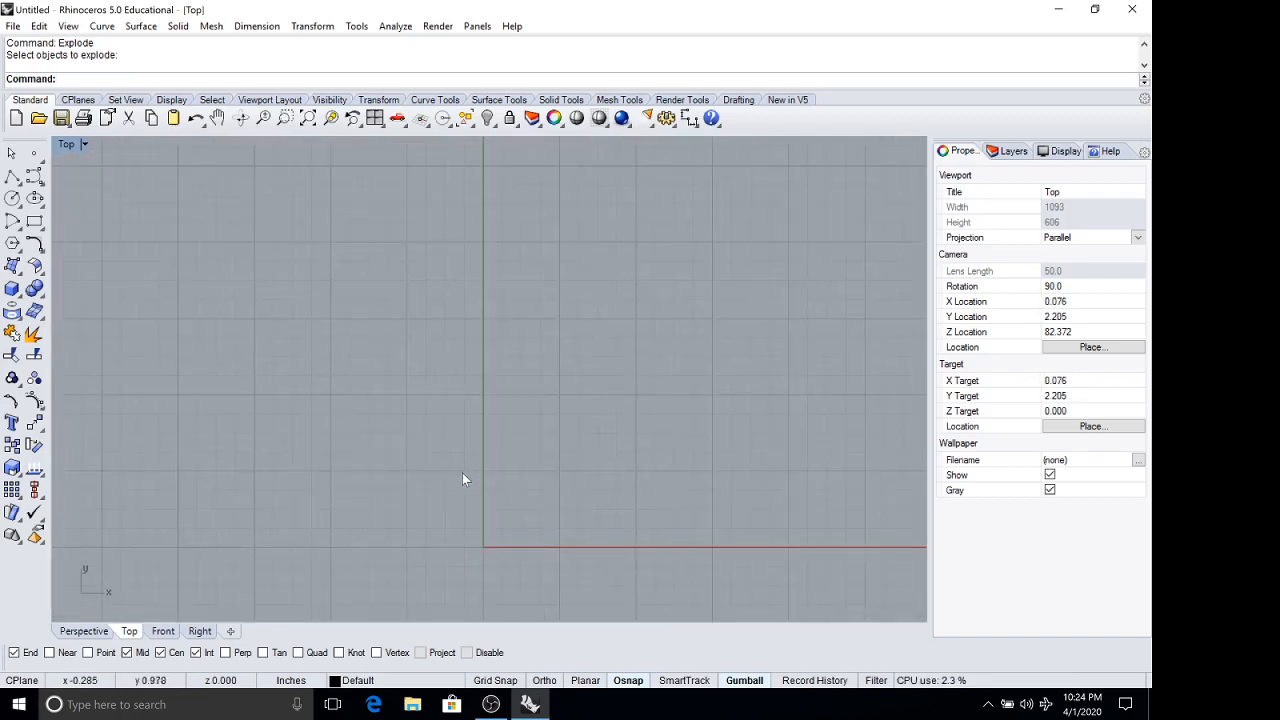
pyautogui.scroll(-12, 462, 484)
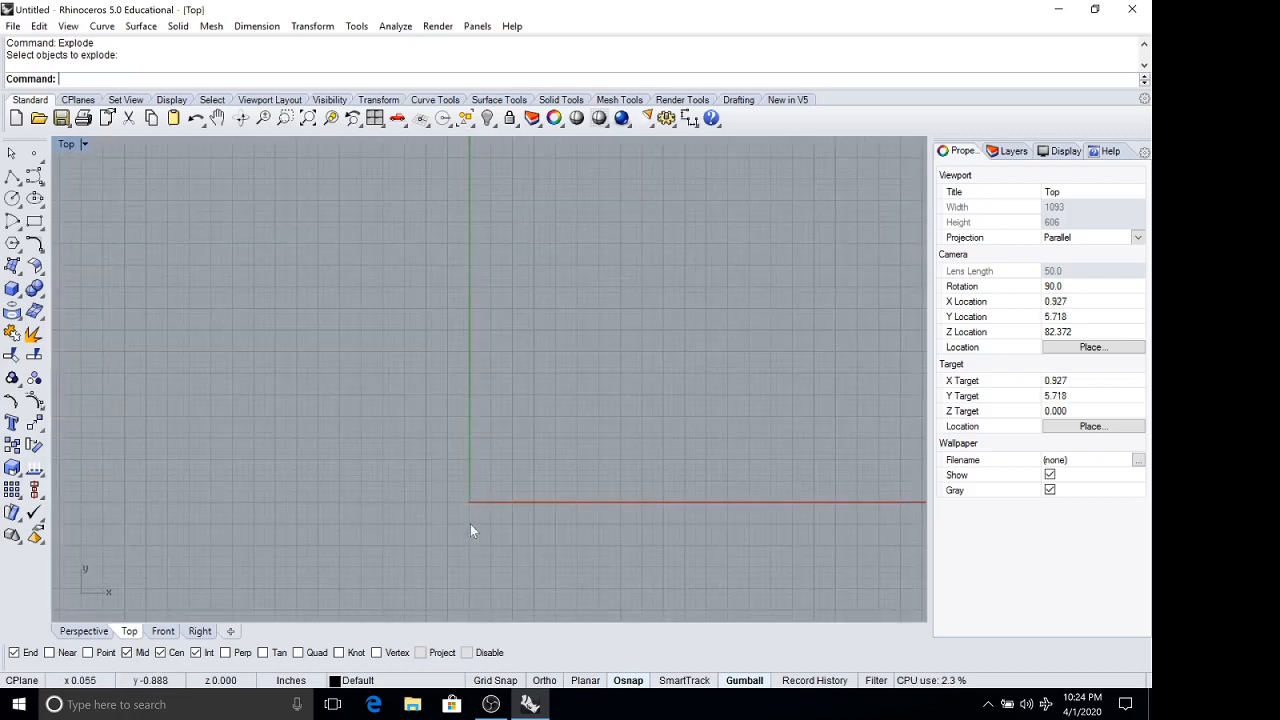
pyautogui.scroll(8, 470, 525)
pyautogui.scroll(6, 470, 525)
pyautogui.scroll(-12, 449, 445)
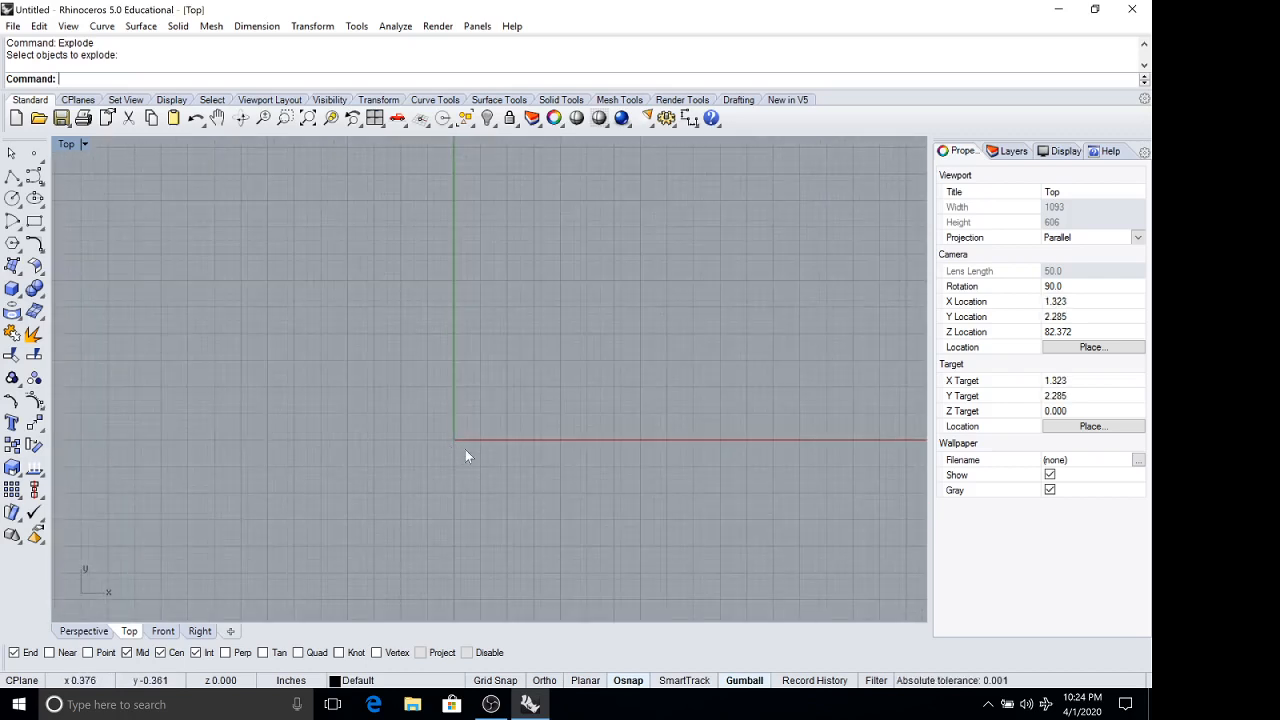
pyautogui.doubleClick(68, 148)
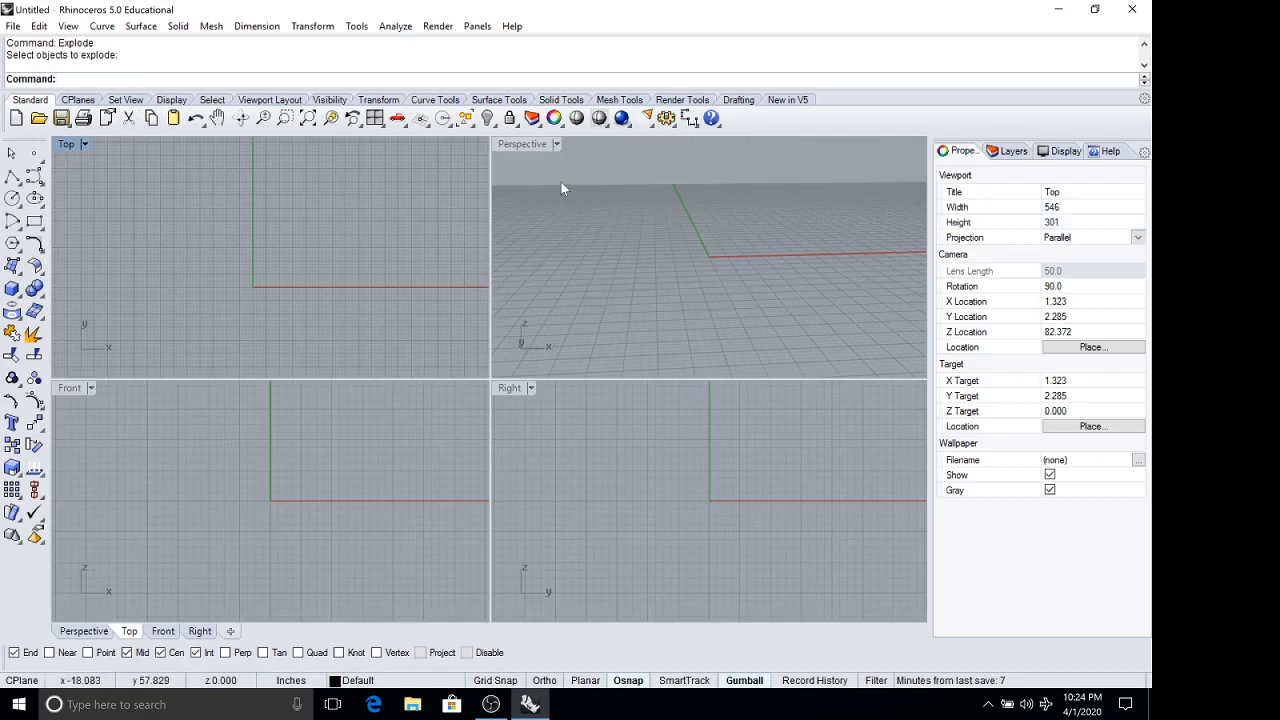
# Examine the maximized Perspective viewport's grid and axes from several angles and distances, and return to the four-viewport layout.
pyautogui.doubleClick(524, 145)
pyautogui.moveTo(689, 337); pyautogui.dragTo(502, 378, button='right')
pyautogui.scroll(4, 502, 380)
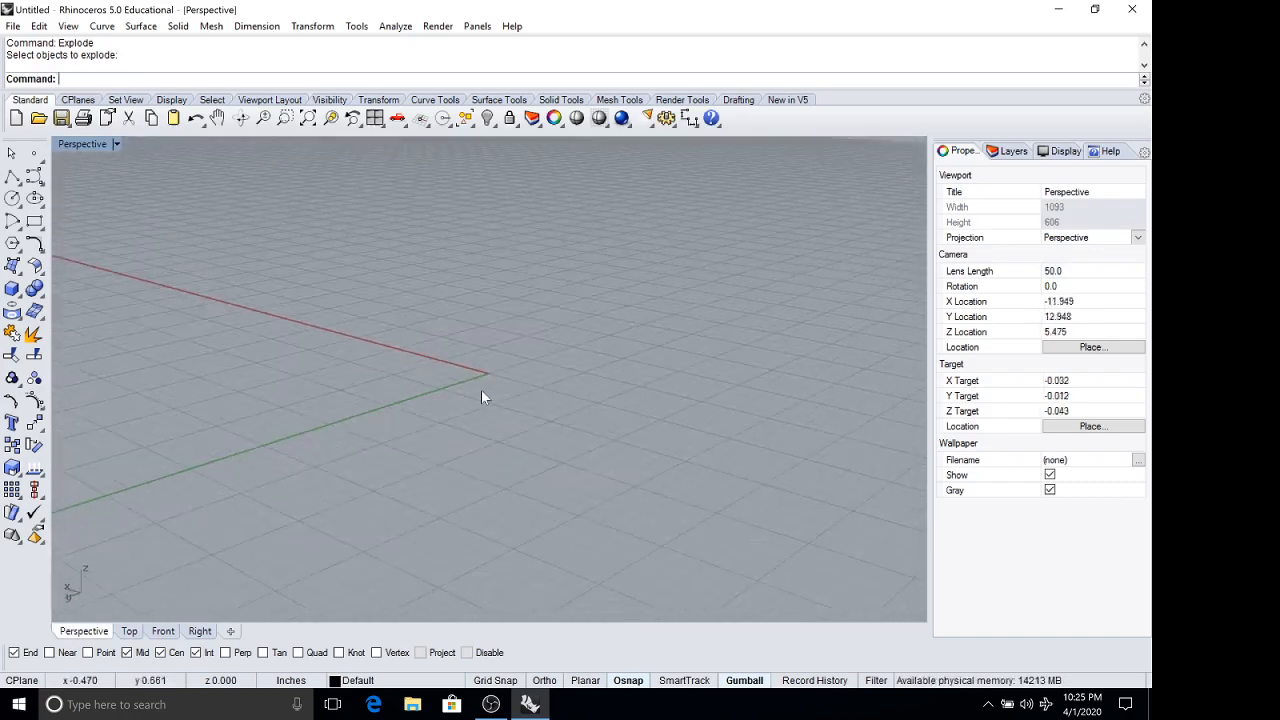
pyautogui.moveTo(619, 350); pyautogui.dragTo(690, 402, button='right')
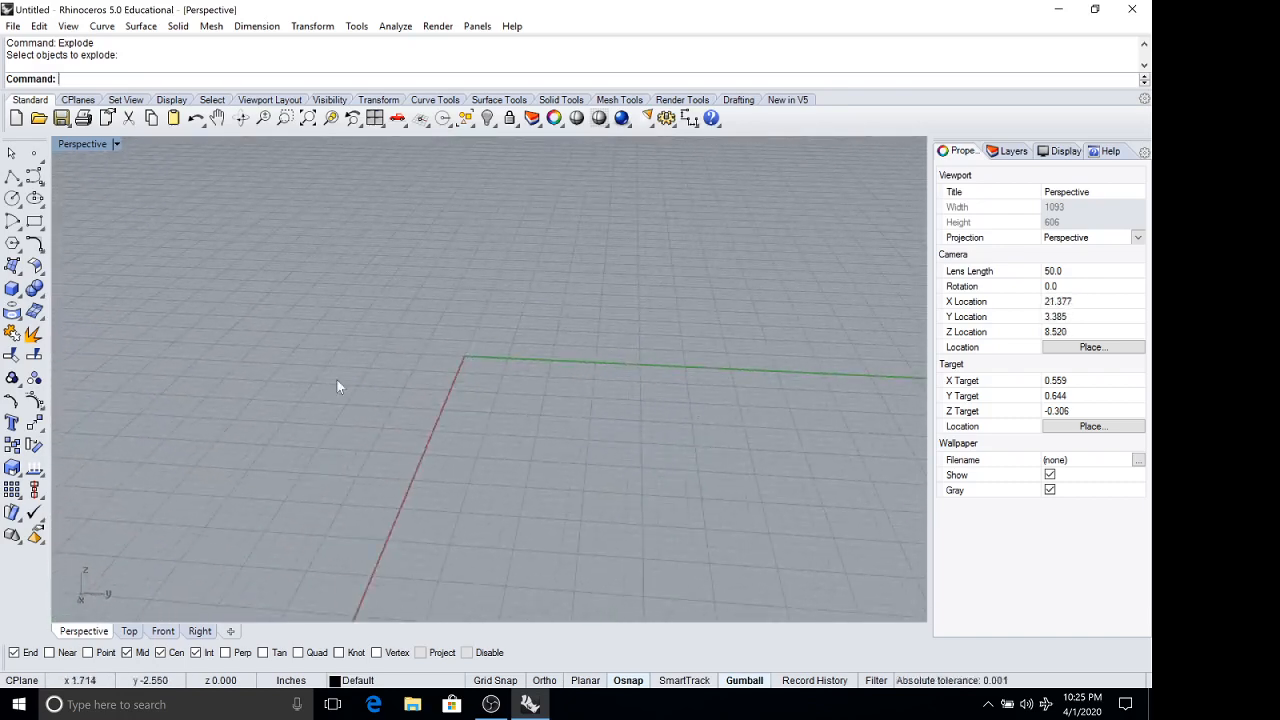
pyautogui.scroll(-4, 337, 383)
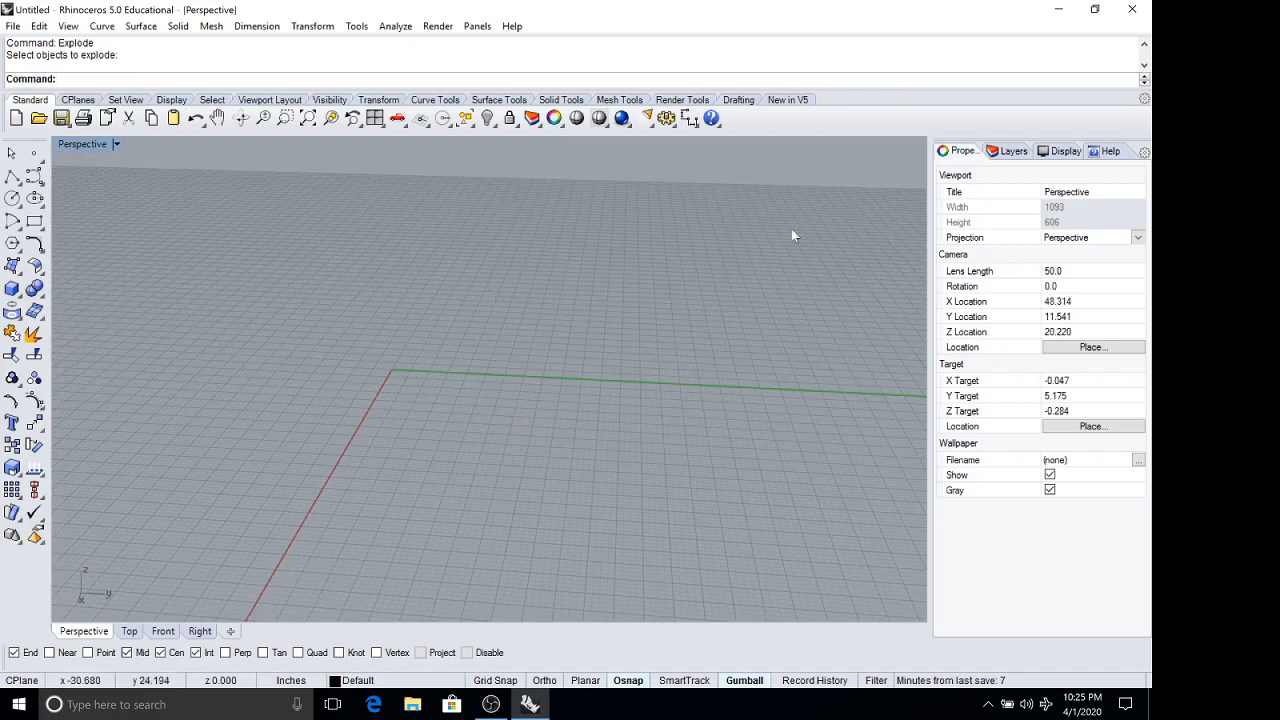
pyautogui.scroll(10, 399, 375)
pyautogui.moveTo(363, 436); pyautogui.dragTo(360, 465, button='right')
pyautogui.moveTo(276, 463); pyautogui.dragTo(727, 434, button='right')
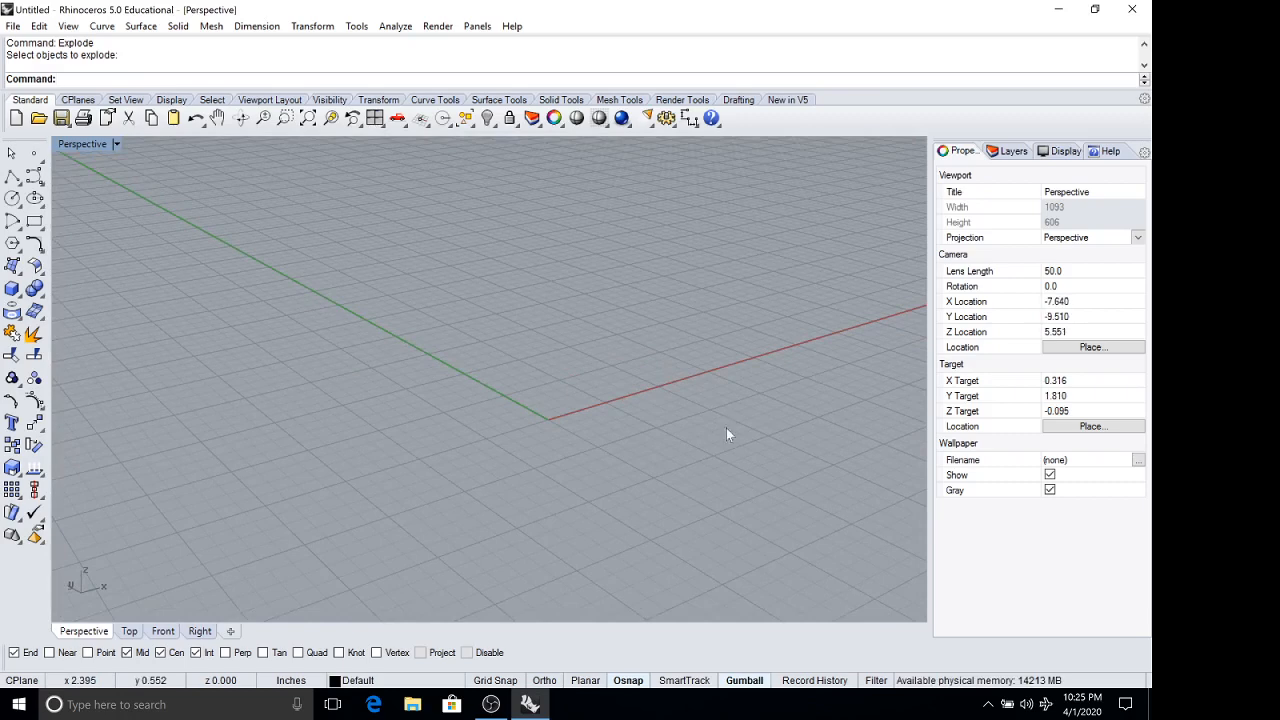
pyautogui.doubleClick(81, 143)
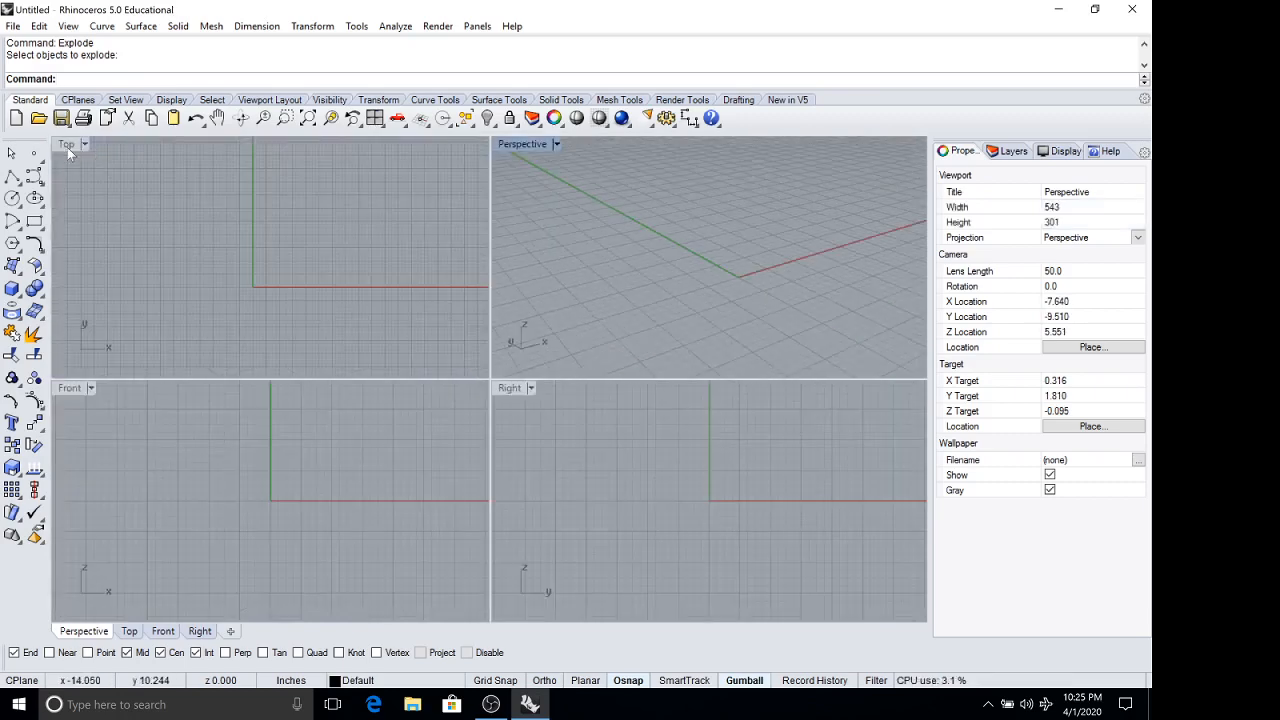
# Maximize the Top viewport with a close view of the origin.
pyautogui.doubleClick(68, 145)
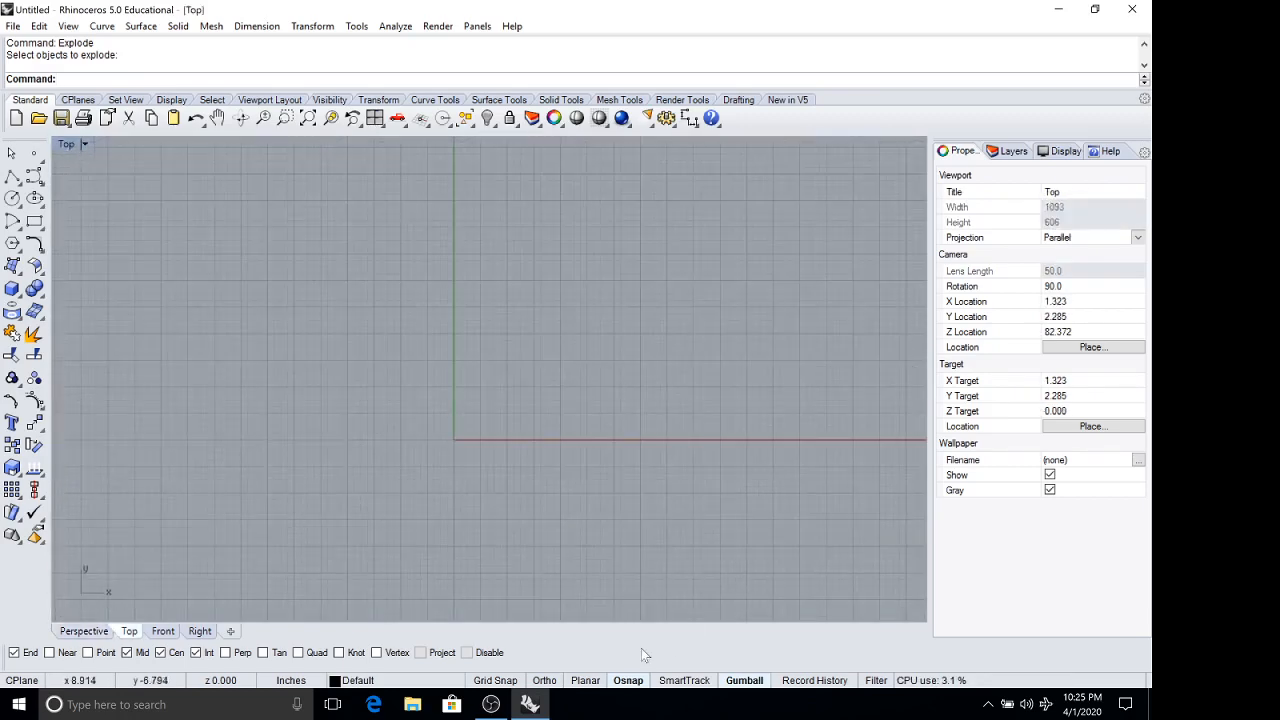
pyautogui.scroll(5, 454, 500)
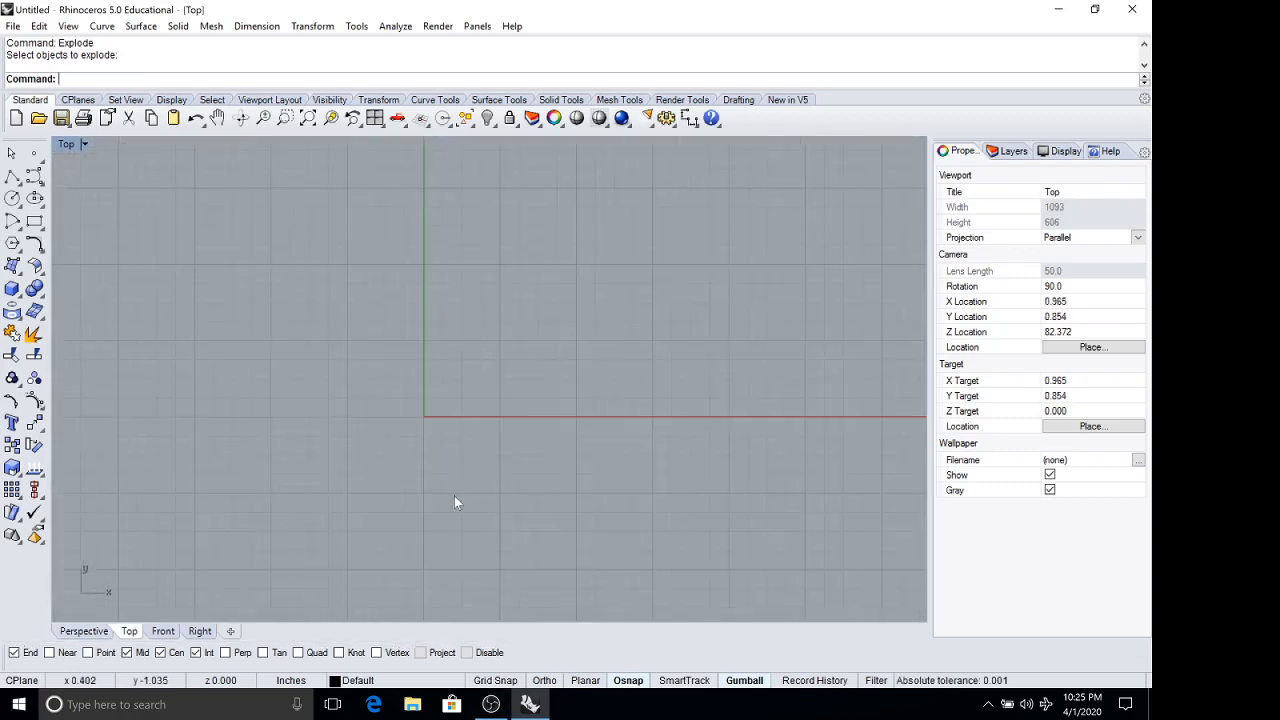
pyautogui.moveTo(620, 450); pyautogui.dragTo(475, 457, button='right')
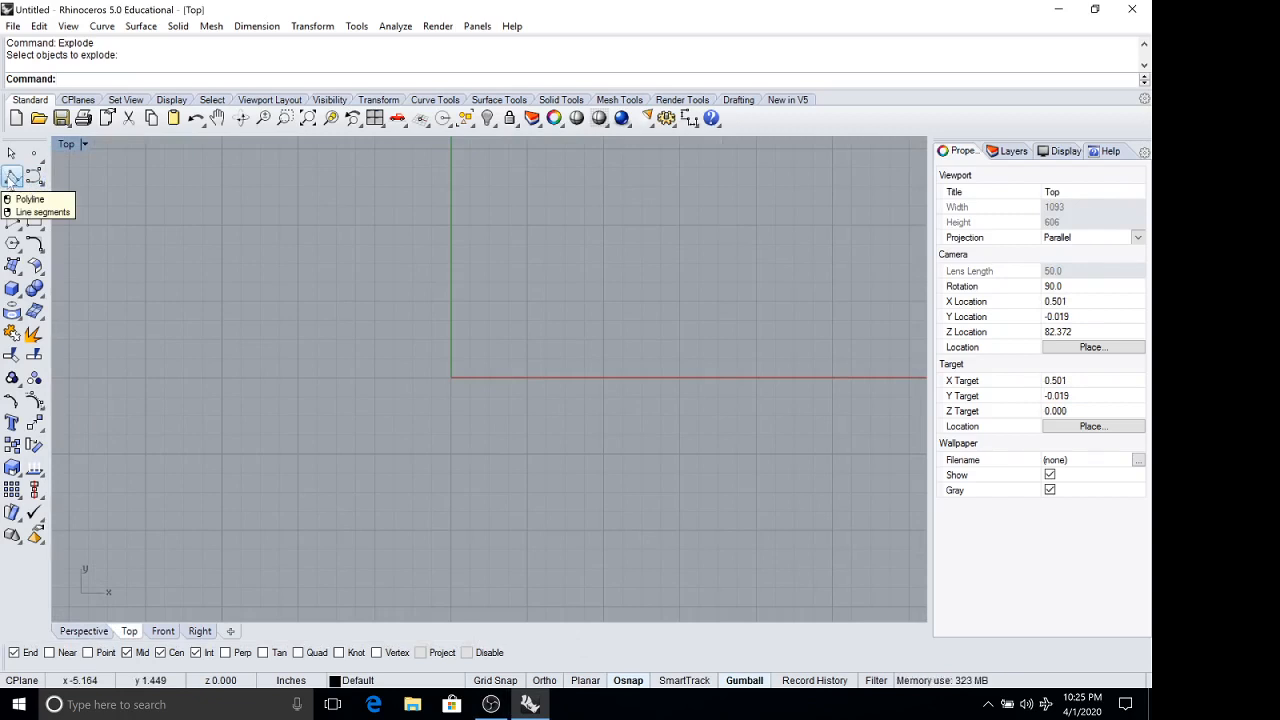
# Start a single line in the Top viewport and turn off Osnap and Gumball.
pyautogui.rightClick(10, 180)
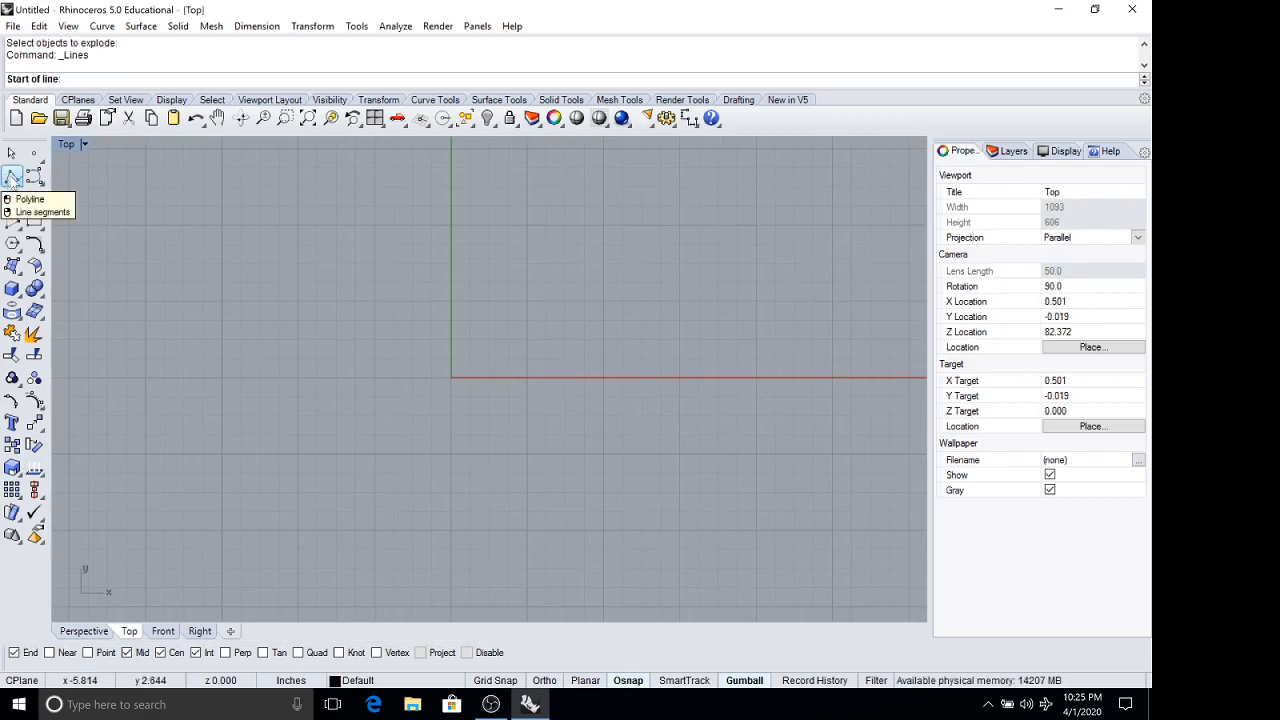
pyautogui.click(12, 180)
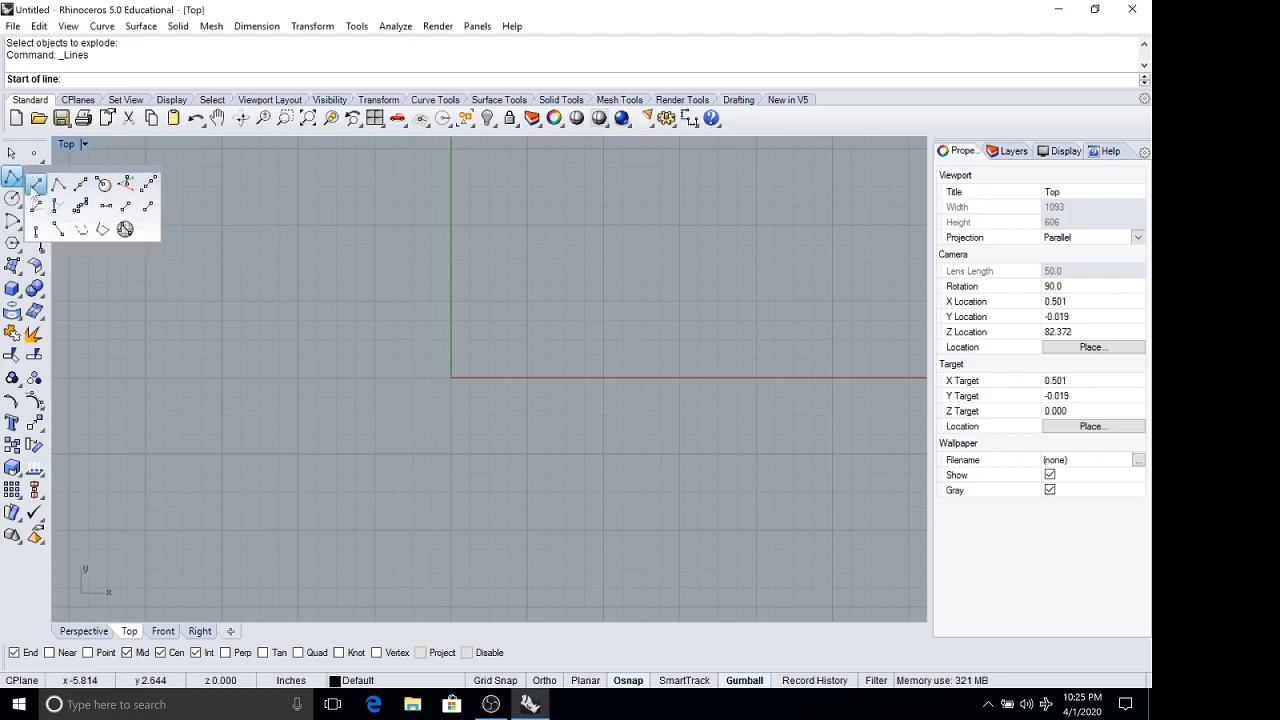
pyautogui.click(36, 186)
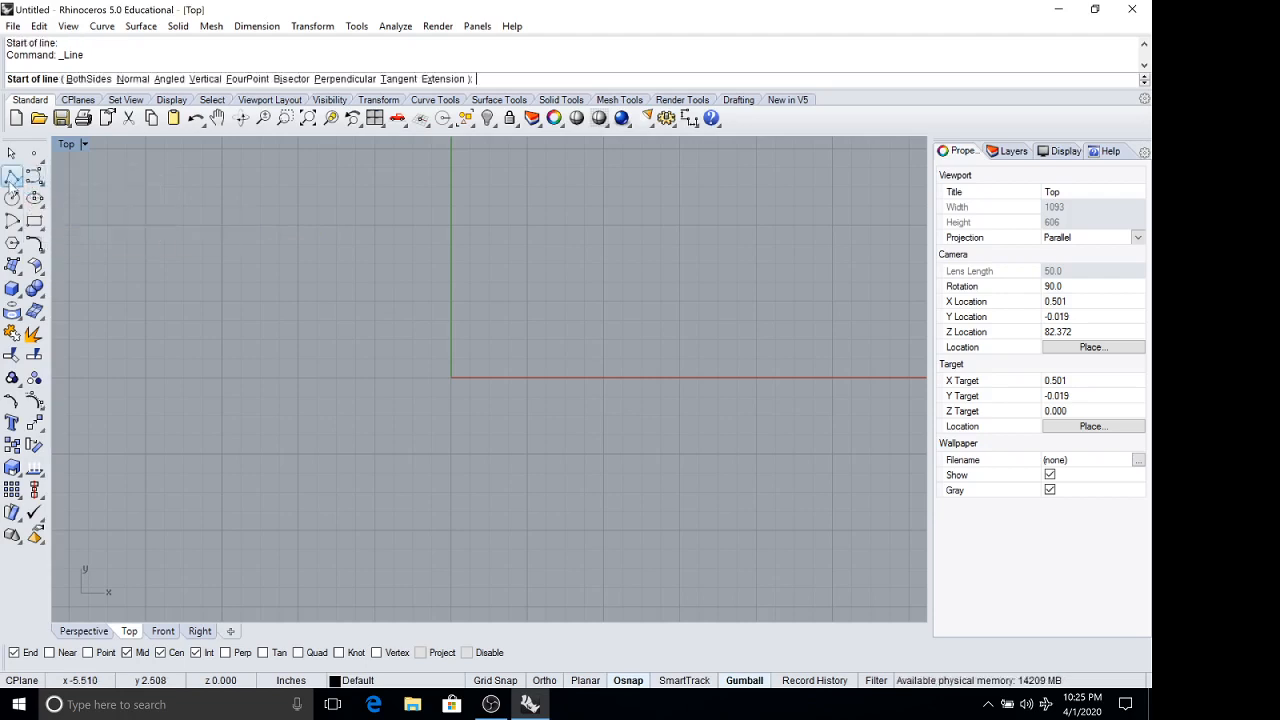
pyautogui.scroll(6, 503, 281)
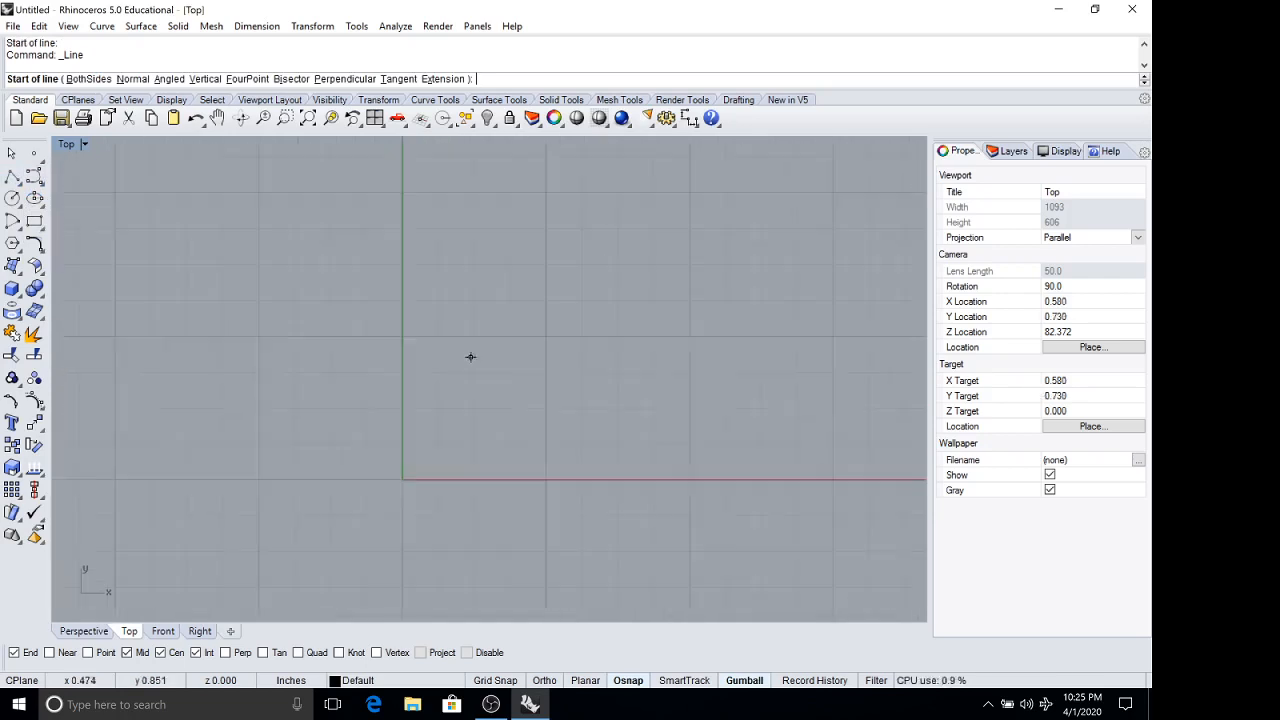
pyautogui.scroll(-2, 468, 359)
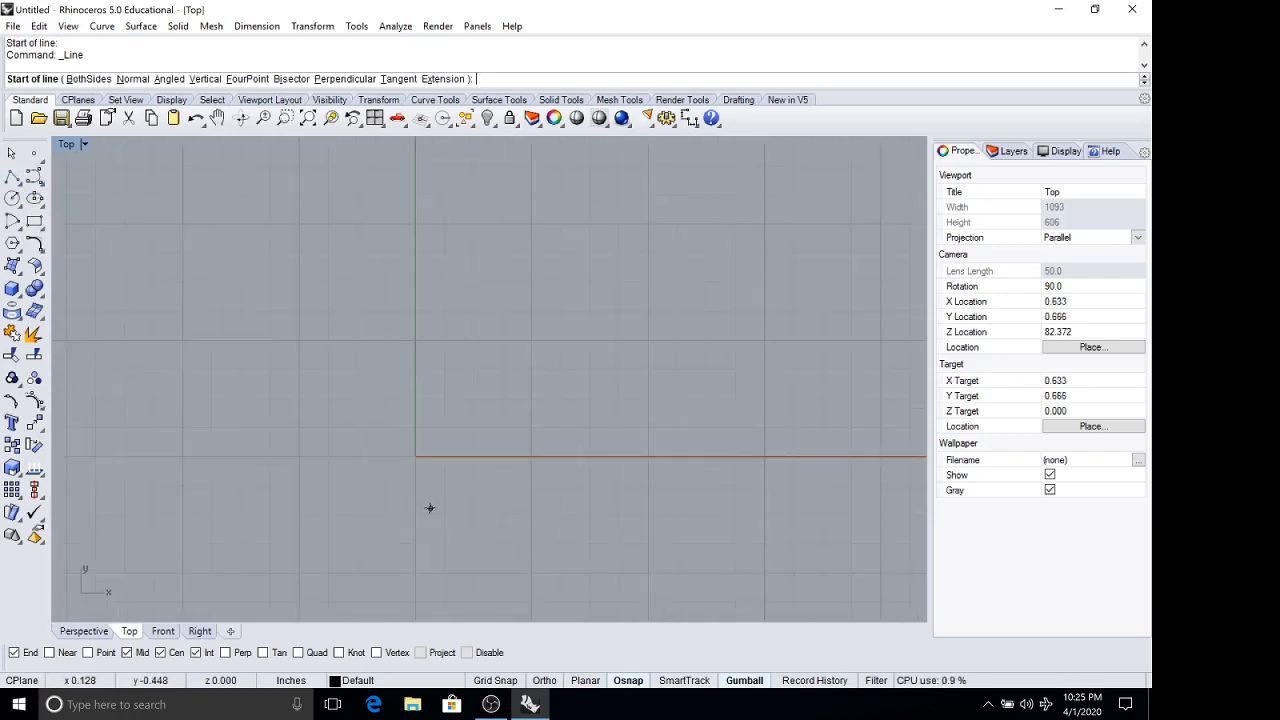
pyautogui.click(632, 684)
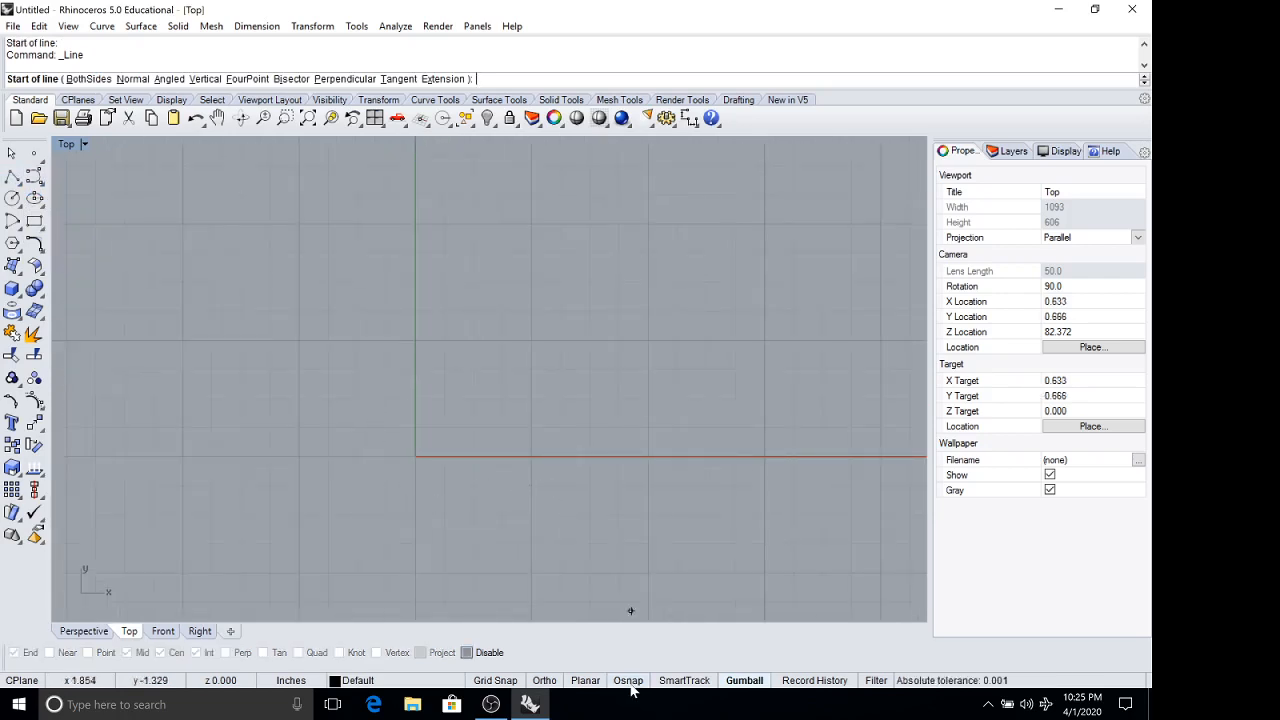
pyautogui.click(746, 684)
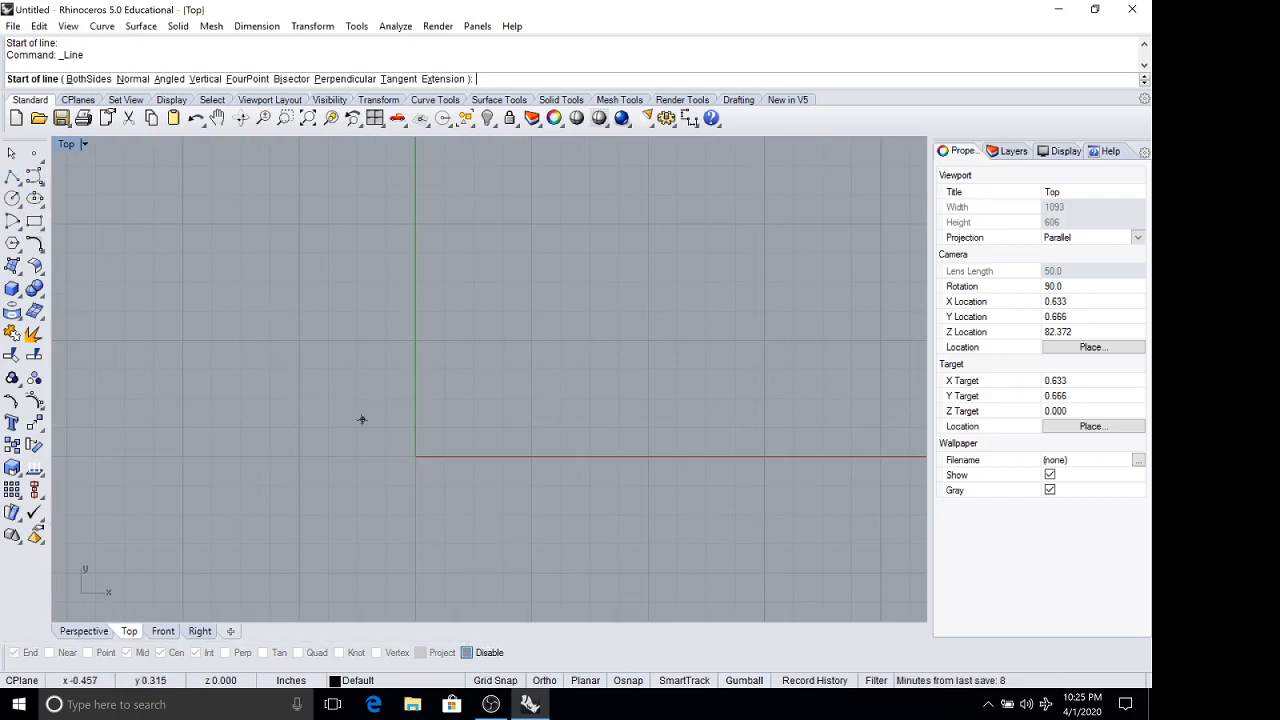
# Turn on Grid Snap, try snapping the line's start point around the origin at different zoom levels, and turn it off.
pyautogui.click(494, 684)
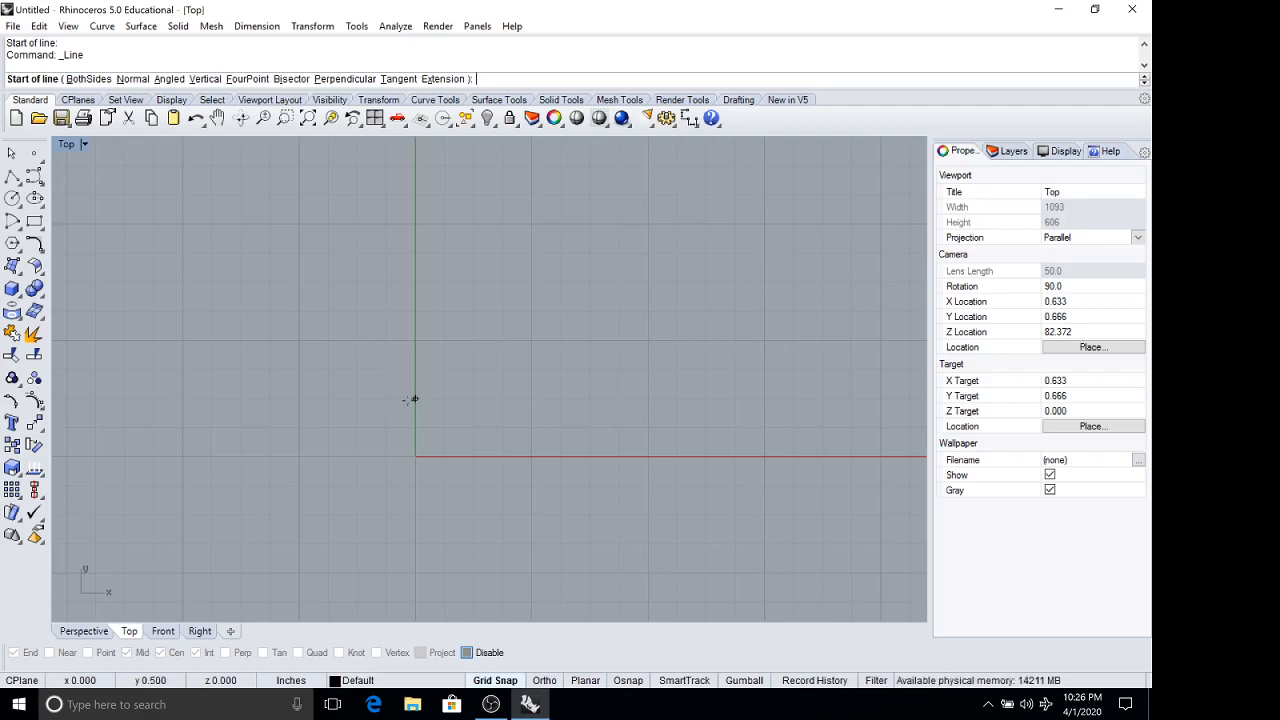
pyautogui.scroll(-6, 431, 372)
pyautogui.scroll(8, 459, 352)
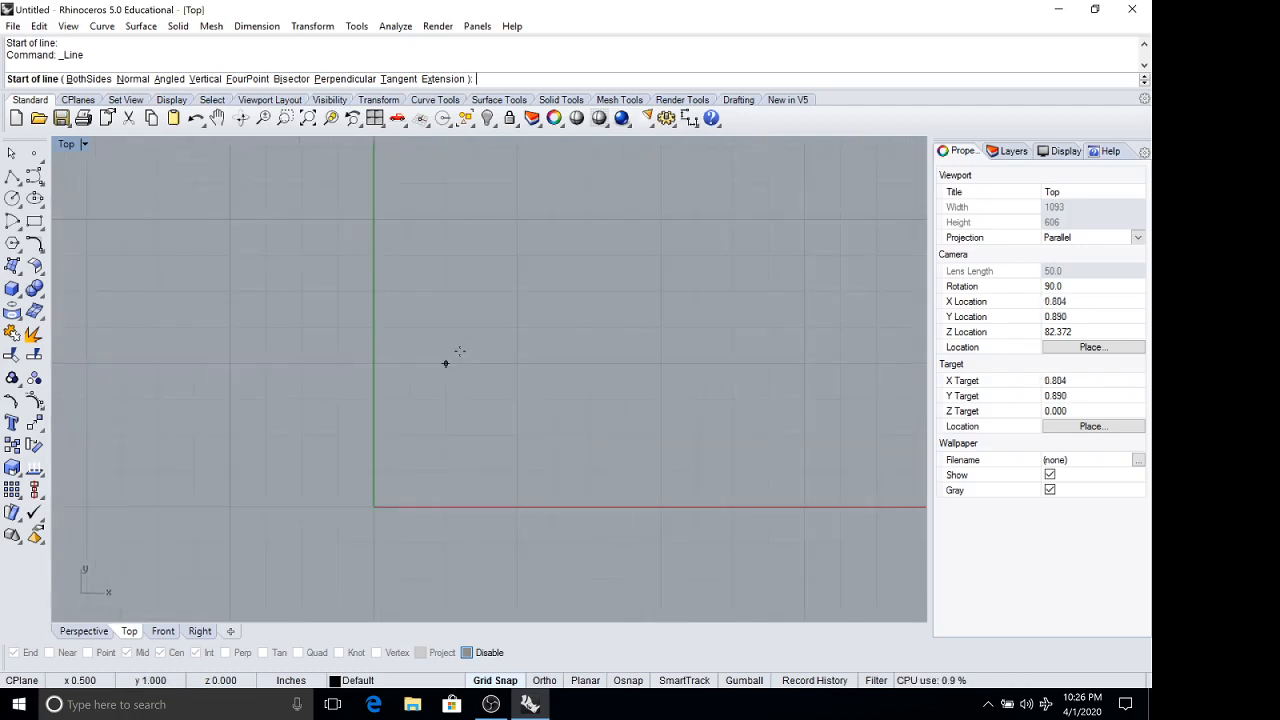
pyautogui.scroll(-4, 459, 352)
pyautogui.scroll(-2, 455, 355)
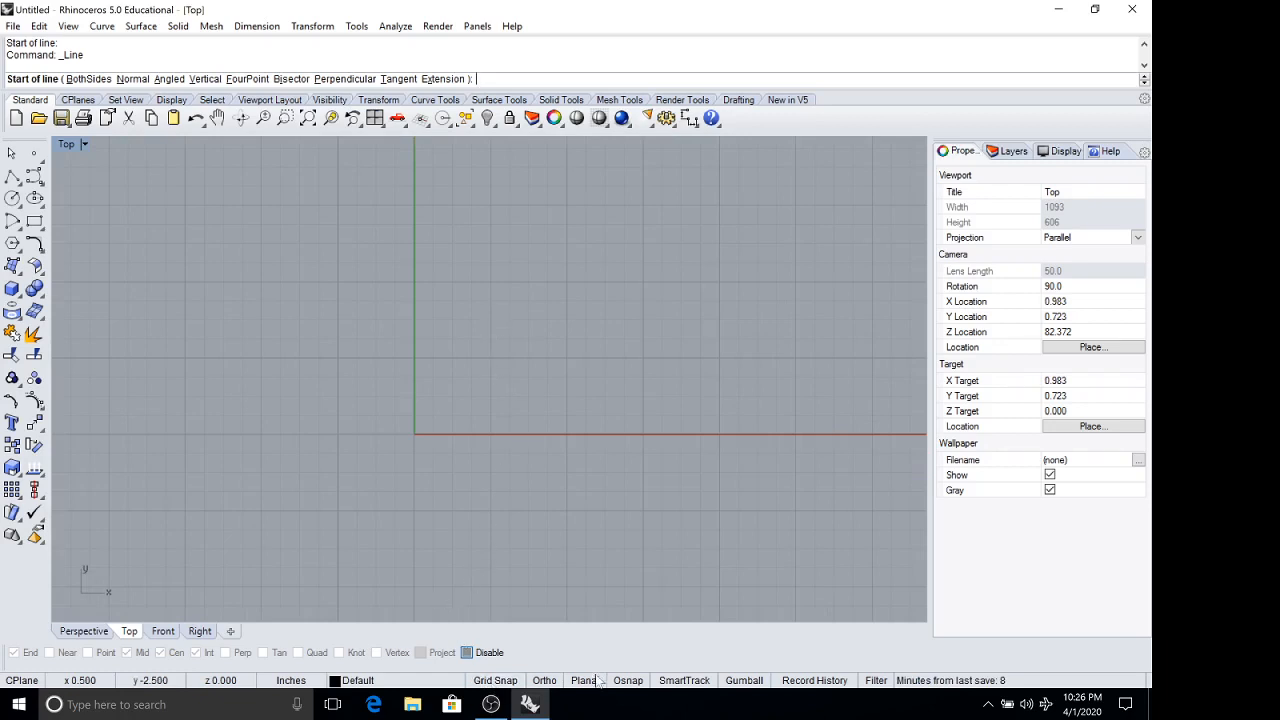
# Turn on Ortho, try a vertical line starting just below the X axis, cancel it and turn Ortho off.
pyautogui.click(553, 680)
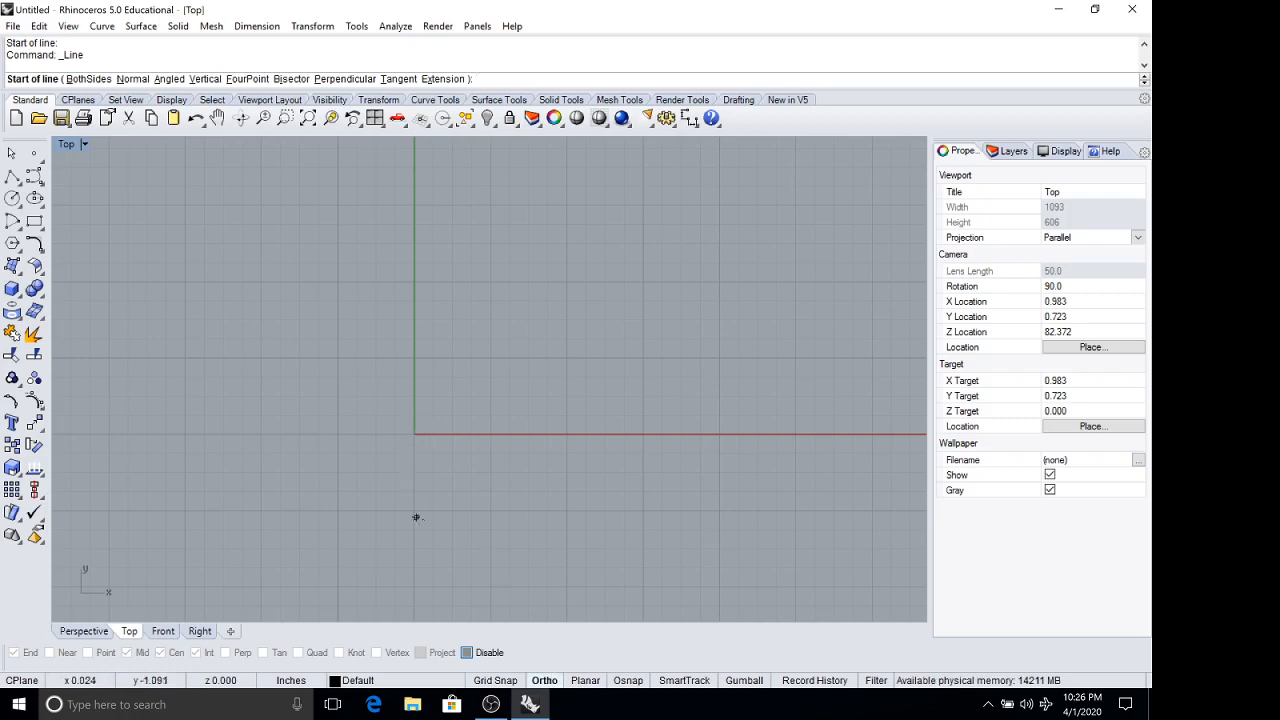
pyautogui.click(510, 459)
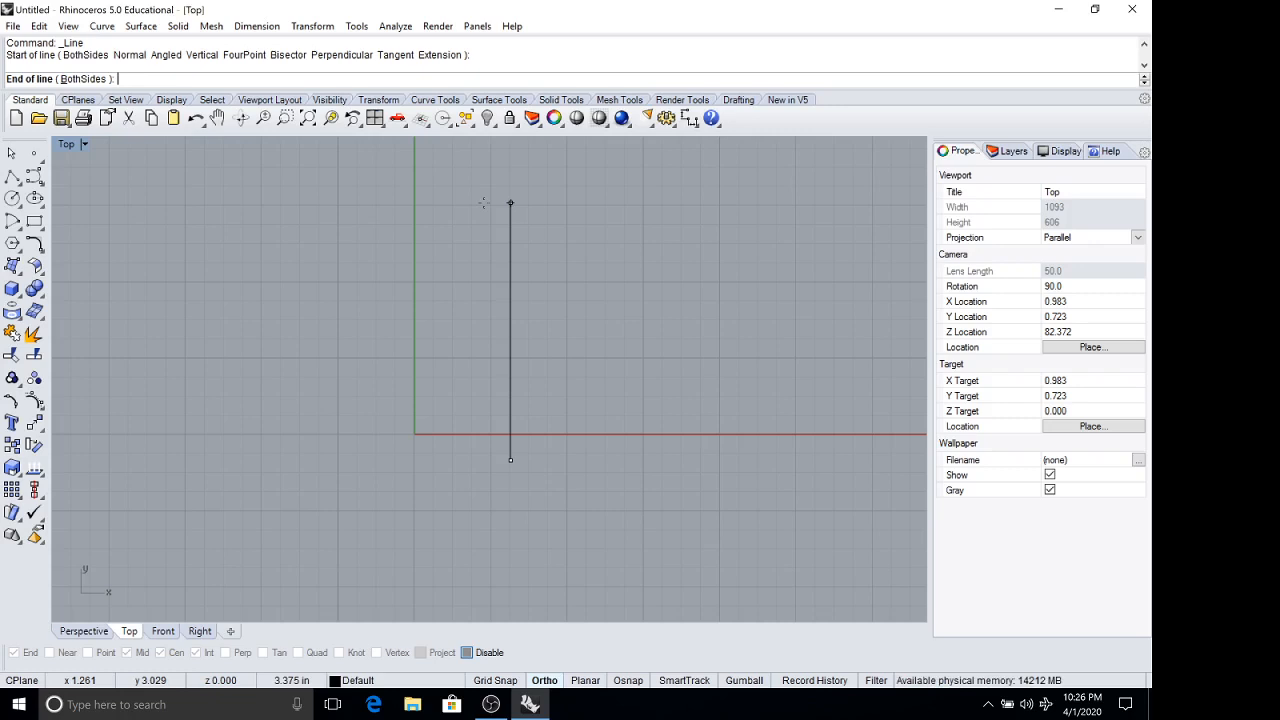
pyautogui.press('Escape')
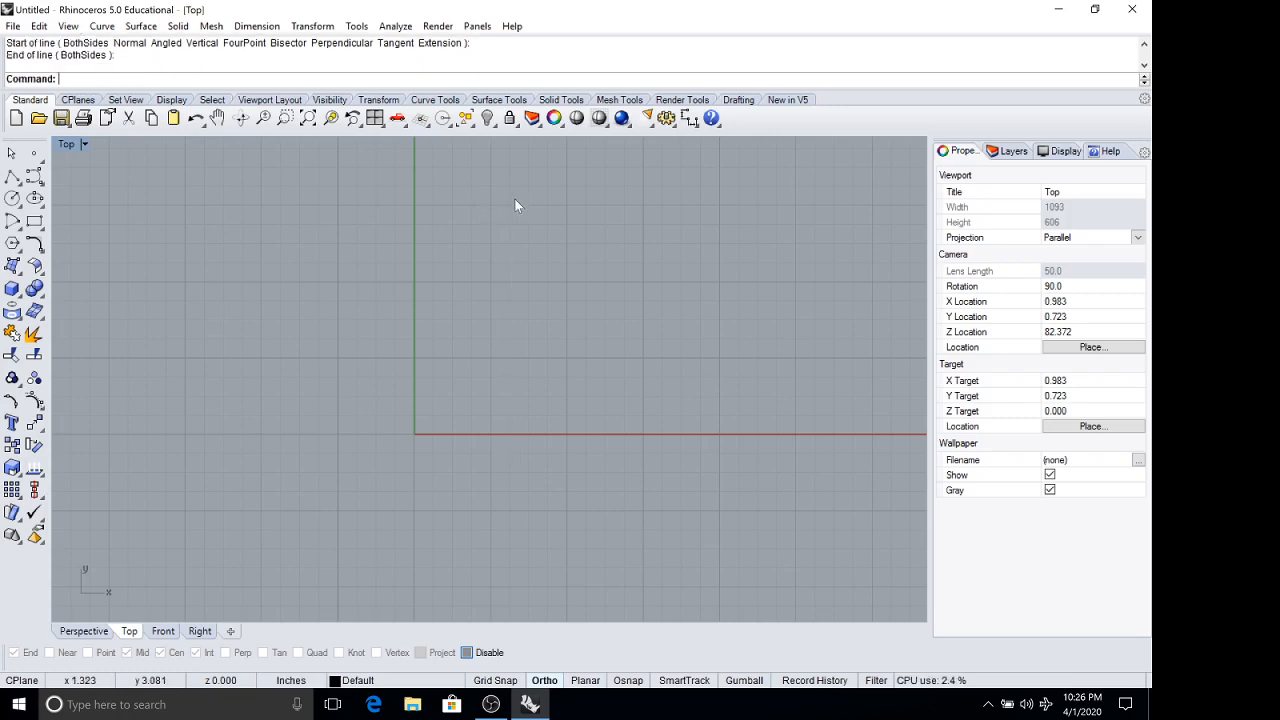
pyautogui.click(545, 680)
# Turn on Planar mode and try a polyline segment starting just below the origin, and cancel it.
pyautogui.click(588, 681)
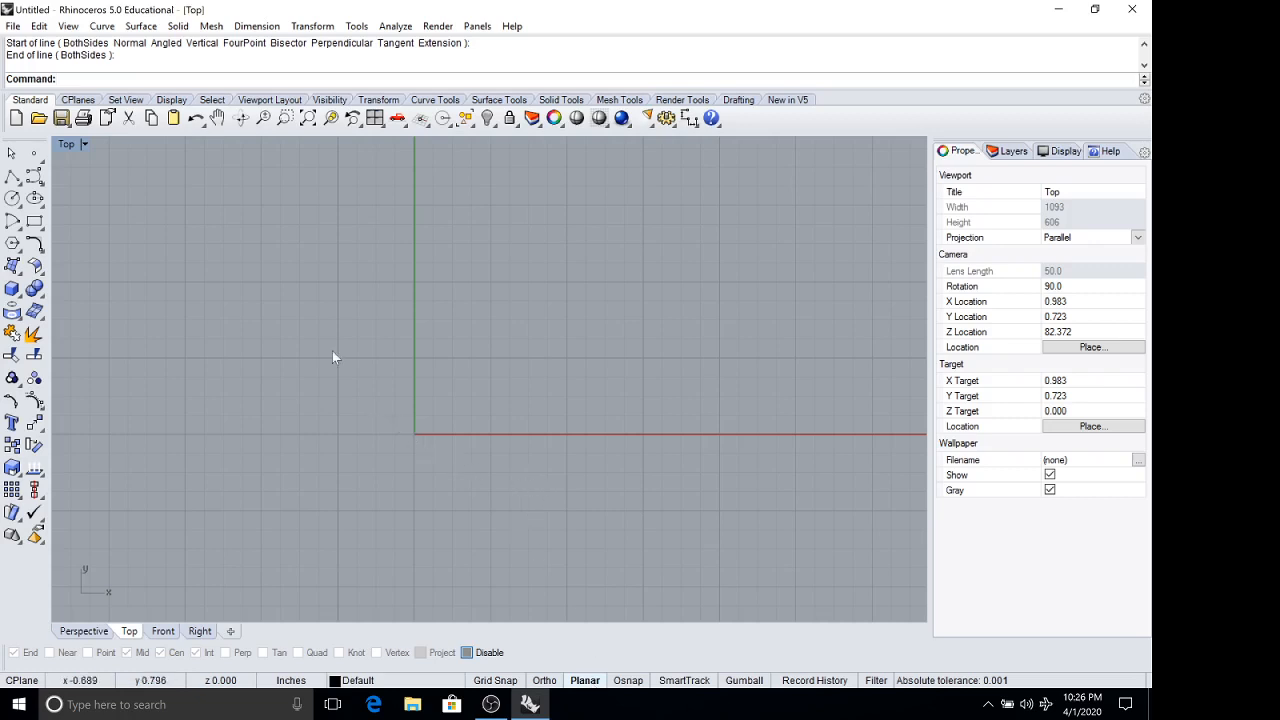
pyautogui.click(12, 177)
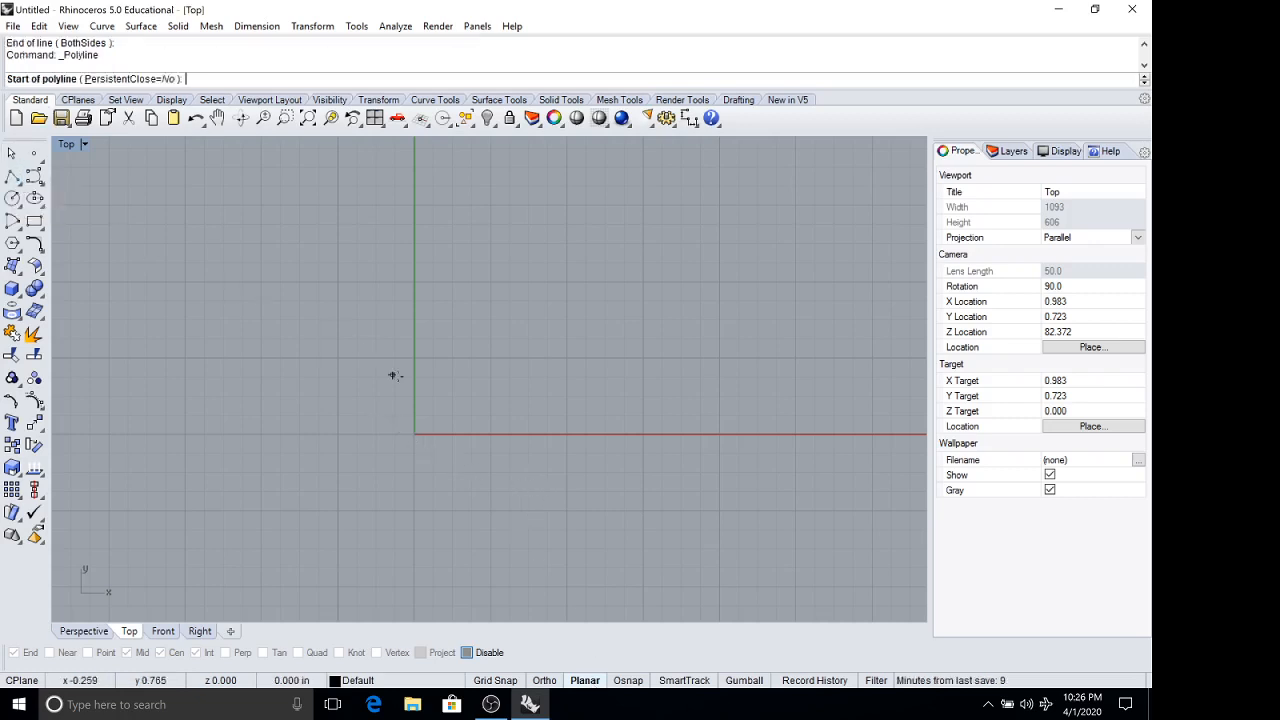
pyautogui.click(425, 459)
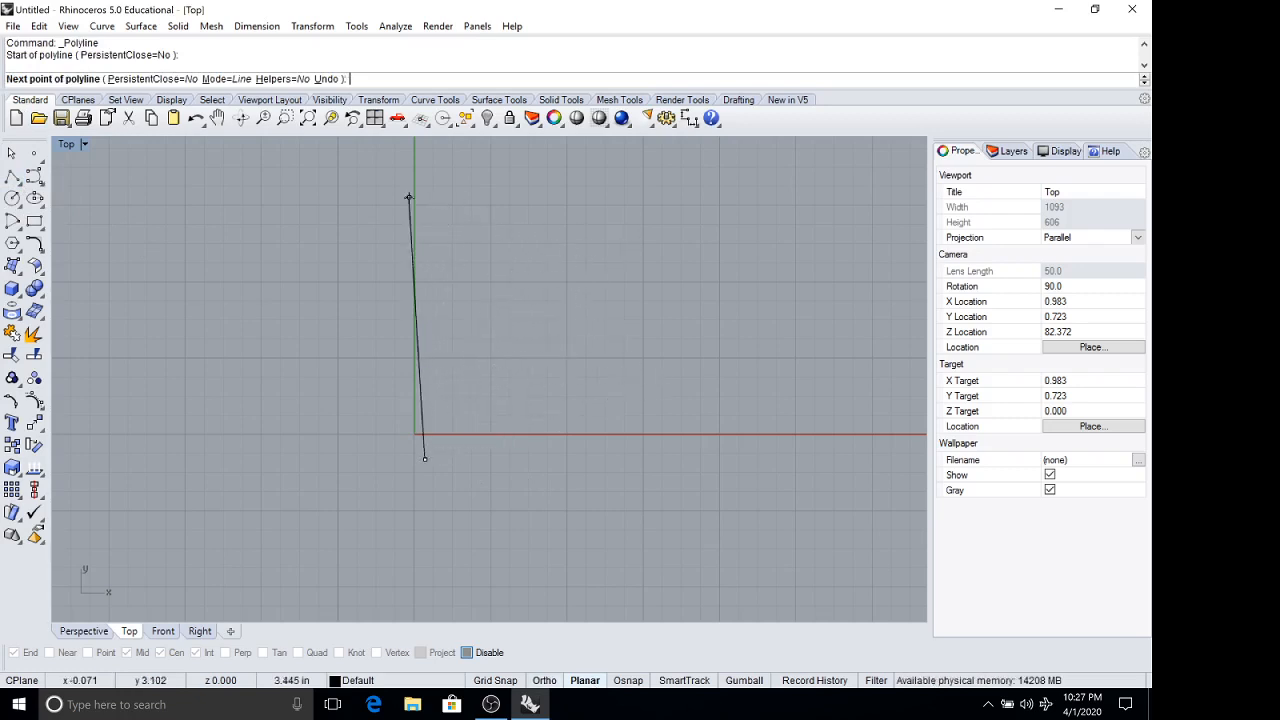
pyautogui.press('Escape')
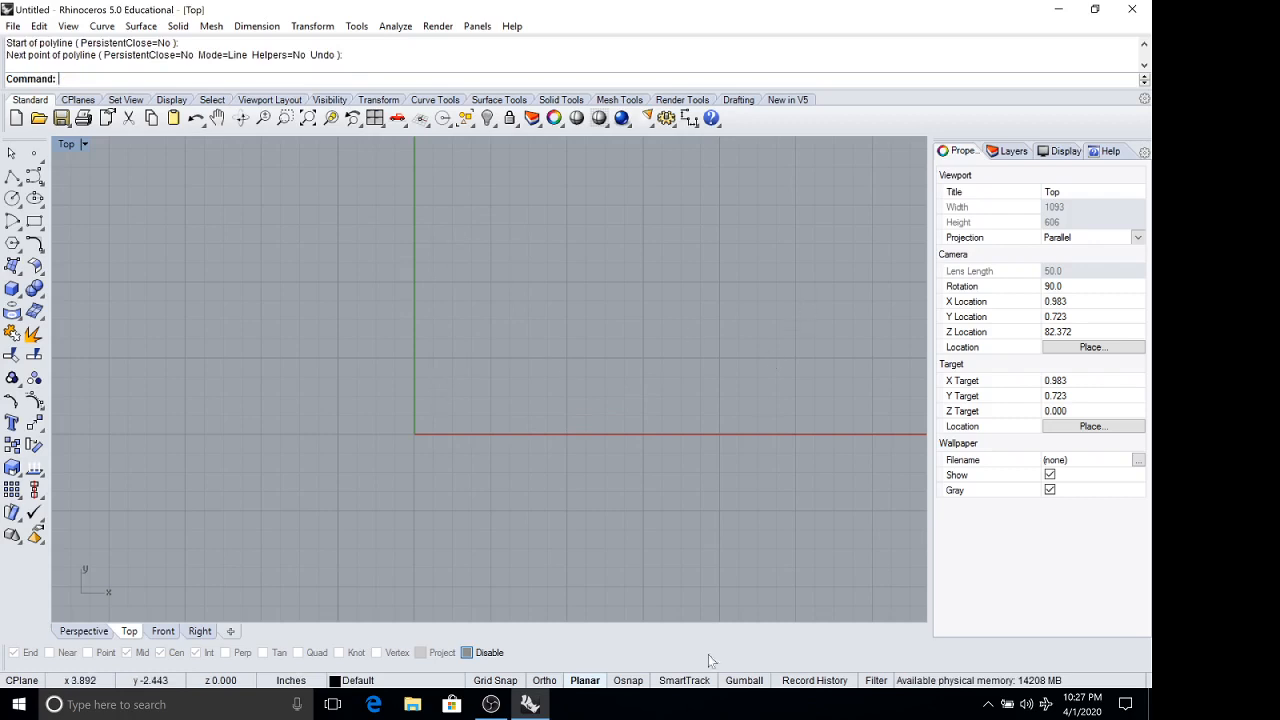
# Look up the Planar command in the help and read its description, example and notes.
pyautogui.click(1110, 151)
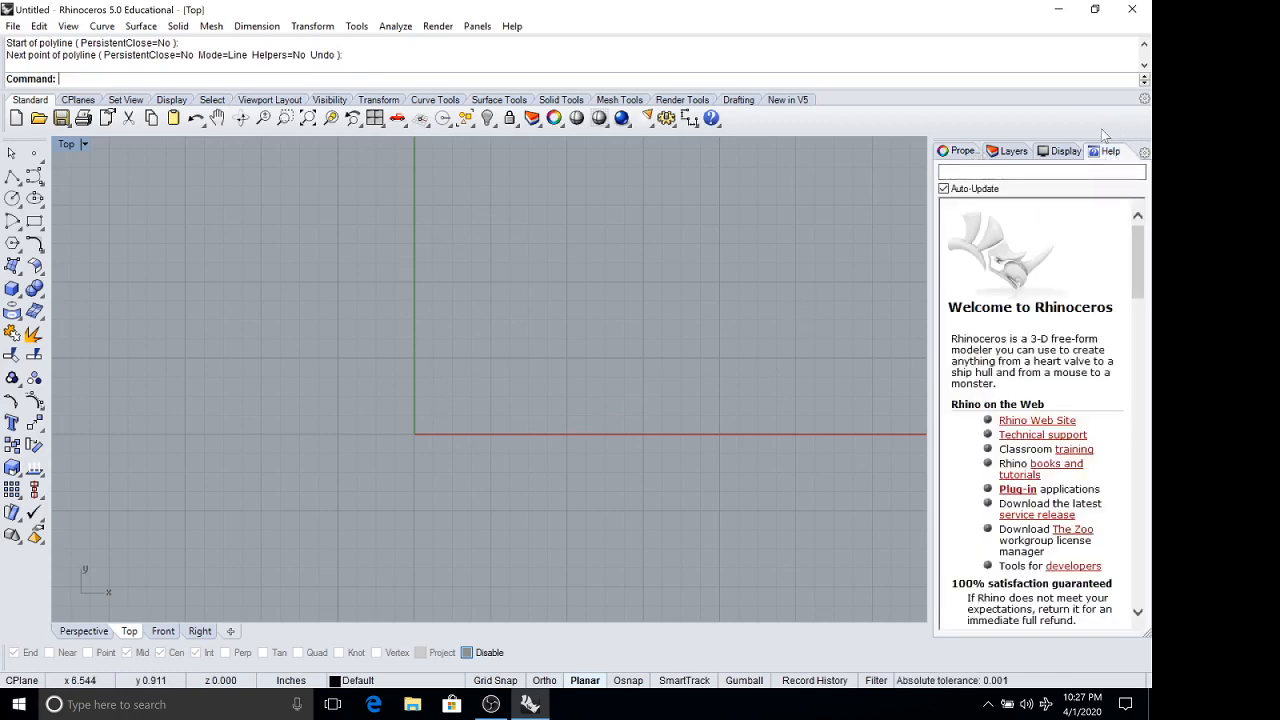
pyautogui.click(976, 175)
pyautogui.write('planar')
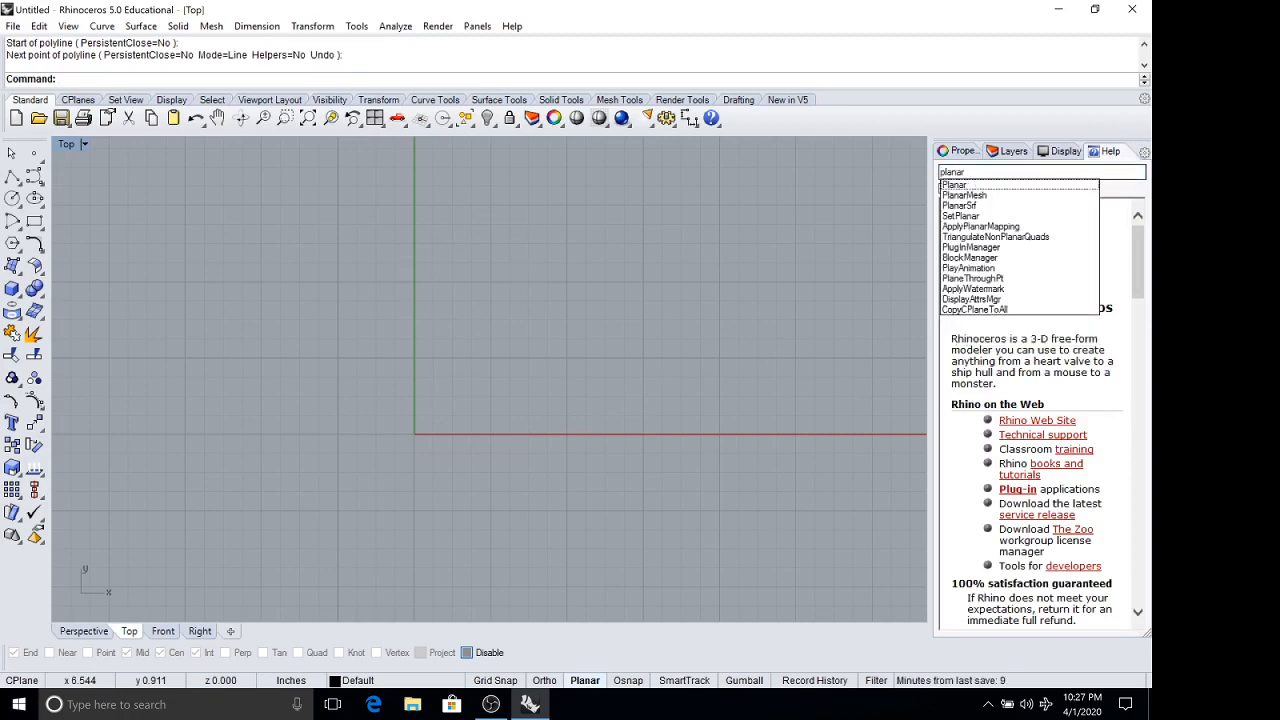
pyautogui.press('Return')
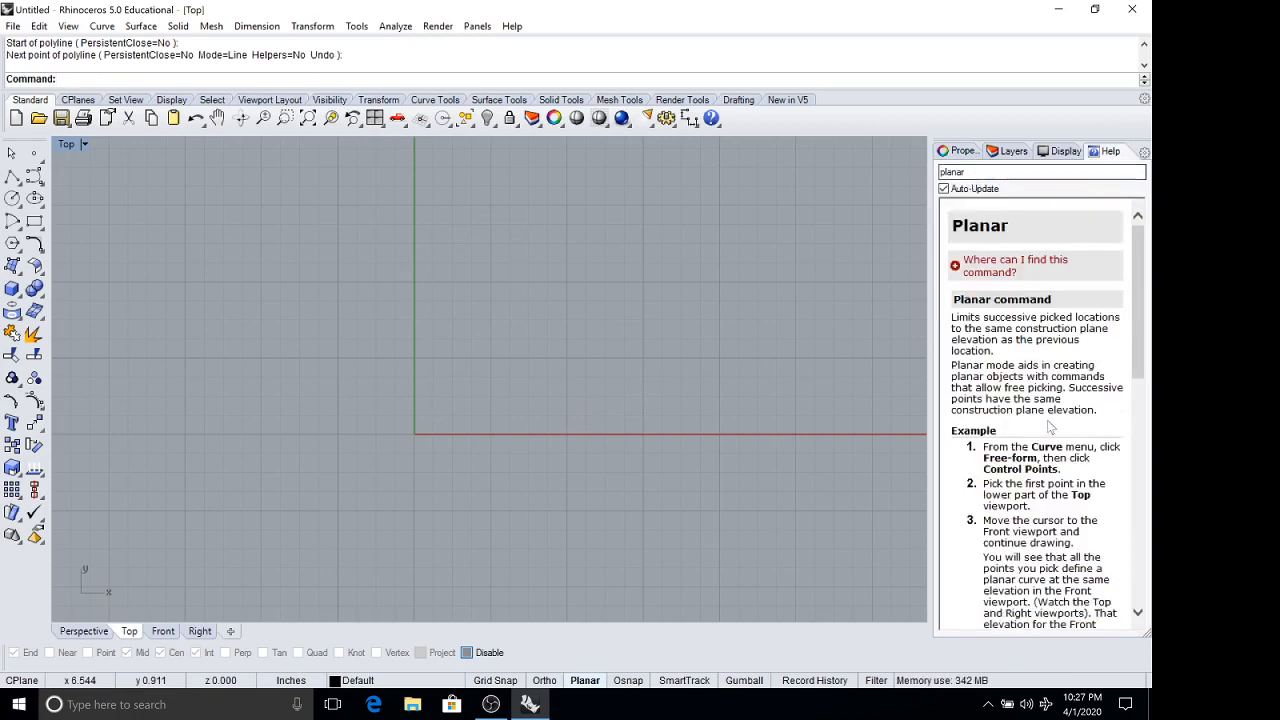
pyautogui.scroll(-2, 1035, 305)
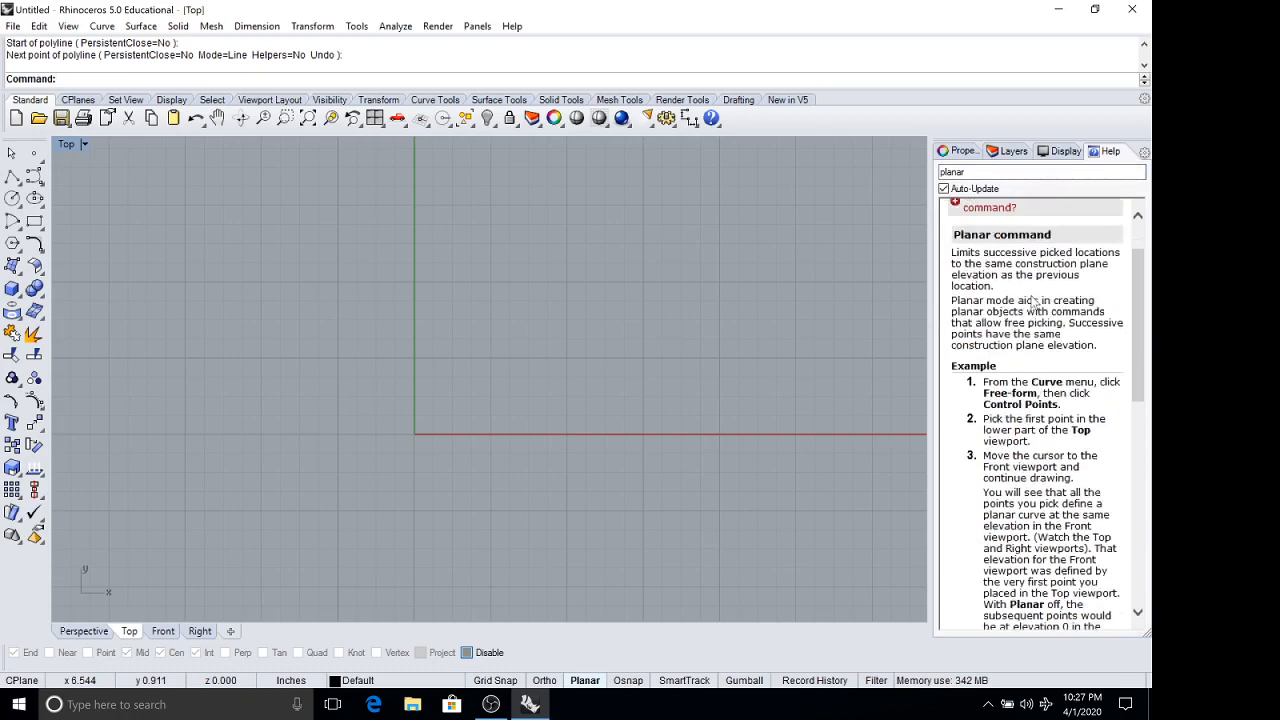
pyautogui.scroll(-10, 1040, 320)
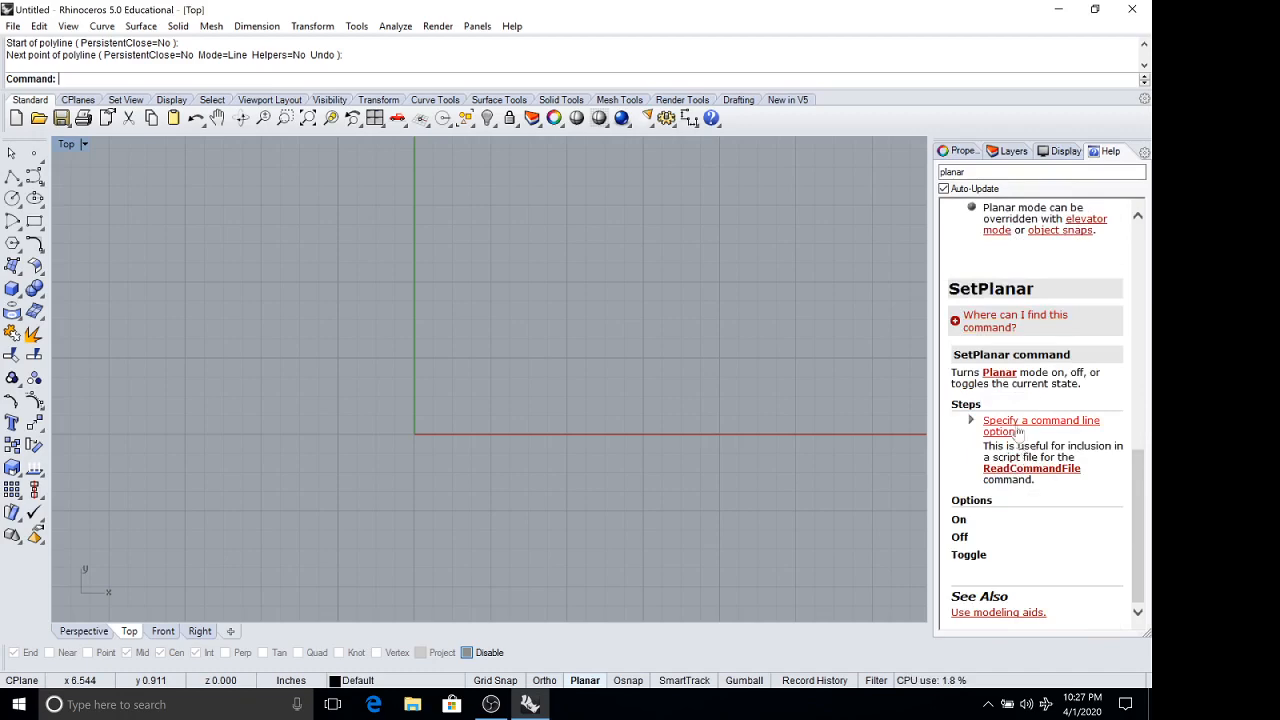
pyautogui.scroll(6, 1019, 434)
pyautogui.scroll(3, 1016, 408)
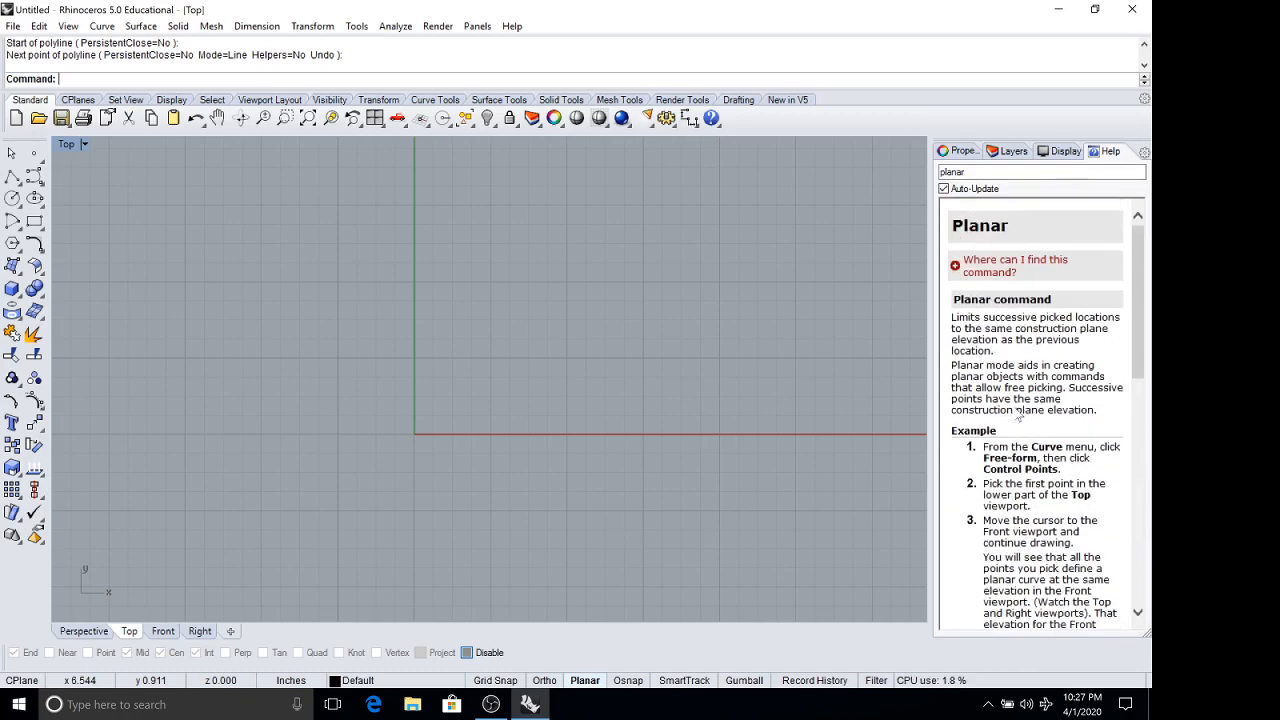
pyautogui.scroll(-2, 1019, 416)
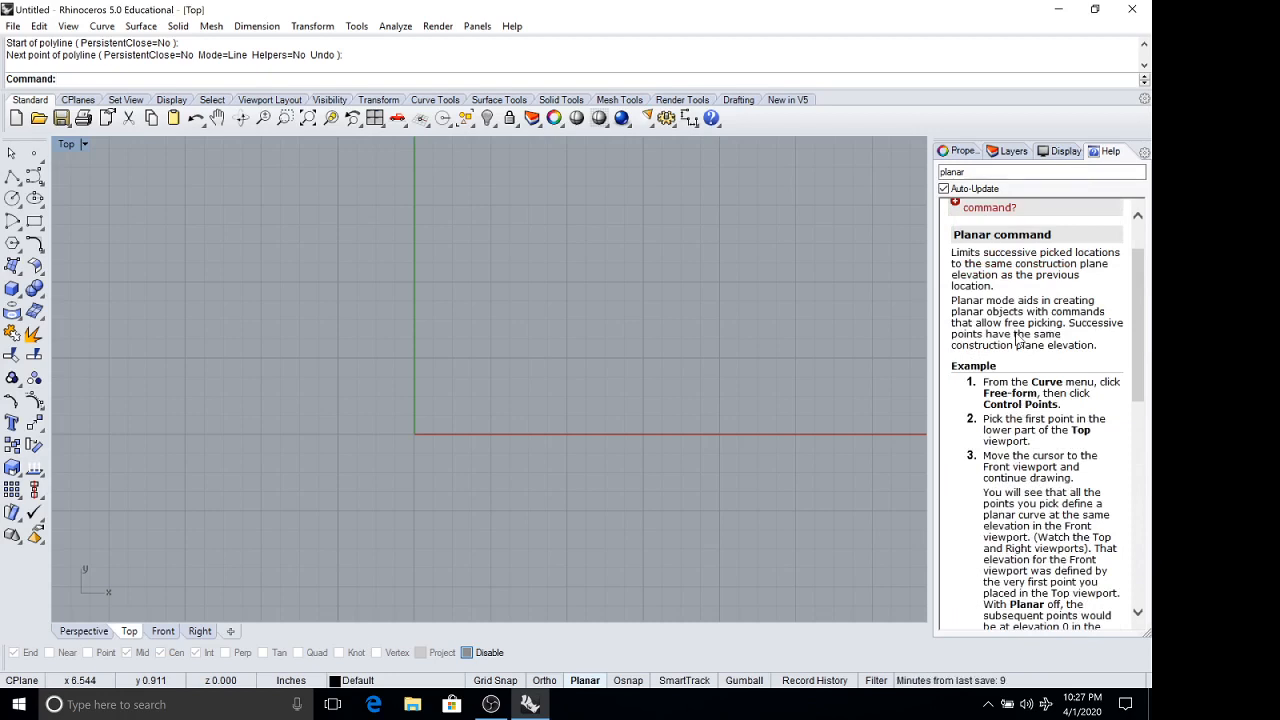
pyautogui.scroll(2, 1016, 340)
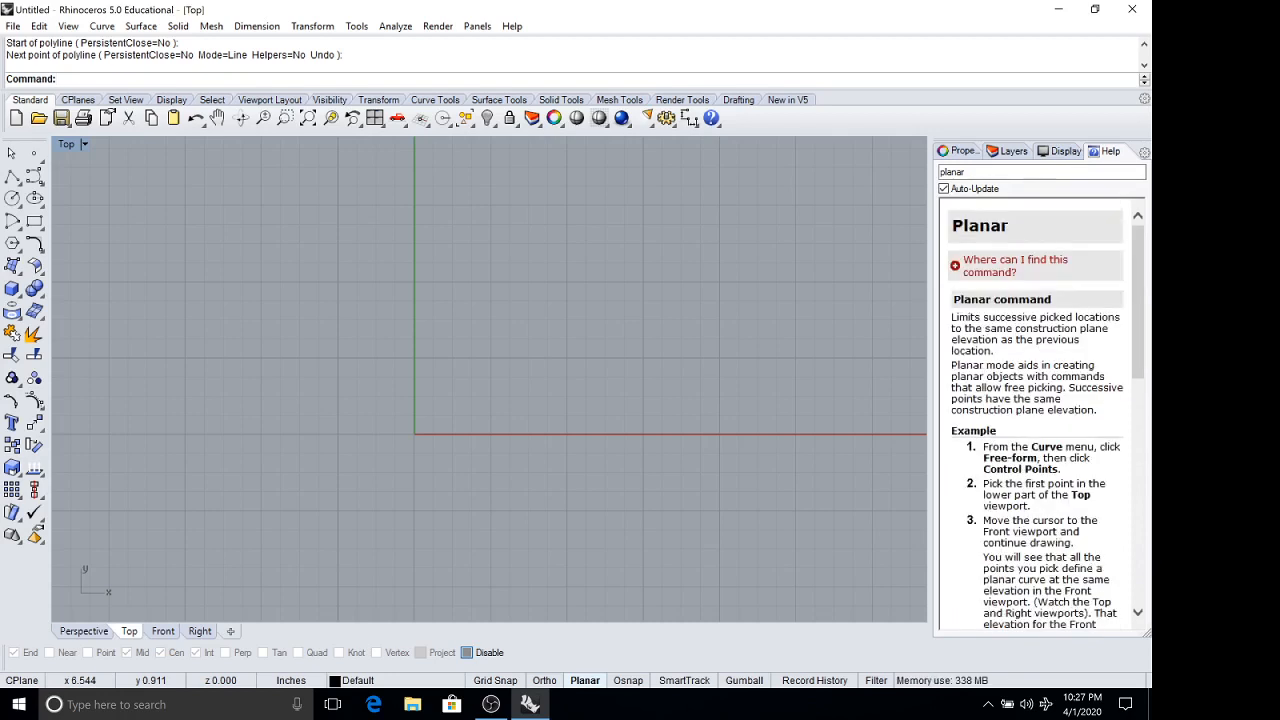
pyautogui.scroll(-6, 1036, 400)
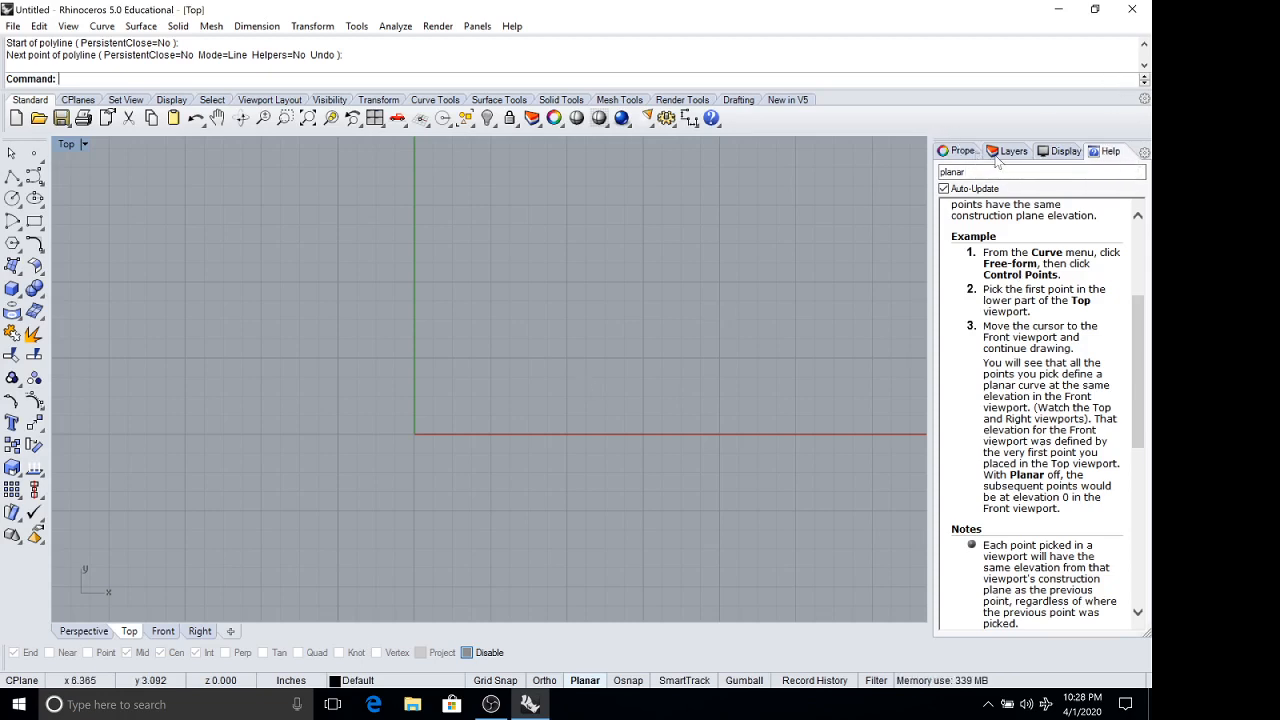
# Turn object snaps back on and switch Planar mode off.
pyautogui.click(626, 684)
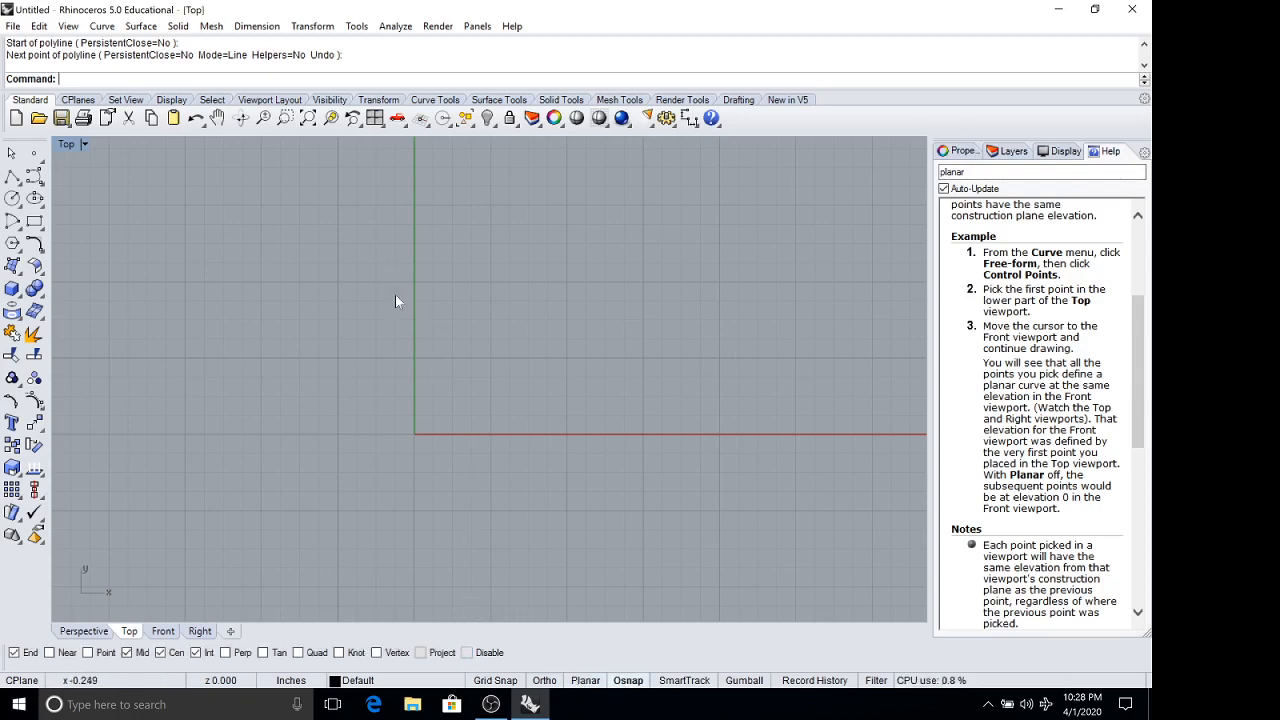
pyautogui.click(626, 682)
pyautogui.click(628, 682)
# Place a point object in the Top viewport at about x 0.85, y 2.55 inches.
pyautogui.click(34, 152)
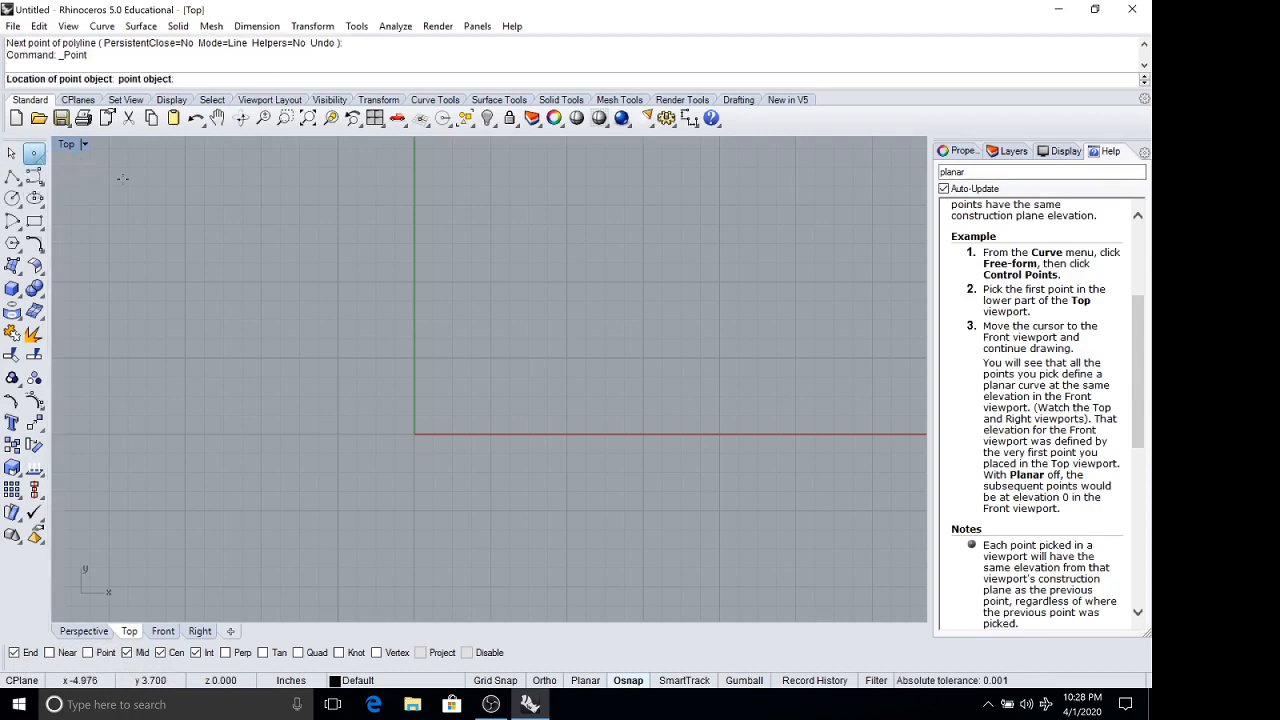
pyautogui.click(479, 240)
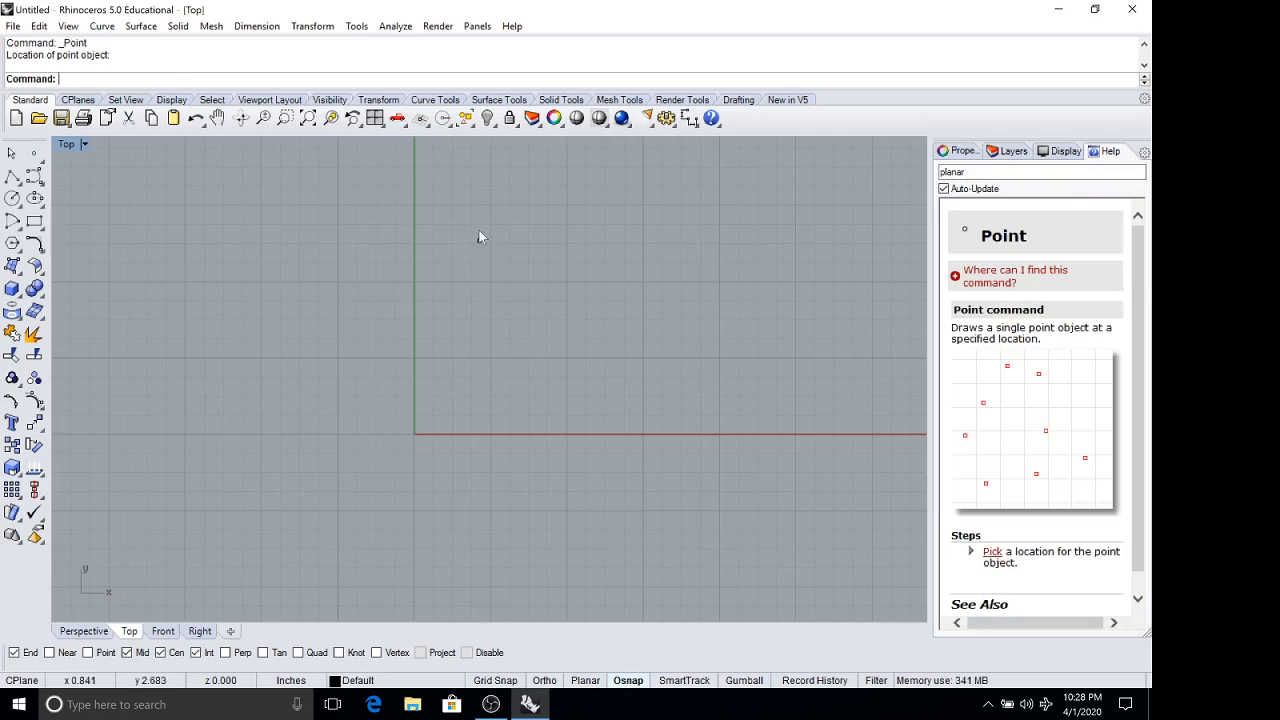
pyautogui.scroll(3, 471, 223)
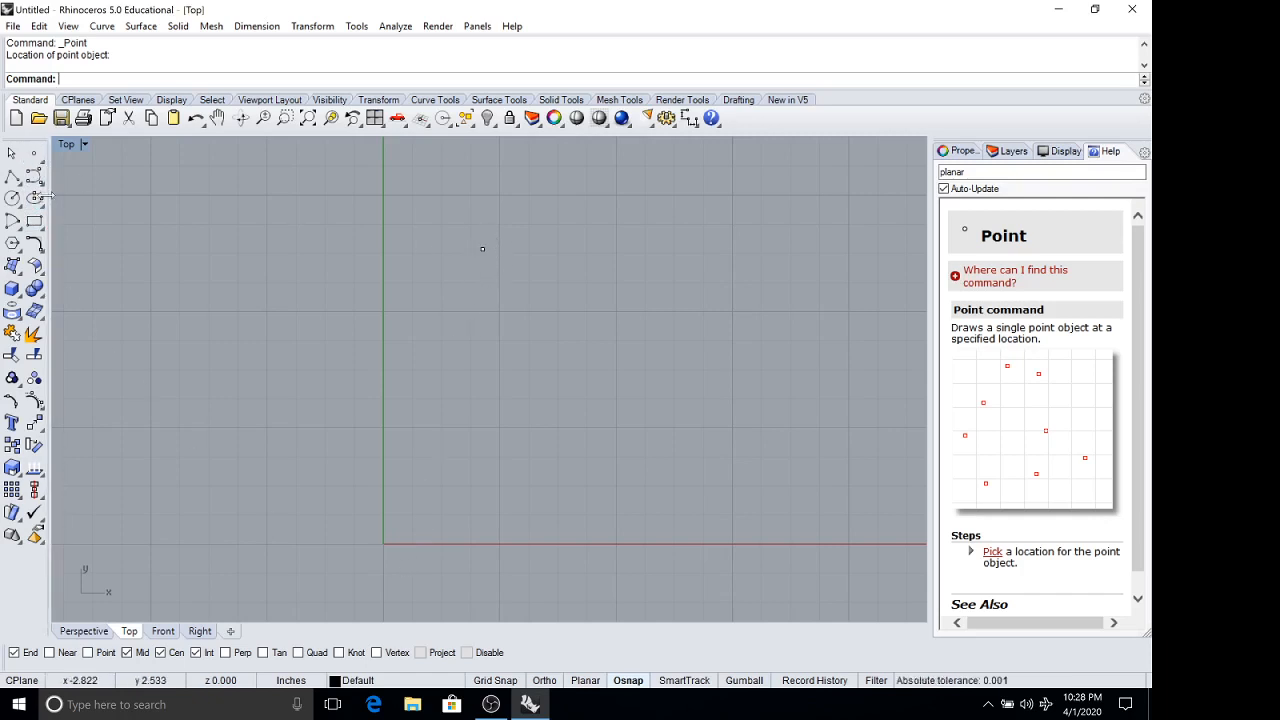
# Enable the Point object snap and try a polyline starting from the placed point, and cancel it.
pyautogui.click(12, 176)
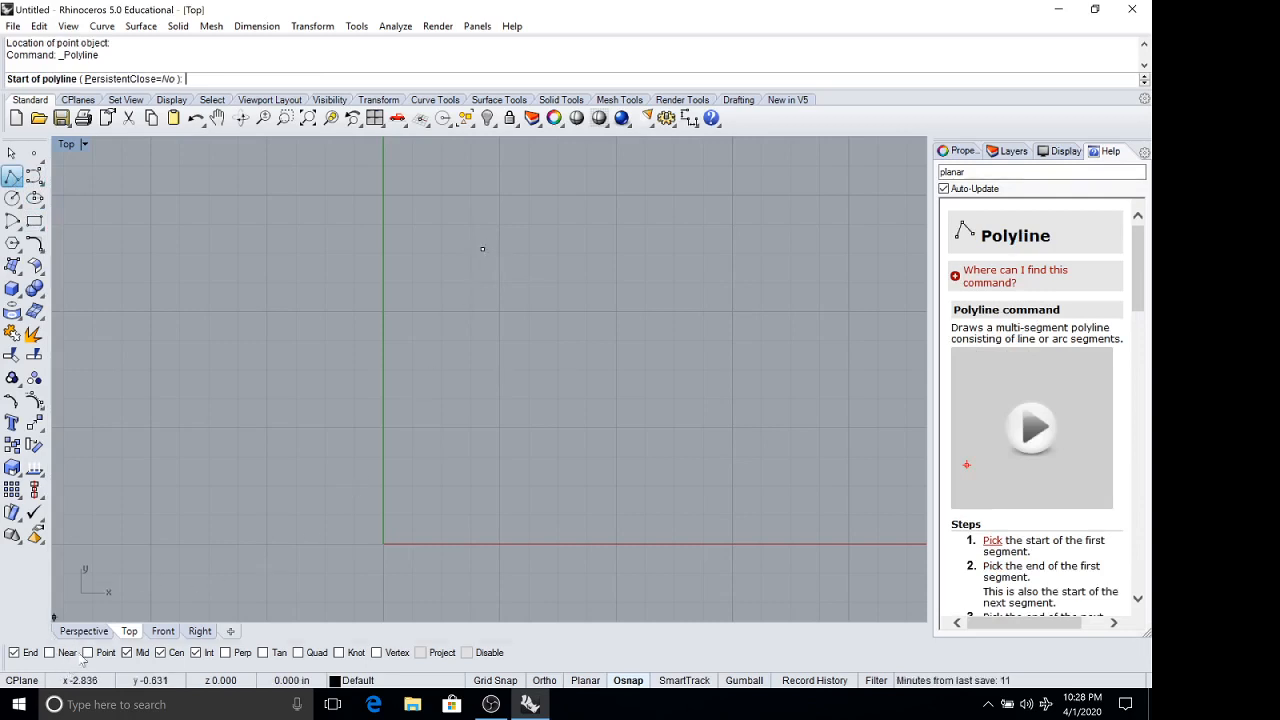
pyautogui.click(482, 249)
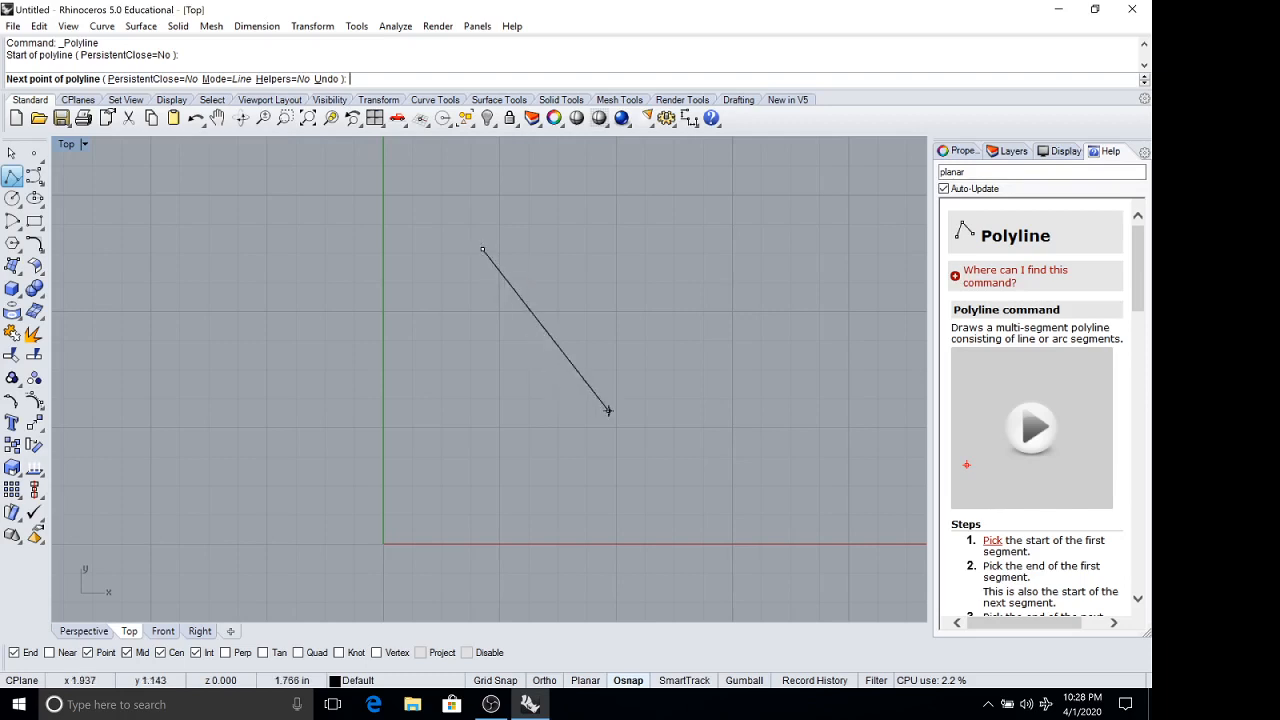
pyautogui.press('Escape')
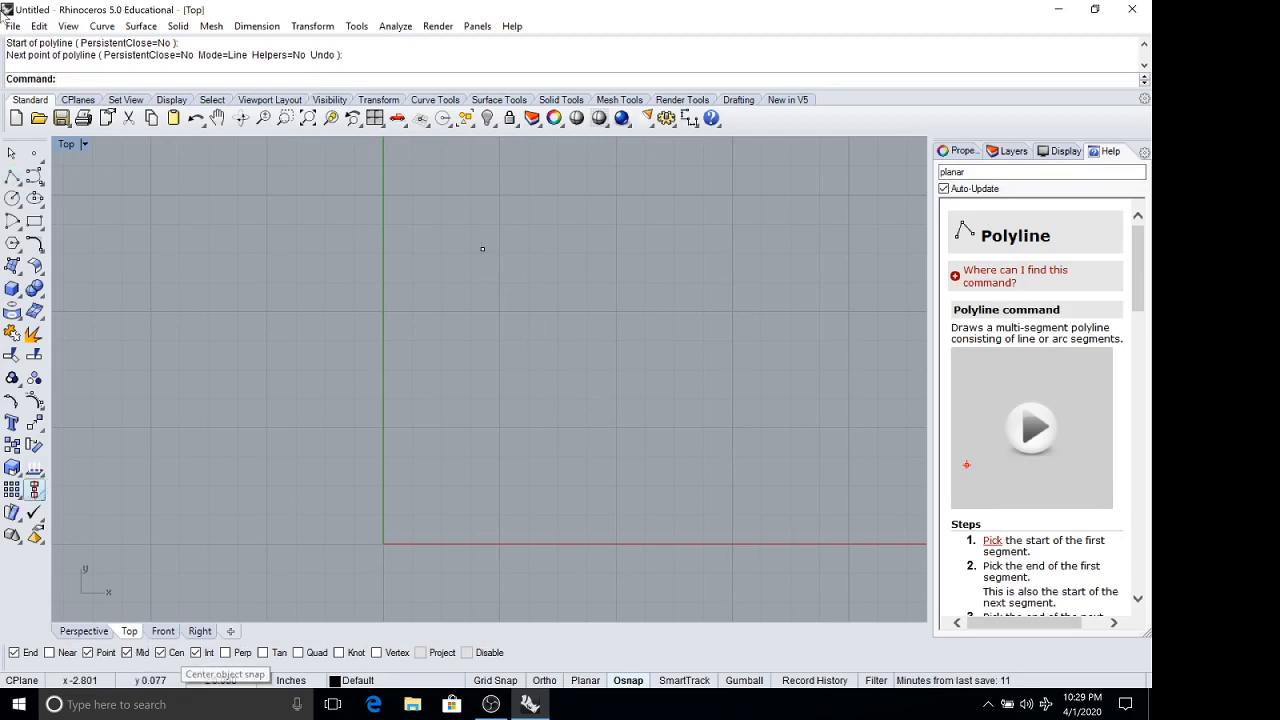
# Draw a rectangle about 2.1 by 1.1 inches in the Top viewport, below the point object and just beside the Y axis.
pyautogui.click(34, 223)
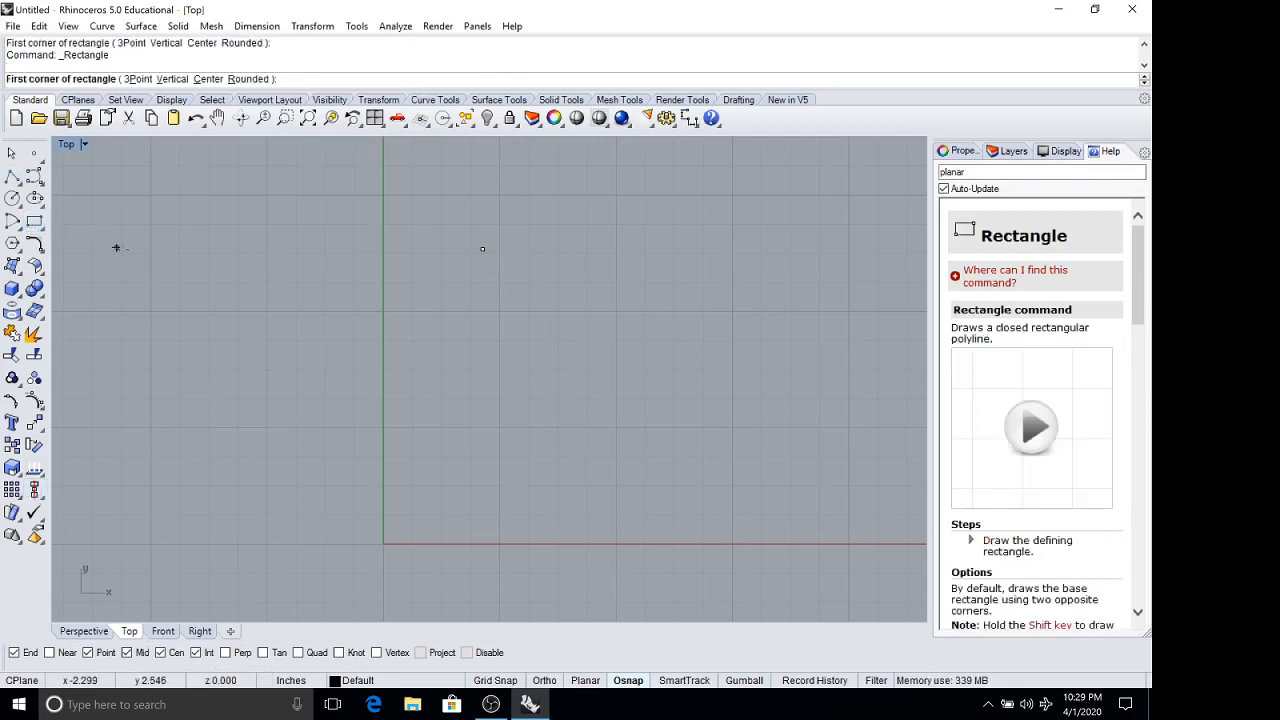
pyautogui.click(396, 454)
pyautogui.click(642, 331)
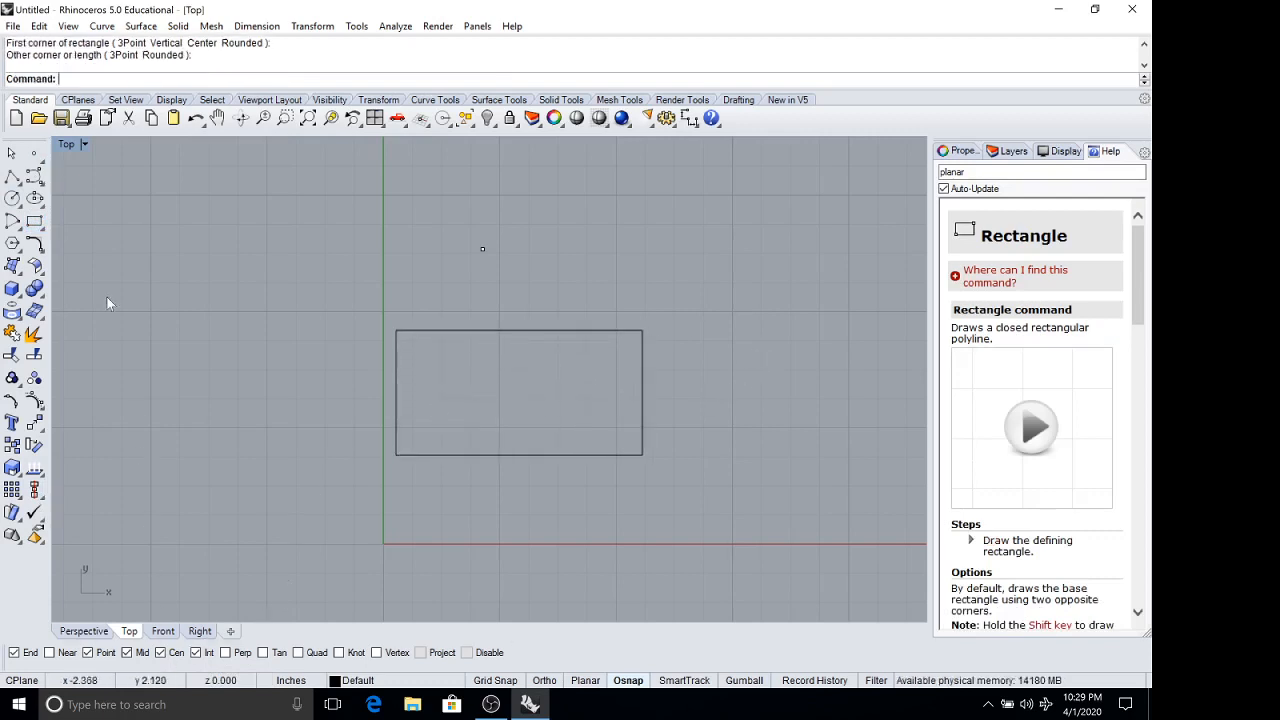
# Draw a single-segment polyline from inside the rectangle across its left edge to about x -1, y 1.9 inches.
pyautogui.click(12, 175)
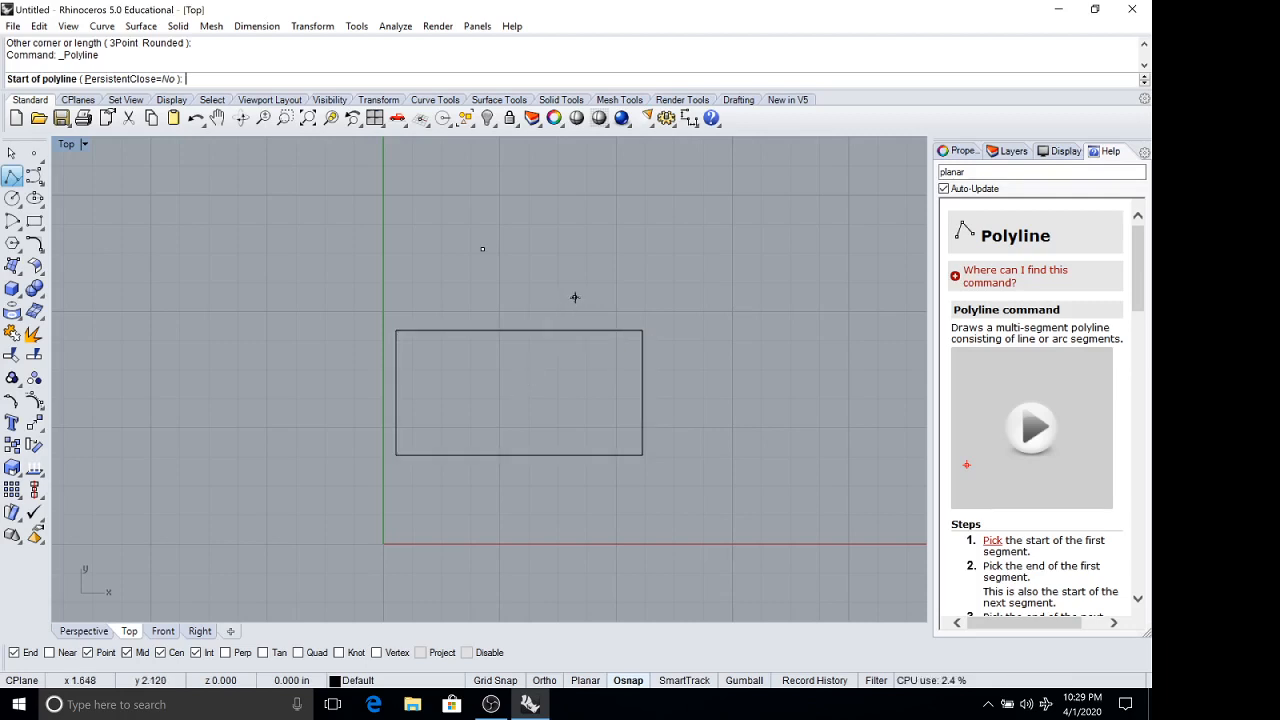
pyautogui.click(497, 406)
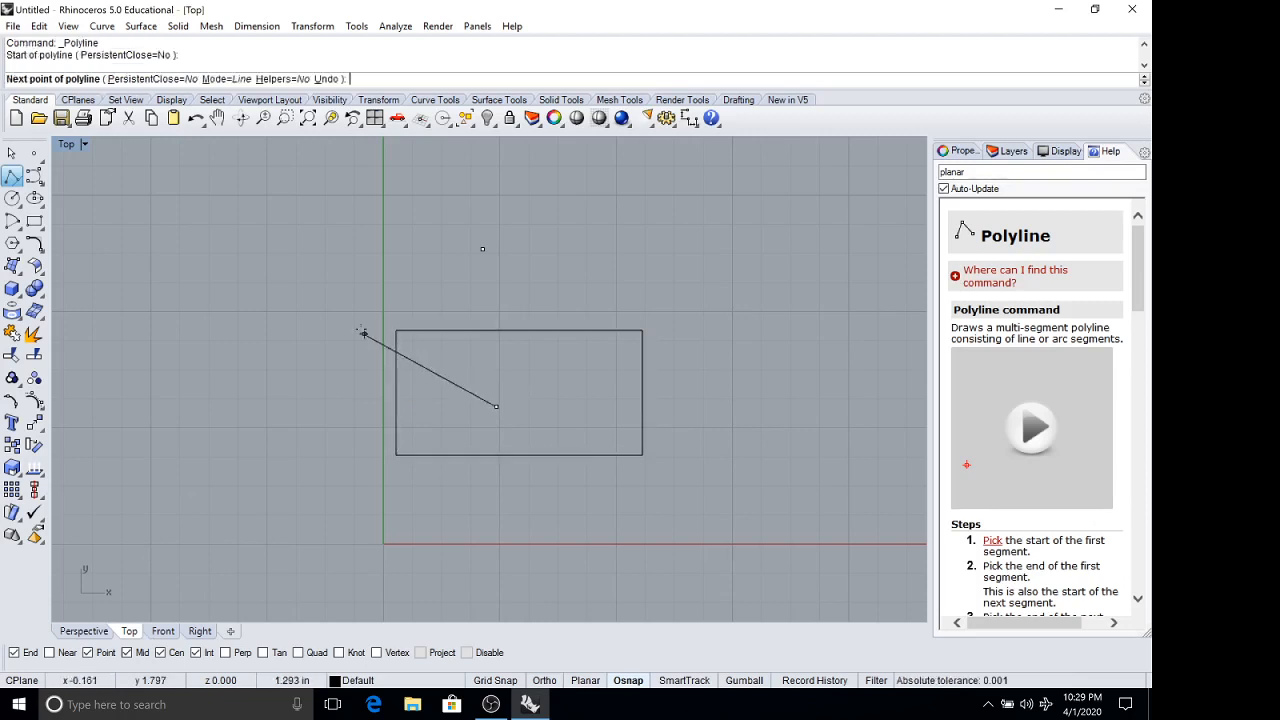
pyautogui.click(271, 327)
pyautogui.press('Return')
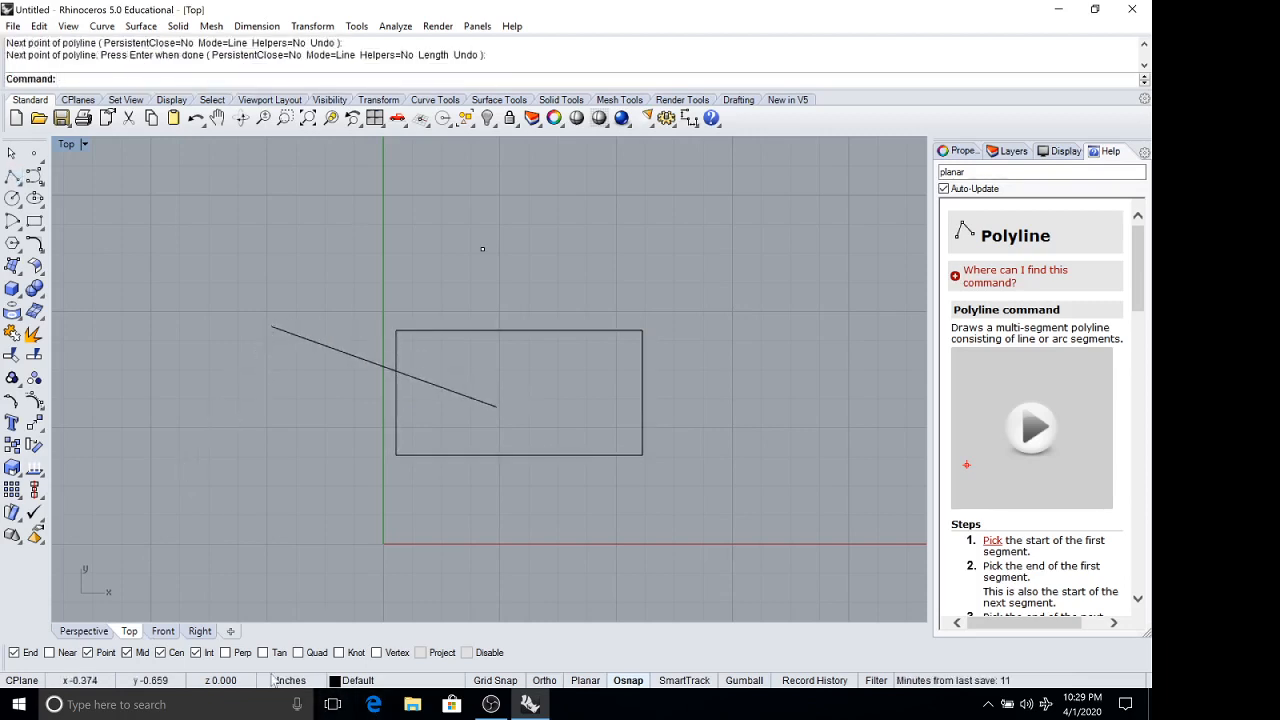
# Enable the Quad object snap and draw a circle of about 0.8 inch radius to the right of the rectangle.
pyautogui.click(12, 176)
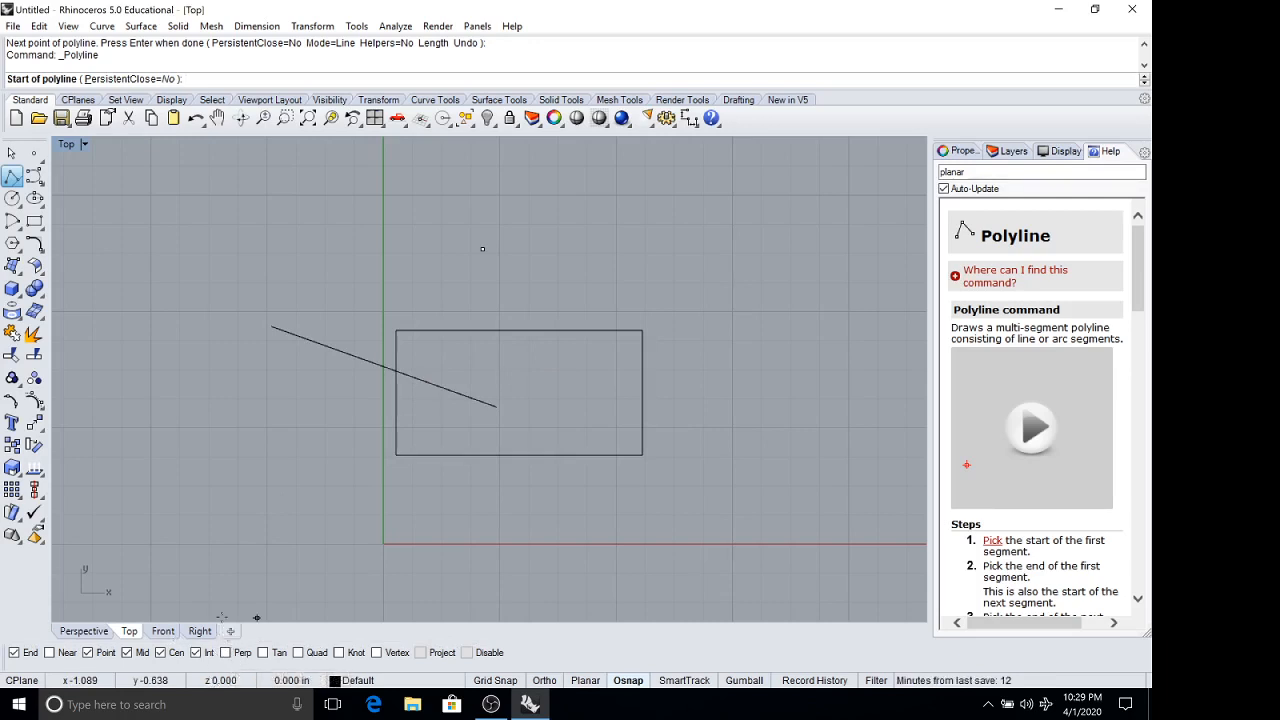
pyautogui.click(298, 653)
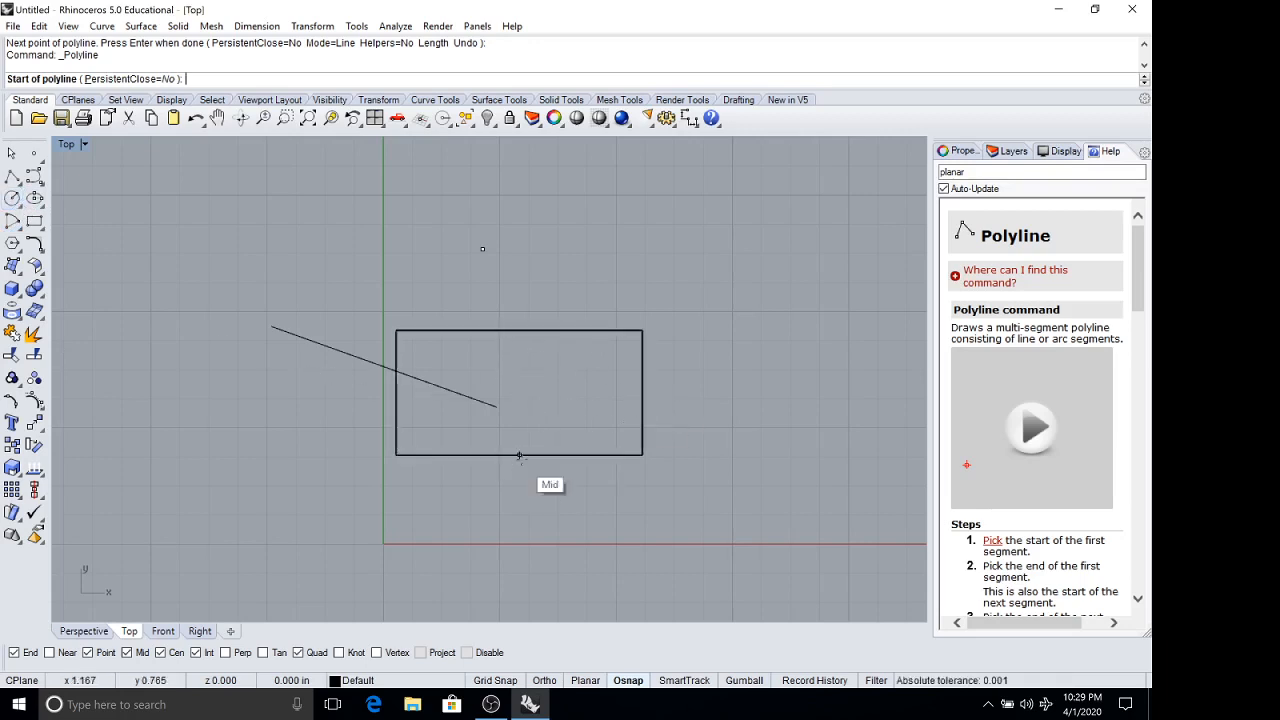
pyautogui.click(12, 198)
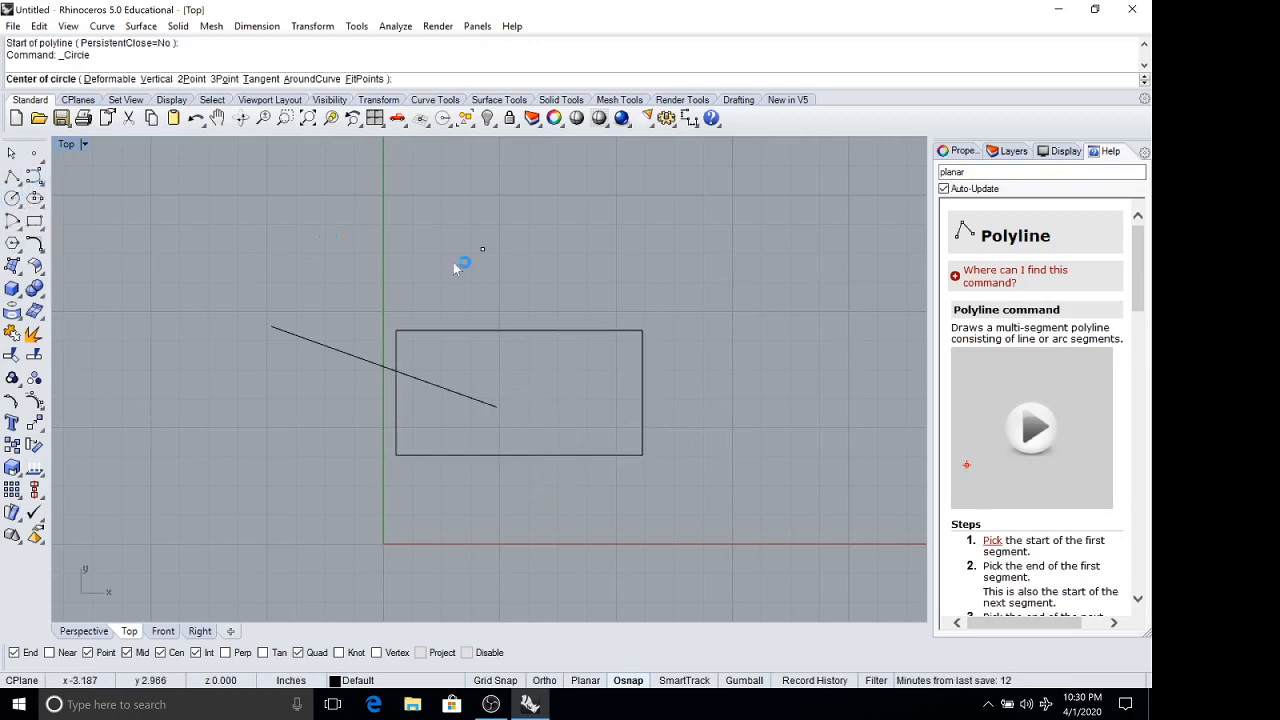
pyautogui.click(776, 302)
pyautogui.click(682, 301)
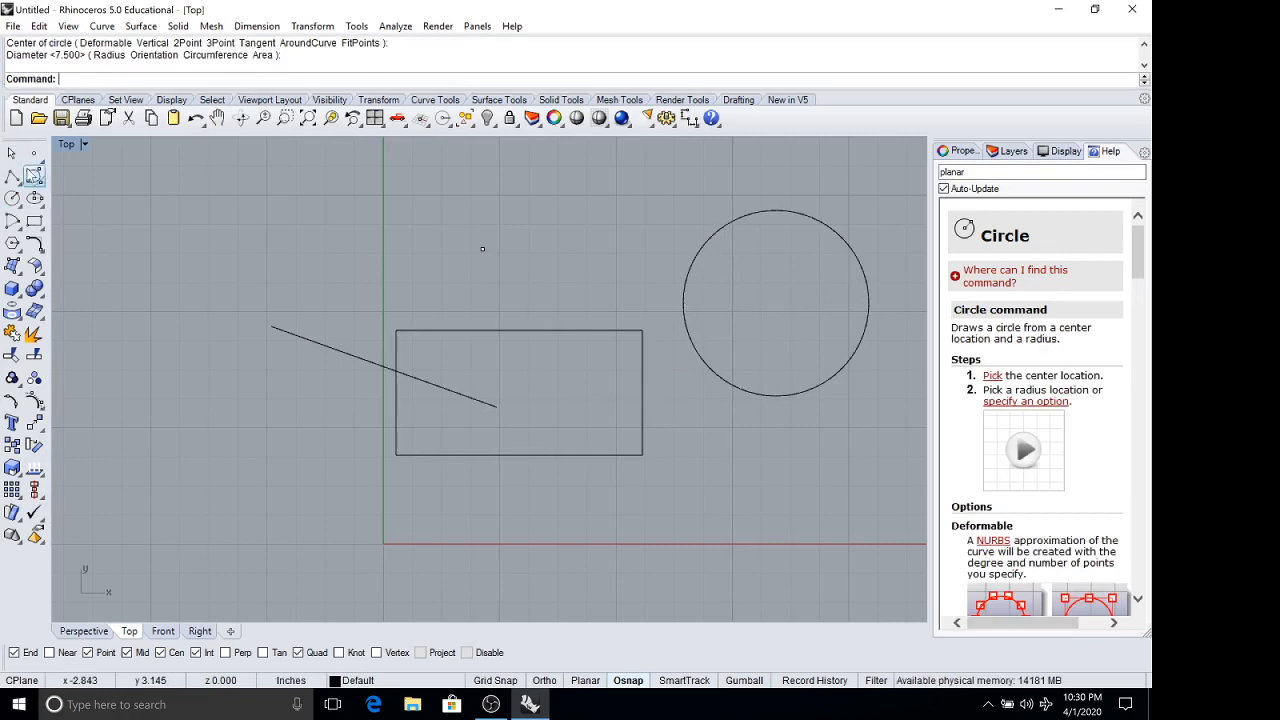
# With a polyline started, disable and re-enable all object snaps, and turn off the Point and Cen snaps.
pyautogui.click(12, 176)
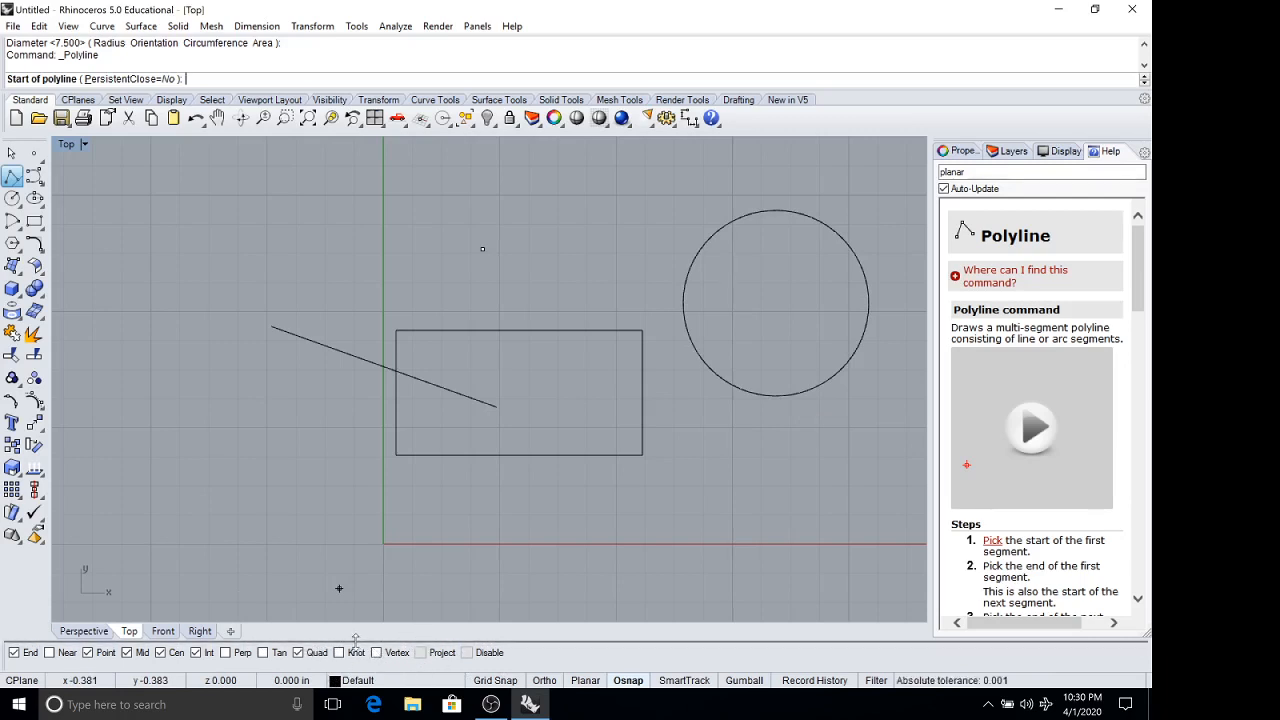
pyautogui.click(466, 652)
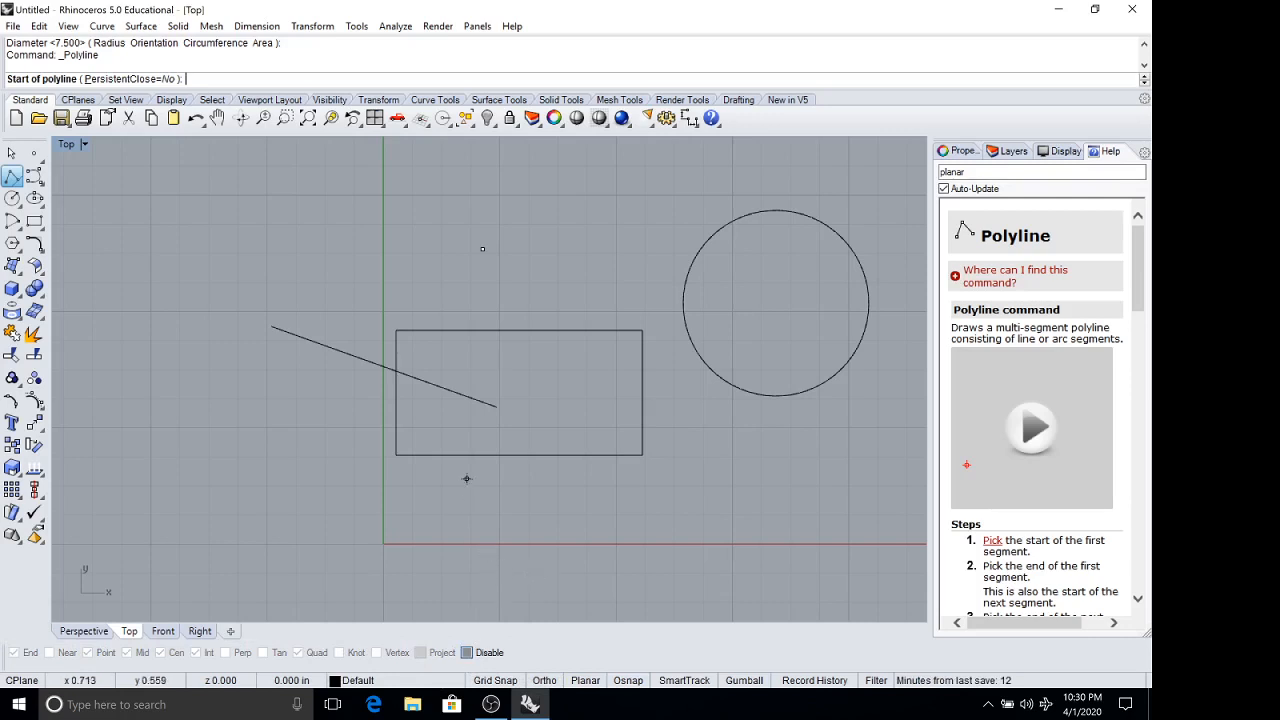
pyautogui.click(466, 653)
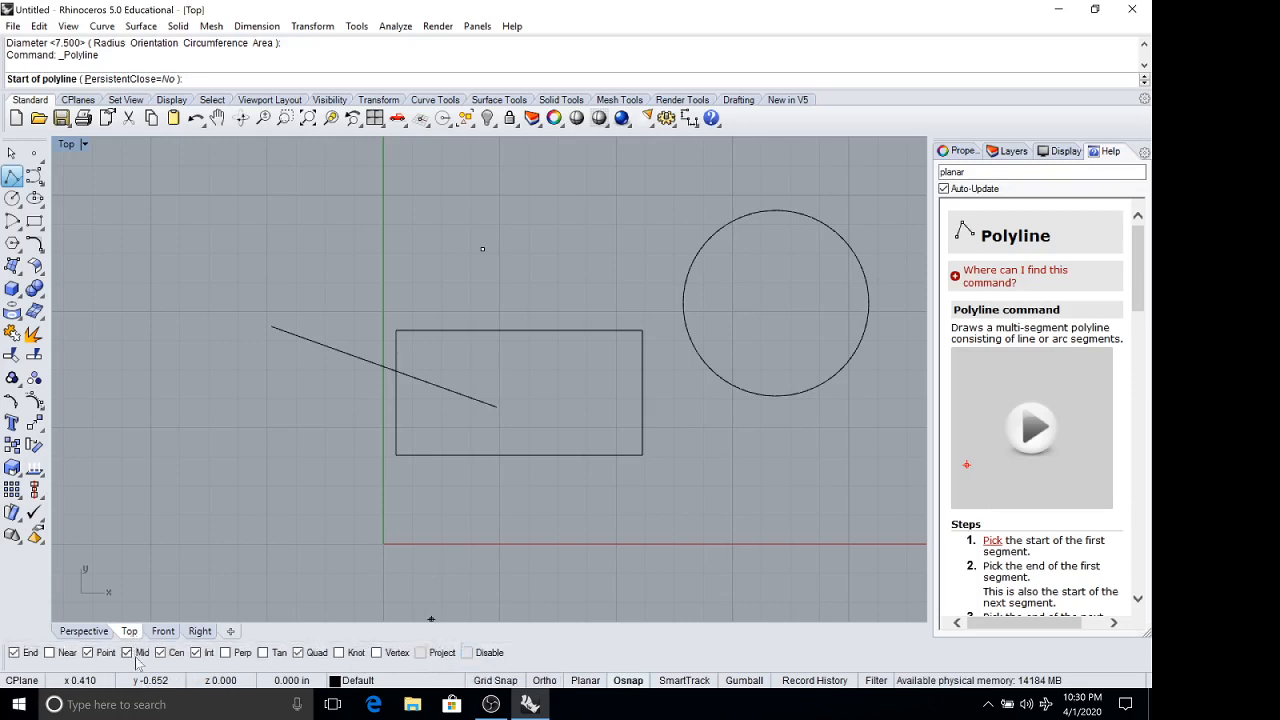
pyautogui.click(98, 655)
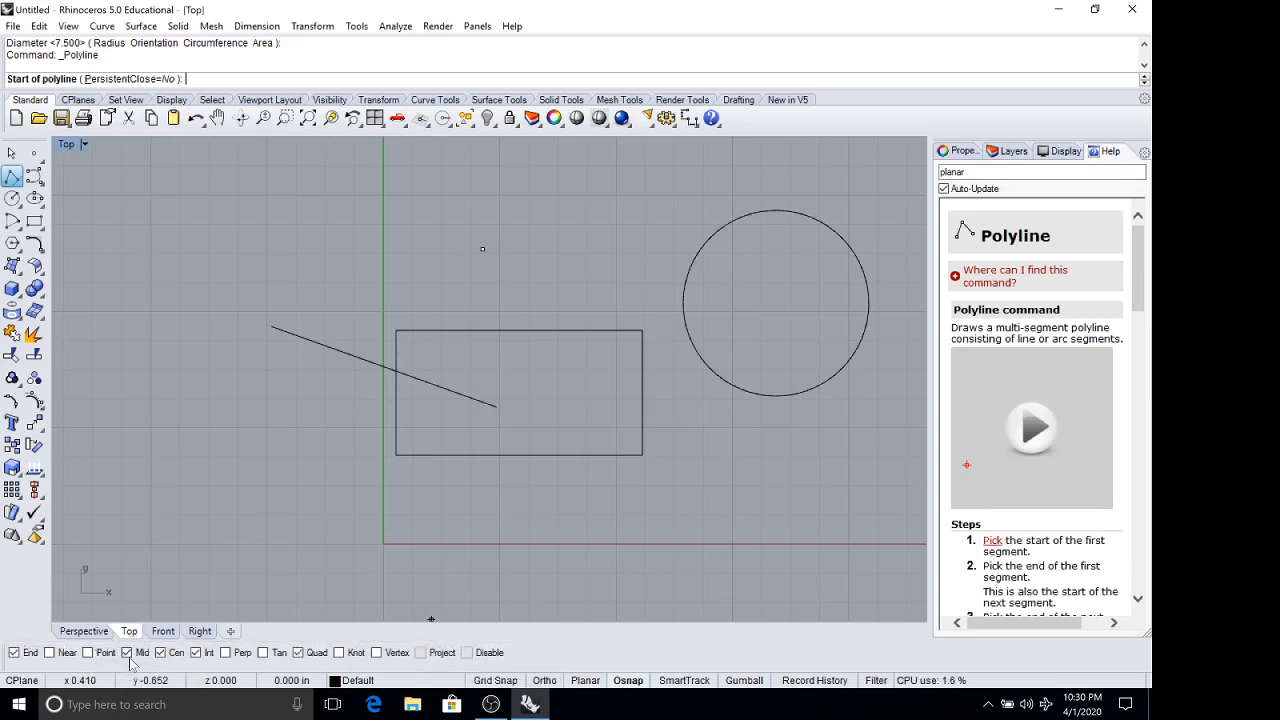
pyautogui.click(160, 653)
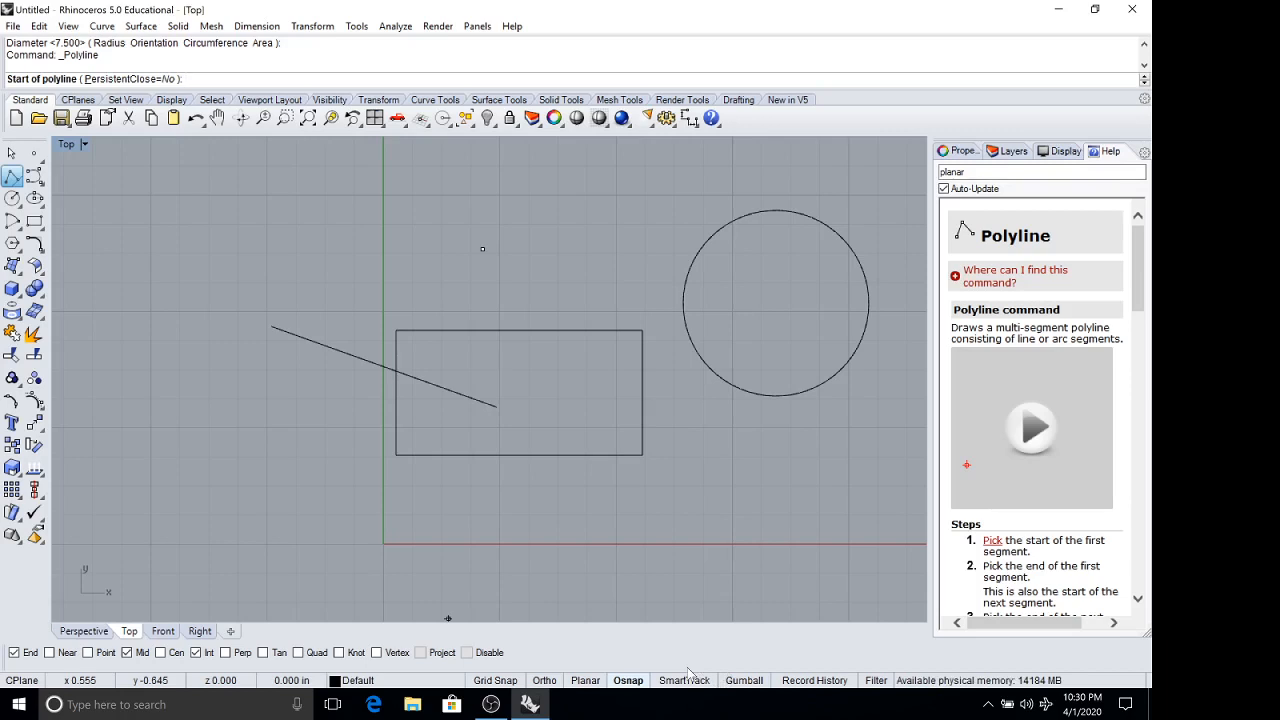
# Turn on SmartTrack, try starting the polyline on the rectangle's top edge directly above the slanted line's inner end, and cancel it.
pyautogui.click(638, 681)
pyautogui.click(664, 681)
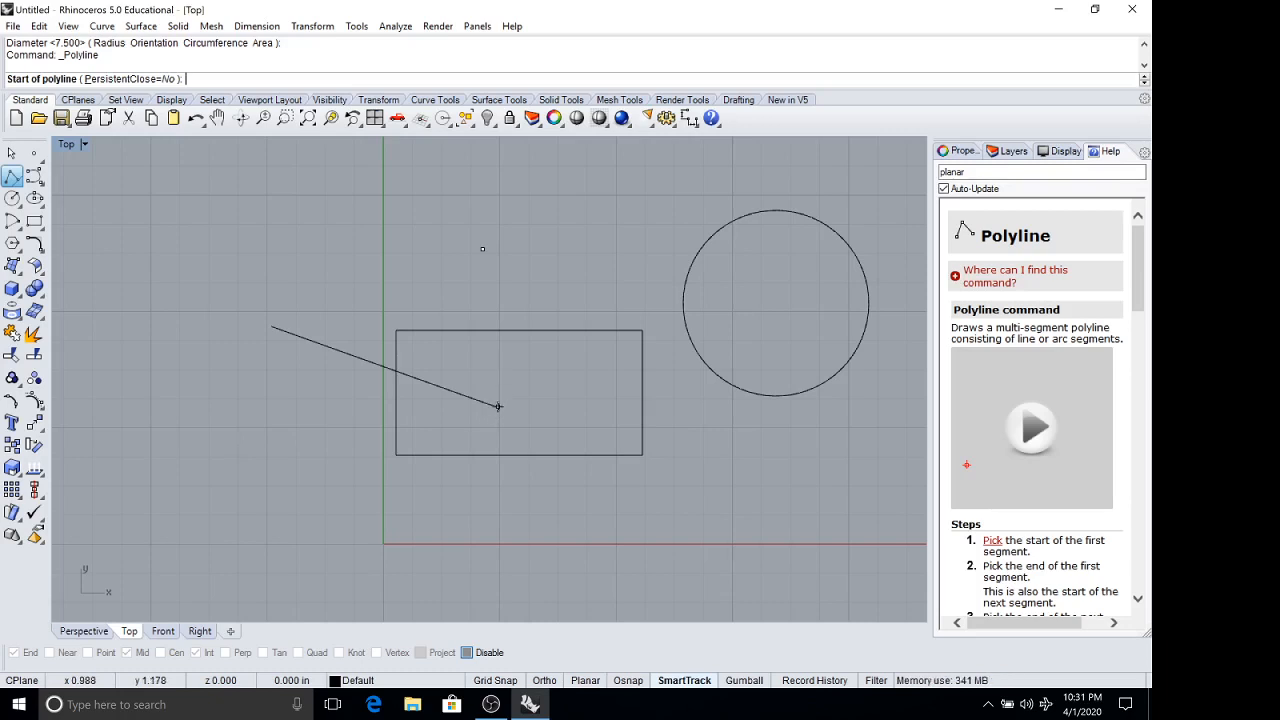
pyautogui.click(618, 680)
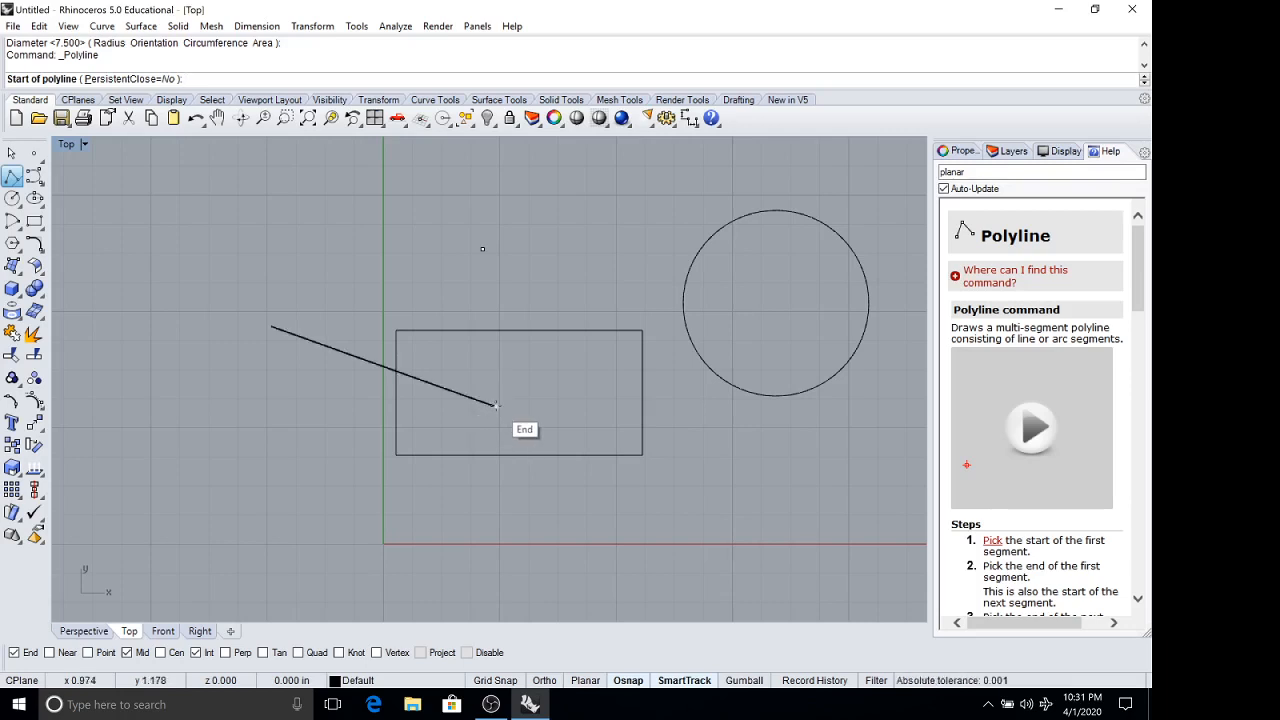
pyautogui.click(496, 331)
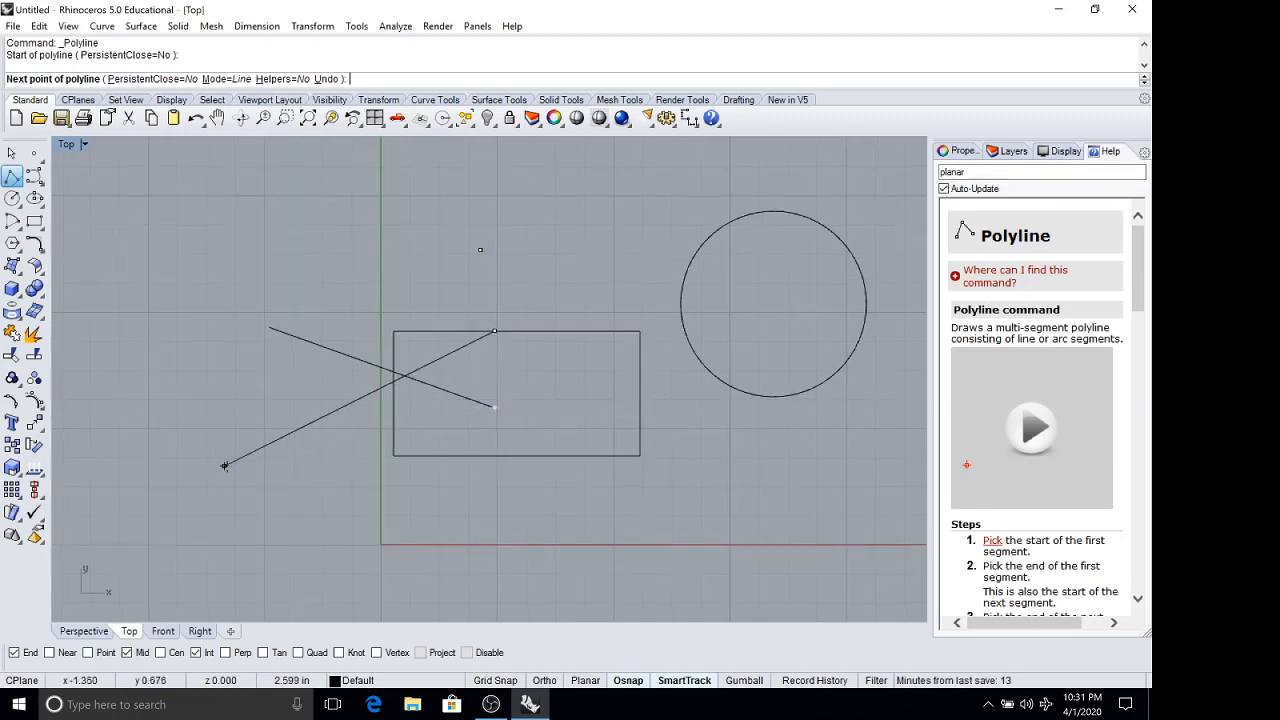
pyautogui.press('Return')
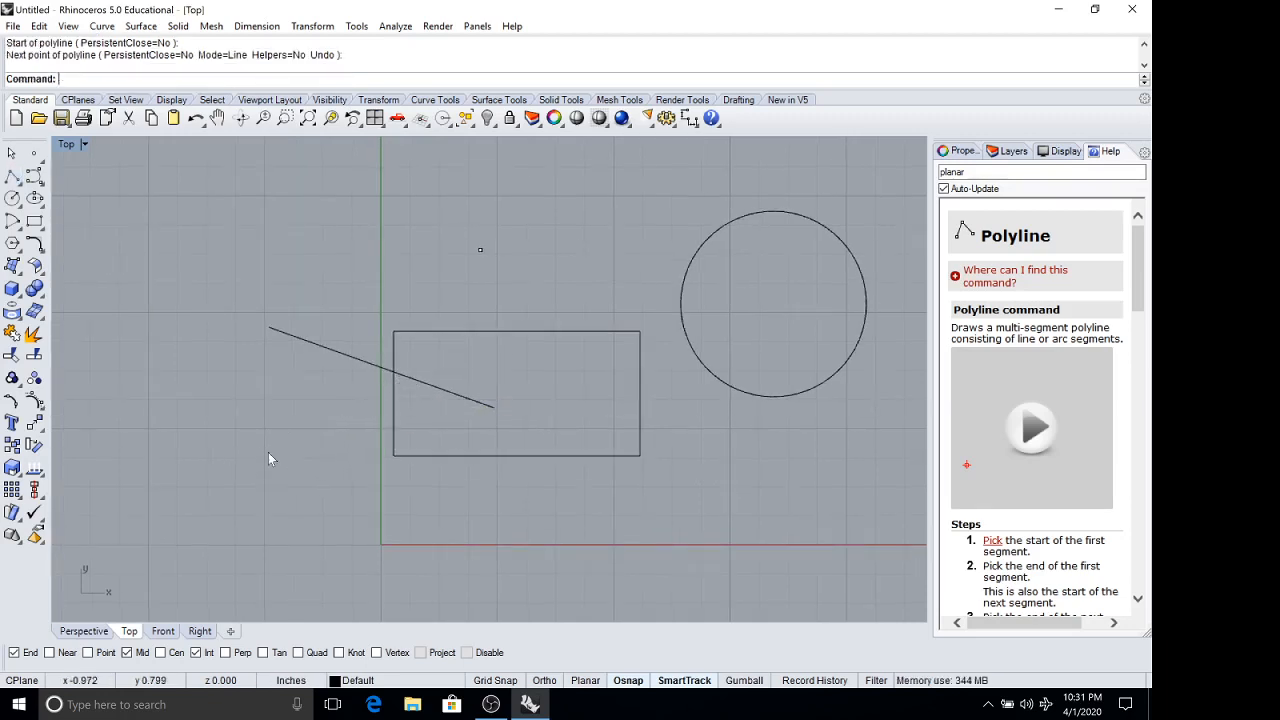
# Switch off object snaps and SmartTrack, and turn on the Gumball.
pyautogui.click(628, 680)
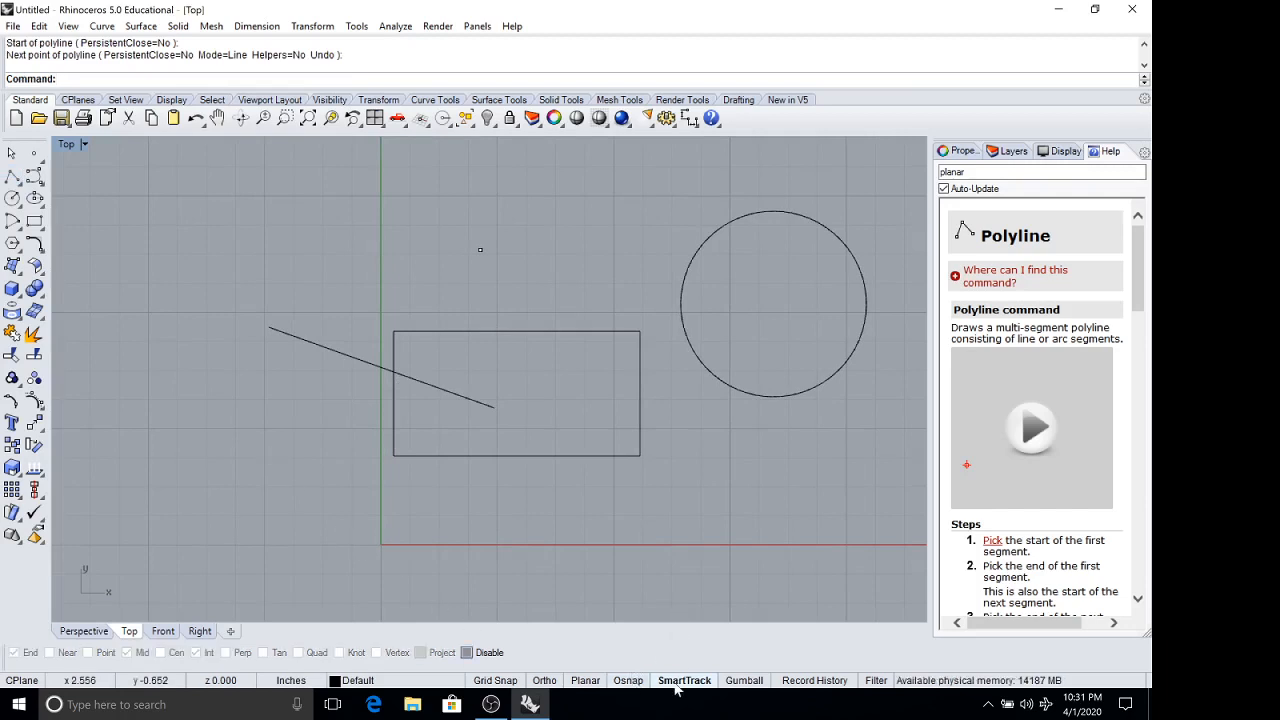
pyautogui.click(684, 680)
pyautogui.click(750, 680)
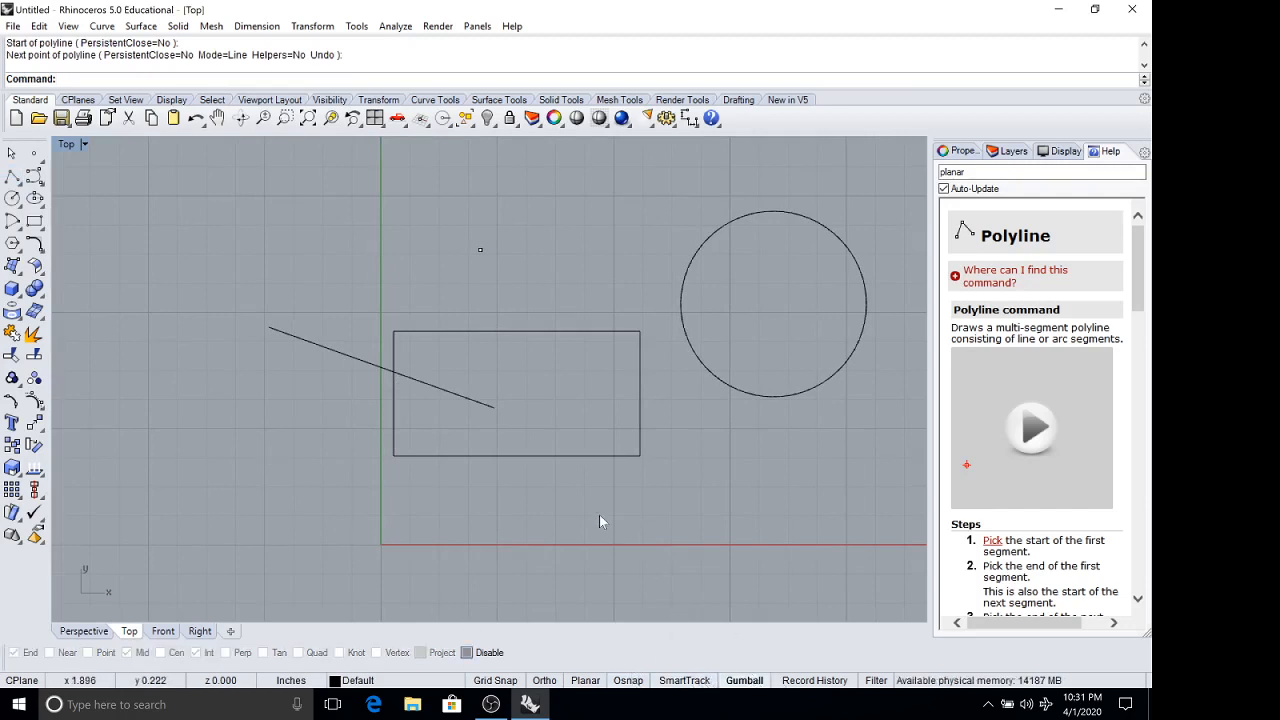
# Move the circle freely along X and Y with the Gumball, ending centred at about x 3.1, y 2.2 inches.
pyautogui.click(734, 393)
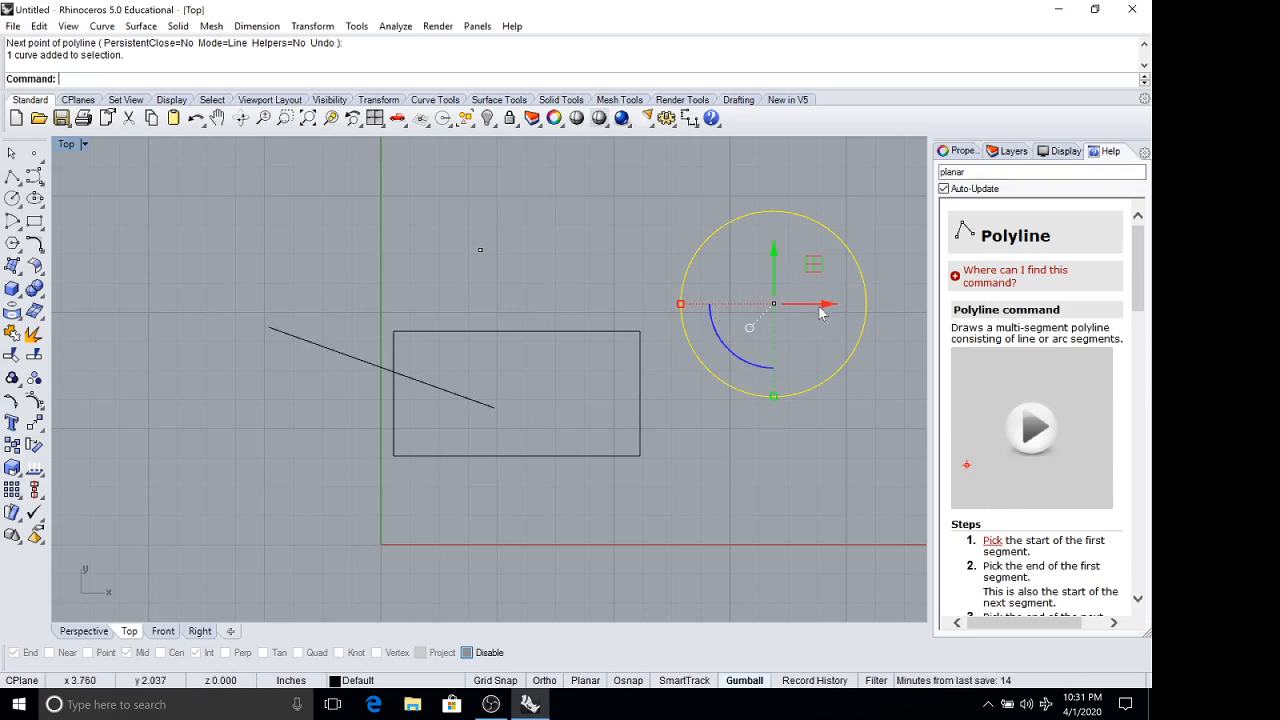
pyautogui.moveTo(829, 308); pyautogui.dragTo(694, 306)
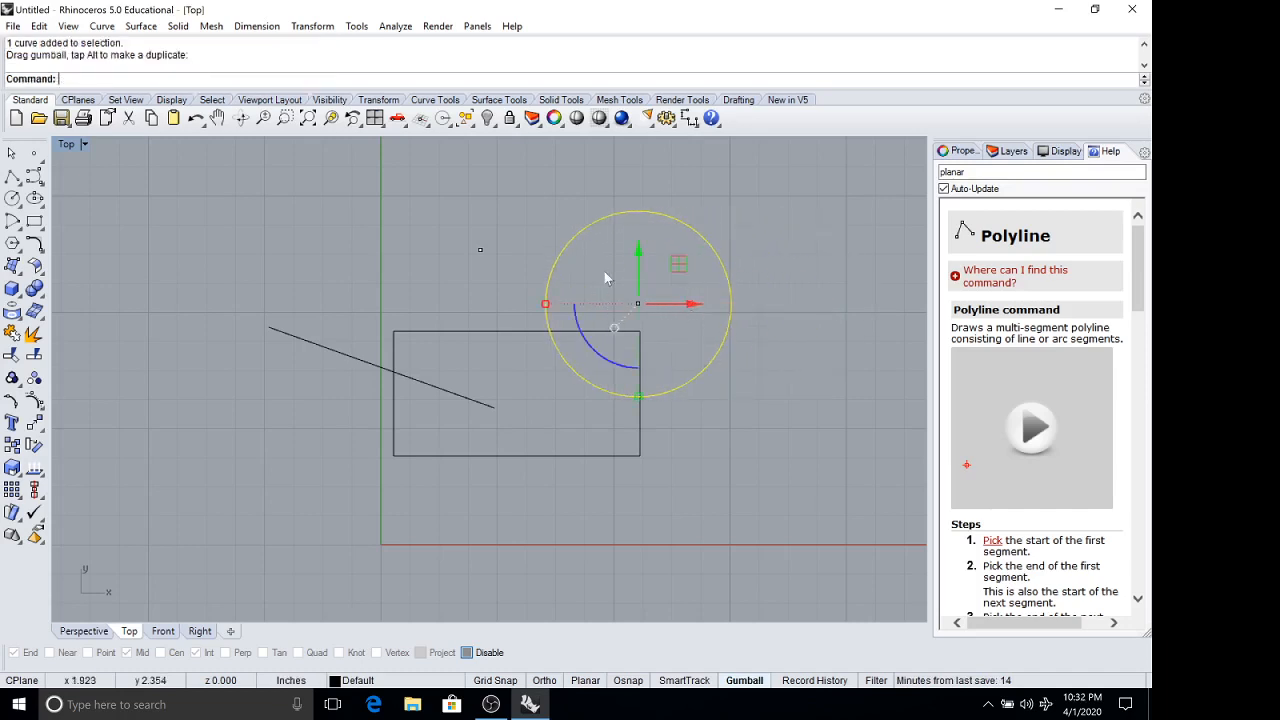
pyautogui.moveTo(638, 252); pyautogui.dragTo(638, 372)
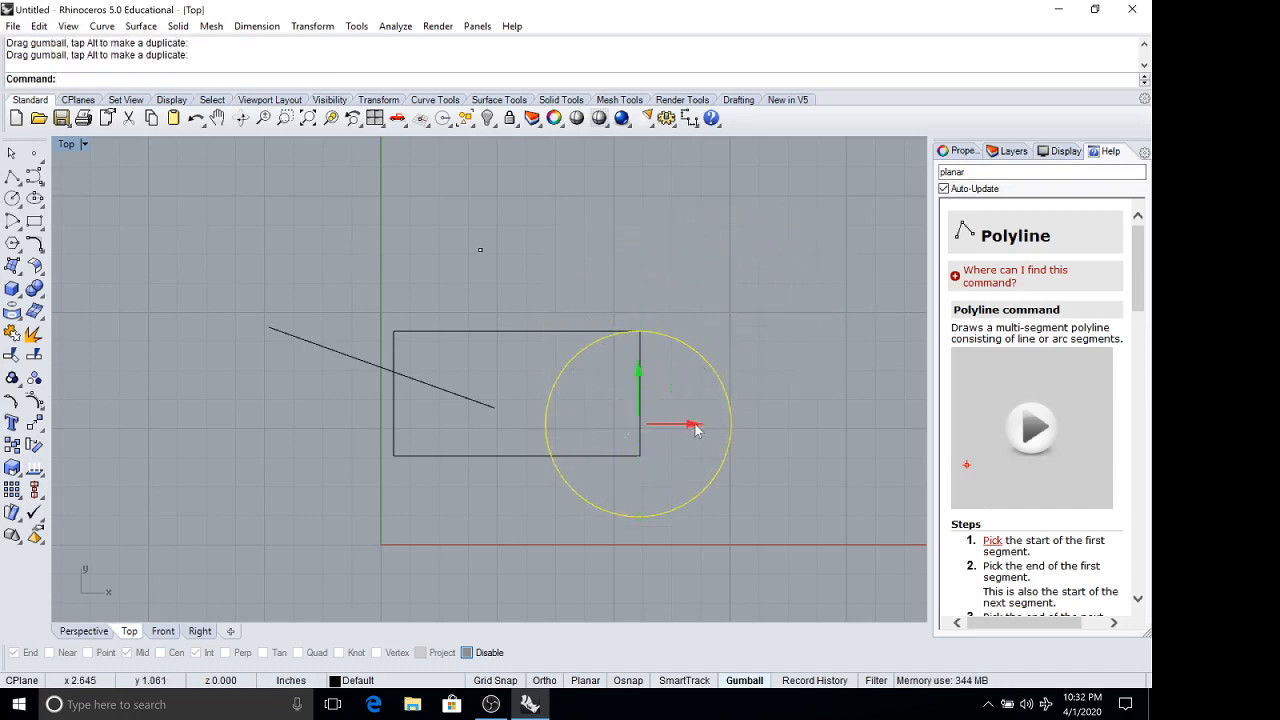
pyautogui.moveTo(686, 423); pyautogui.dragTo(789, 423)
pyautogui.moveTo(739, 376); pyautogui.dragTo(740, 239)
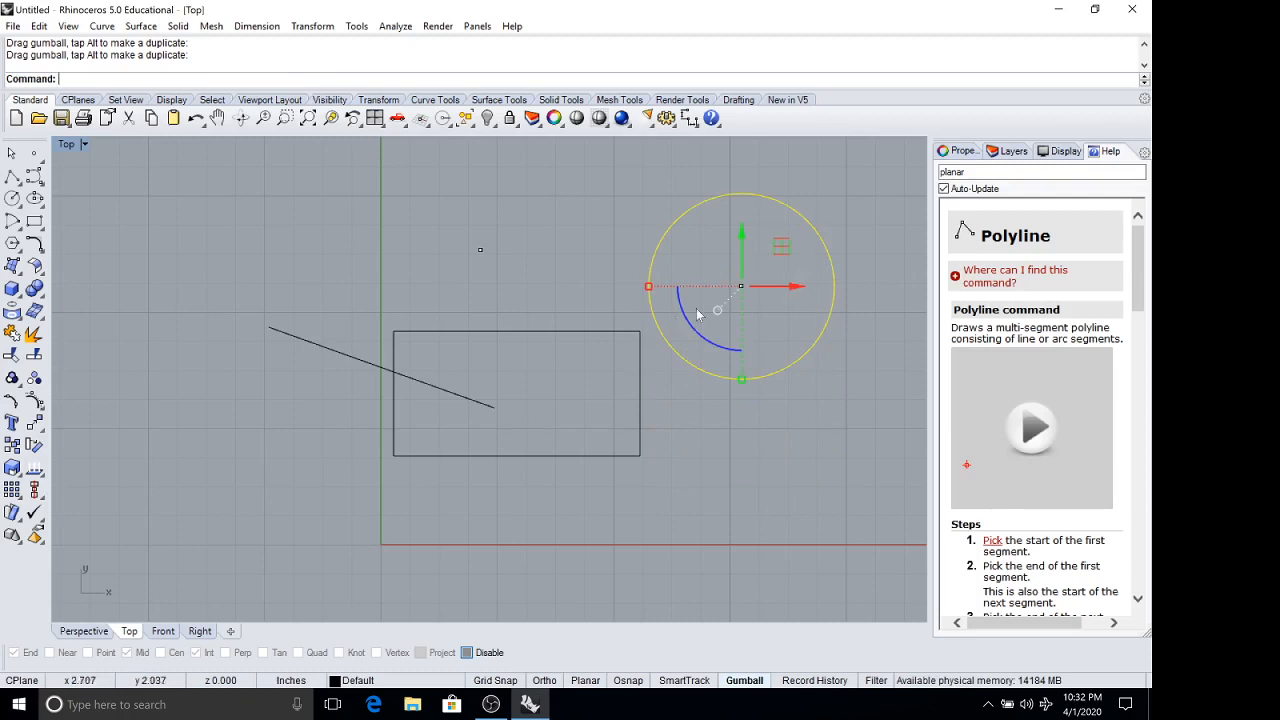
# Move the circle exactly -1 inch along the Y axis with the Gumball.
pyautogui.click(741, 240)
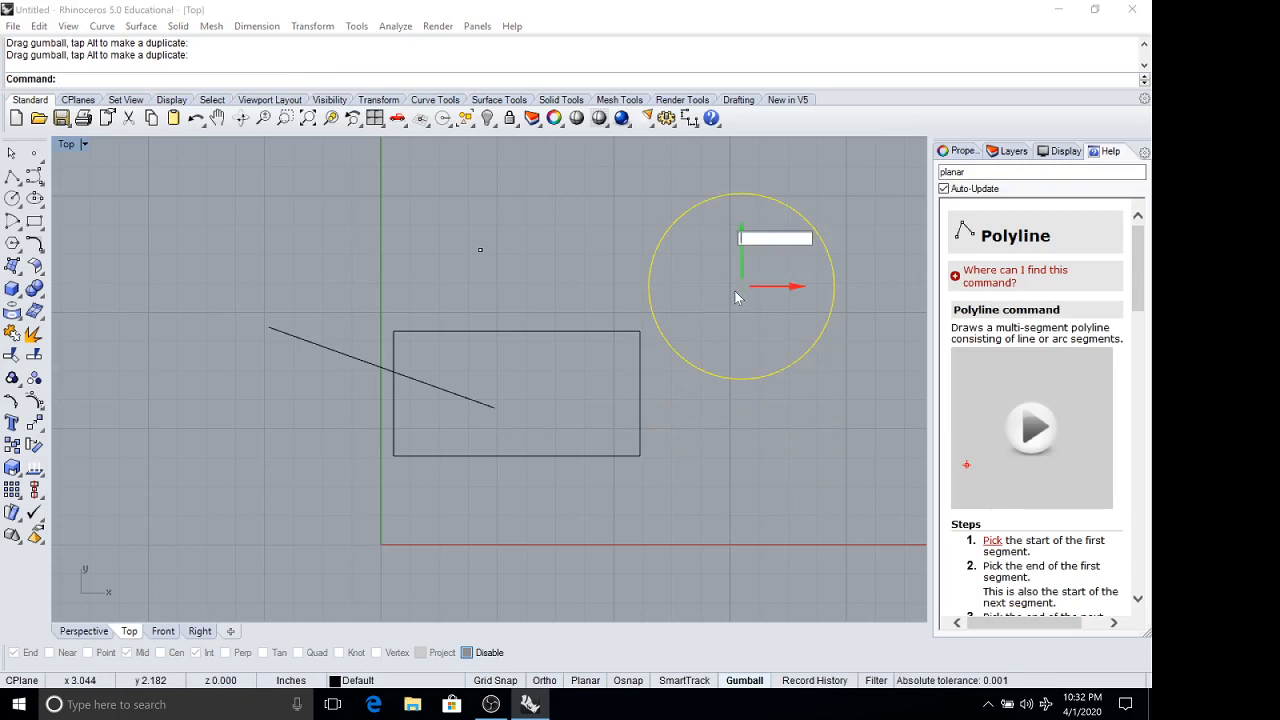
pyautogui.write('-1')
pyautogui.press('Return')
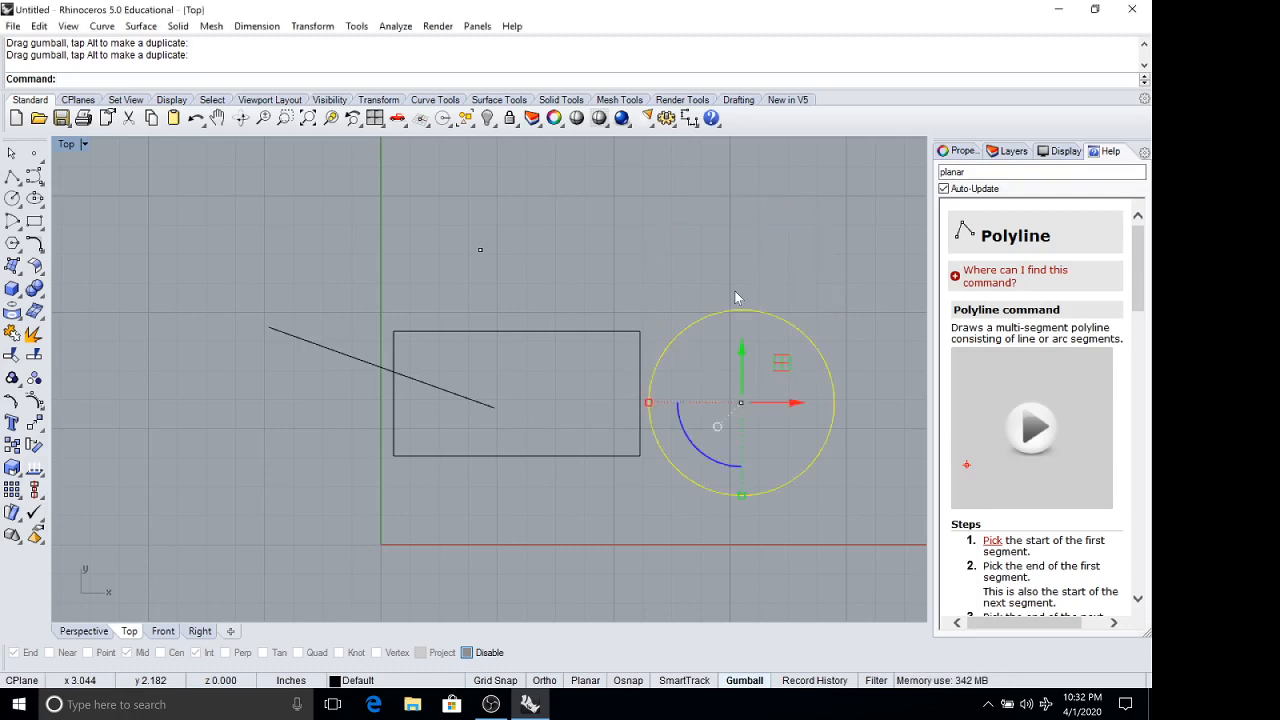
# Rotate the rectangle 15 degrees with the Gumball, turn it freely about 40 degrees clockwise, and deselect it.
pyautogui.click(583, 334)
pyautogui.click(470, 441)
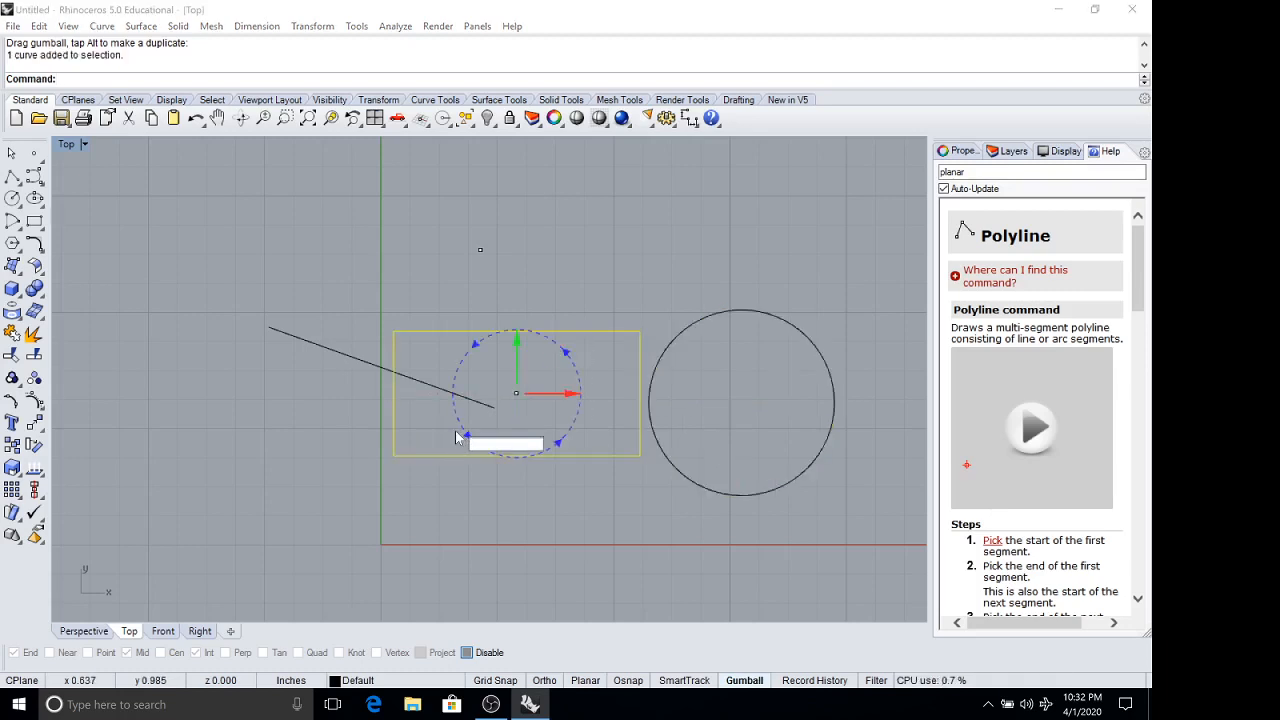
pyautogui.write('15')
pyautogui.press('Return')
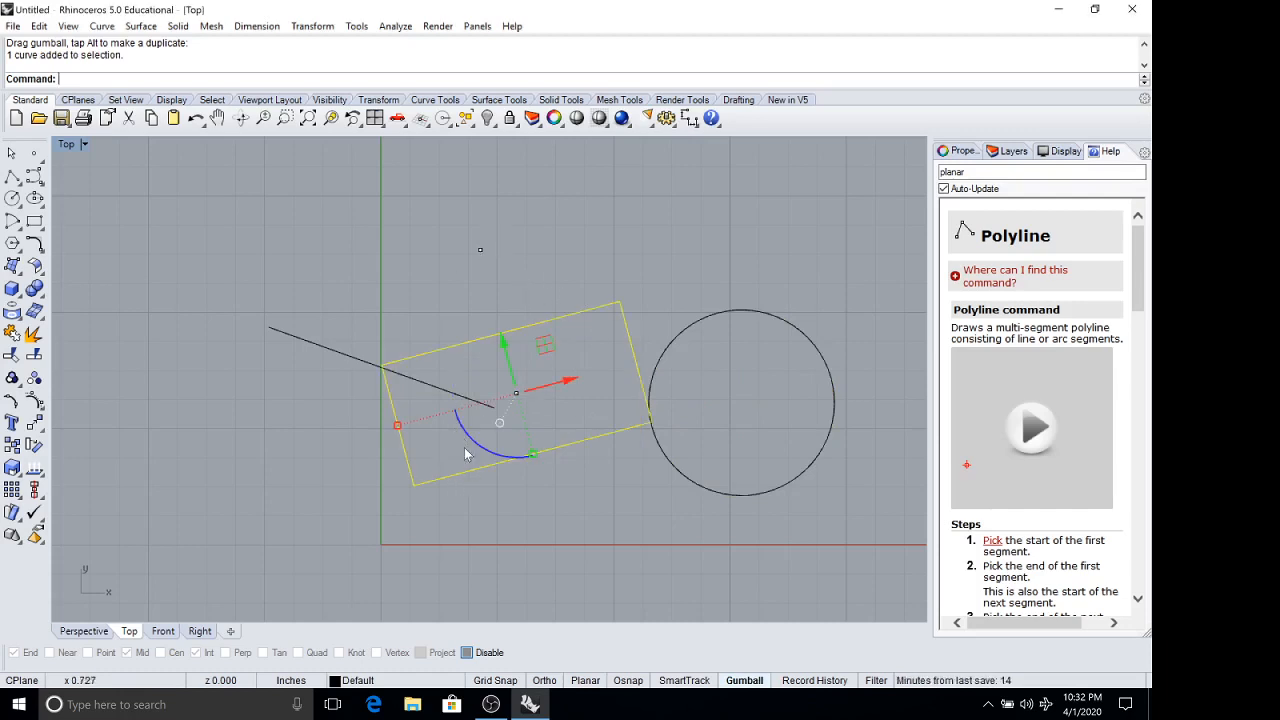
pyautogui.moveTo(482, 451); pyautogui.dragTo(445, 392)
pyautogui.click(595, 252)
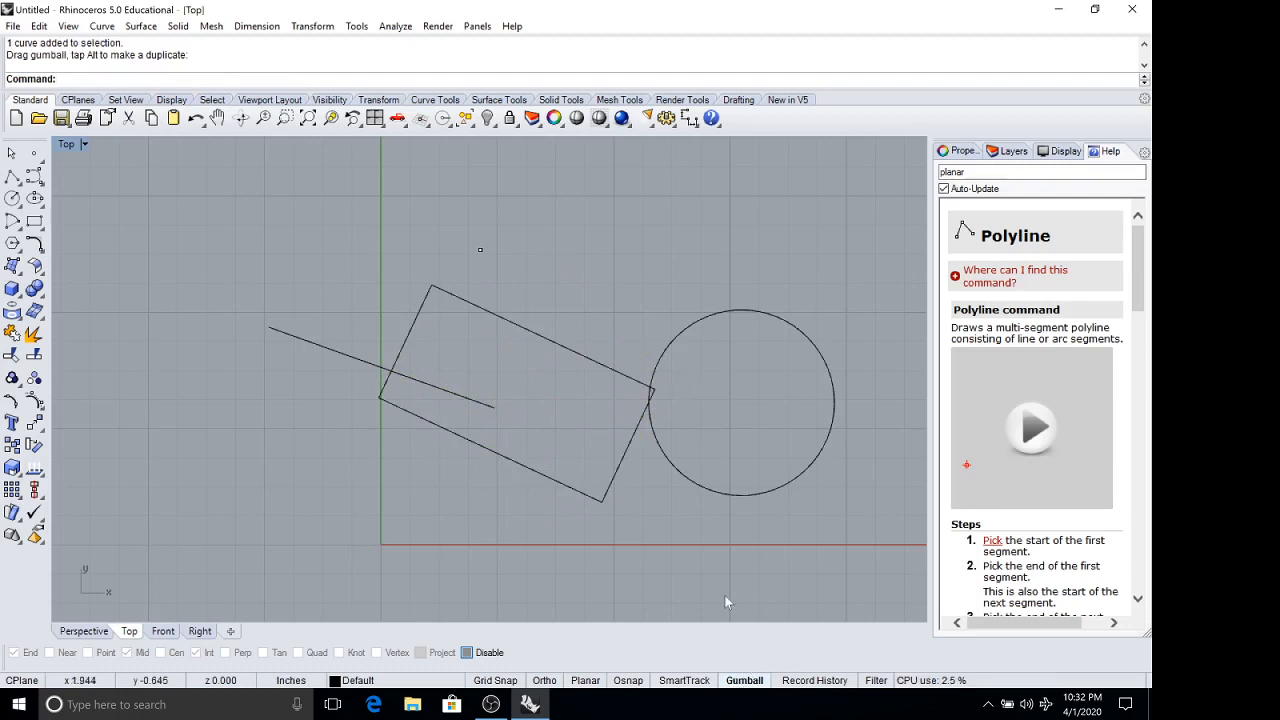
# Select the circle, extend the selection to all objects with a selection window, and clear the selection.
pyautogui.click(652, 428)
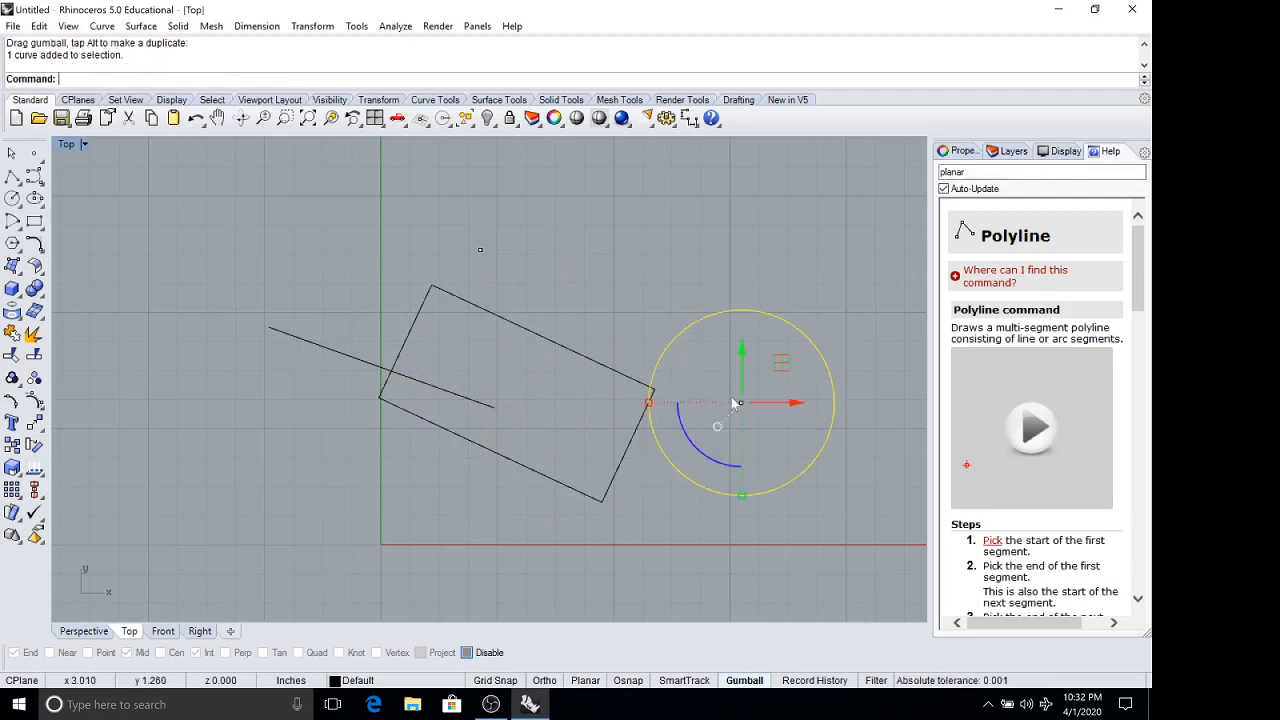
pyautogui.scroll(8, 745, 396)
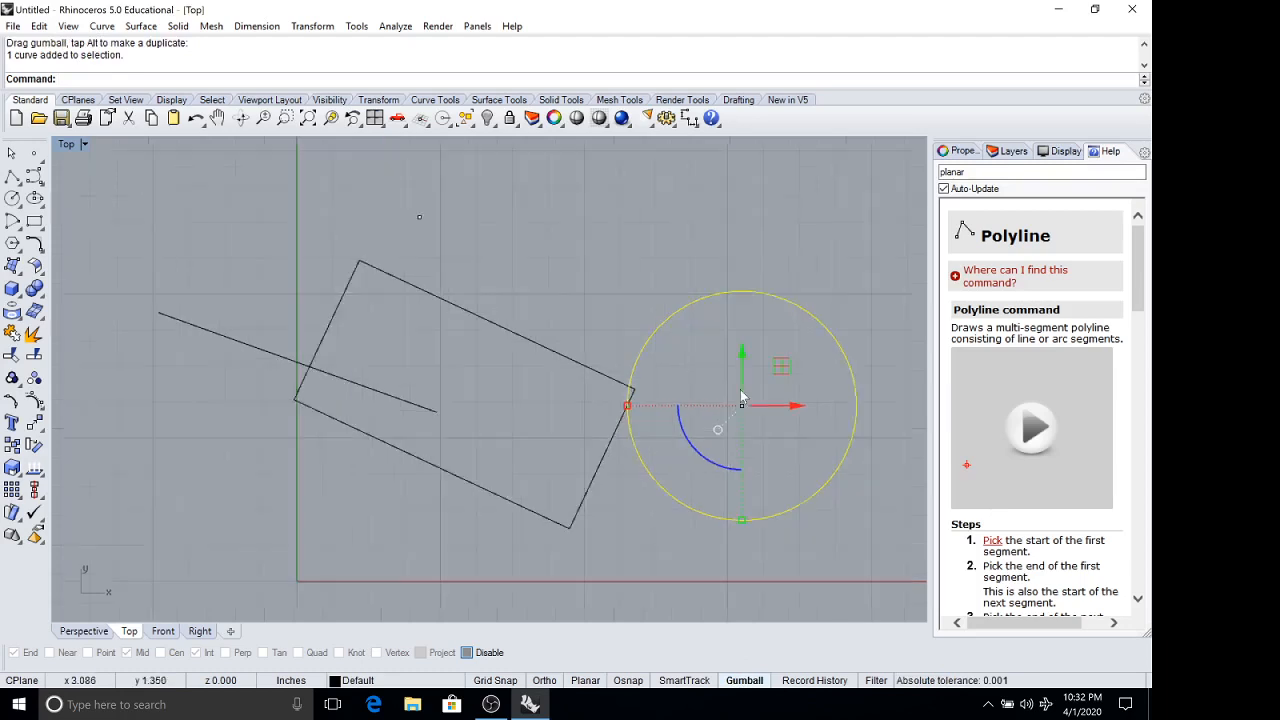
pyautogui.scroll(-8, 751, 421)
pyautogui.moveTo(785, 425); pyautogui.dragTo(697, 404, button='right')
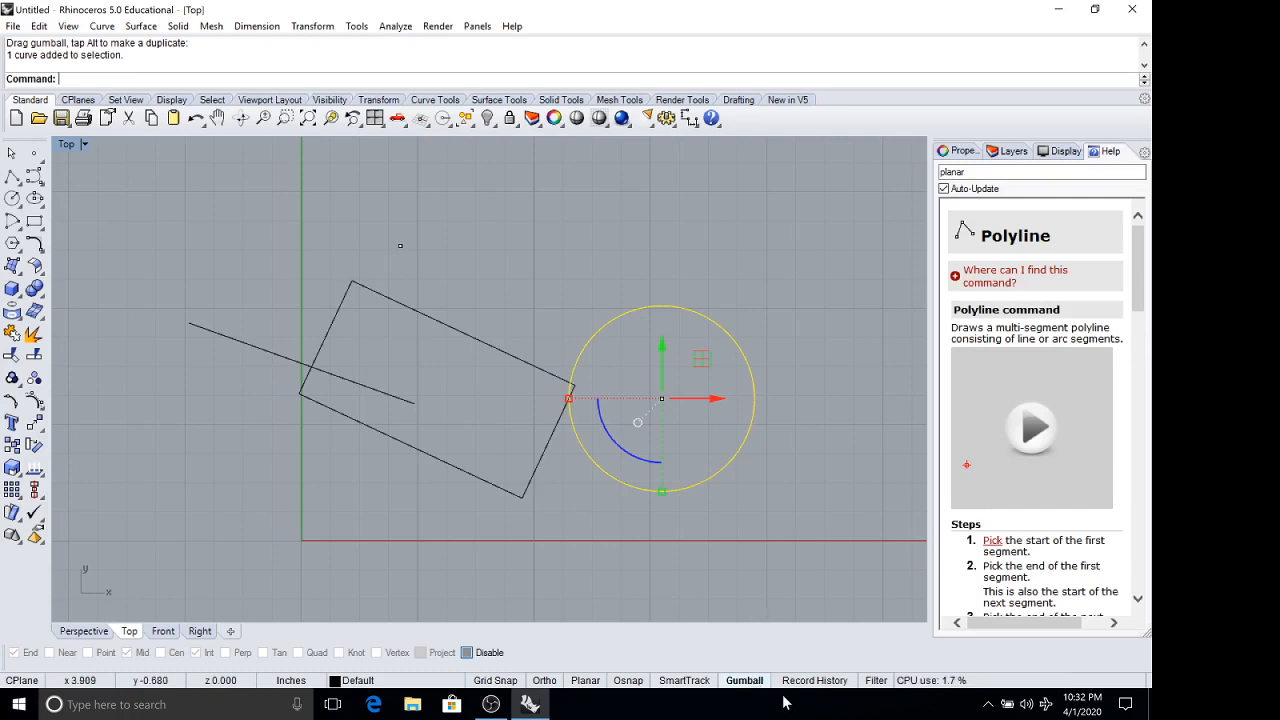
pyautogui.moveTo(840, 545); pyautogui.dragTo(293, 401)
pyautogui.moveTo(133, 251); pyautogui.dragTo(134, 245)
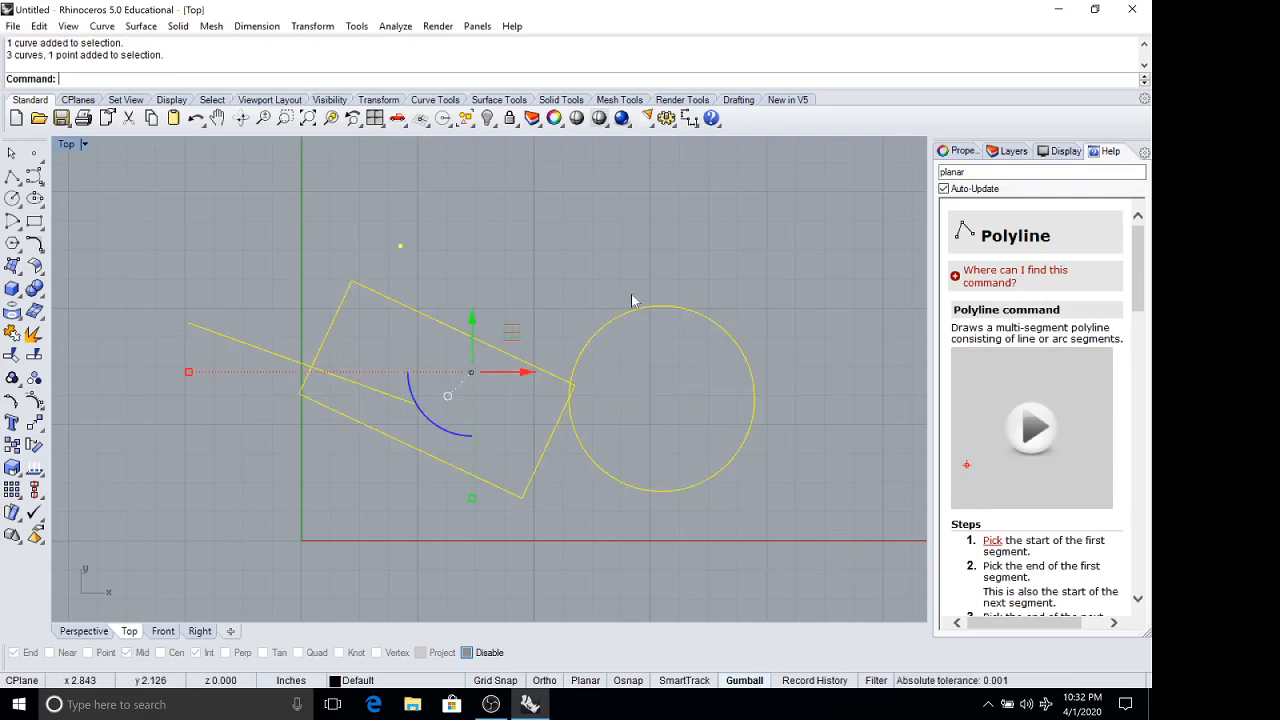
pyautogui.press('Escape')
# Display the Top viewport's properties and the circle's object properties.
pyautogui.click(962, 151)
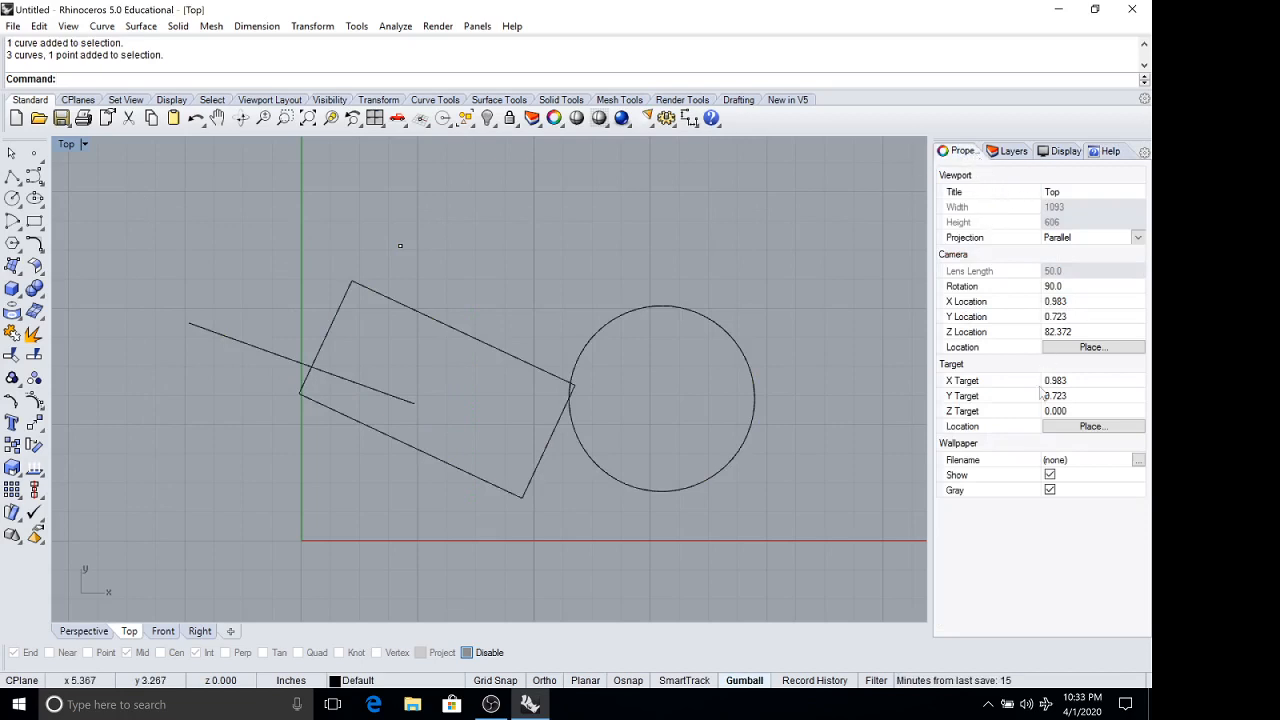
pyautogui.click(648, 311)
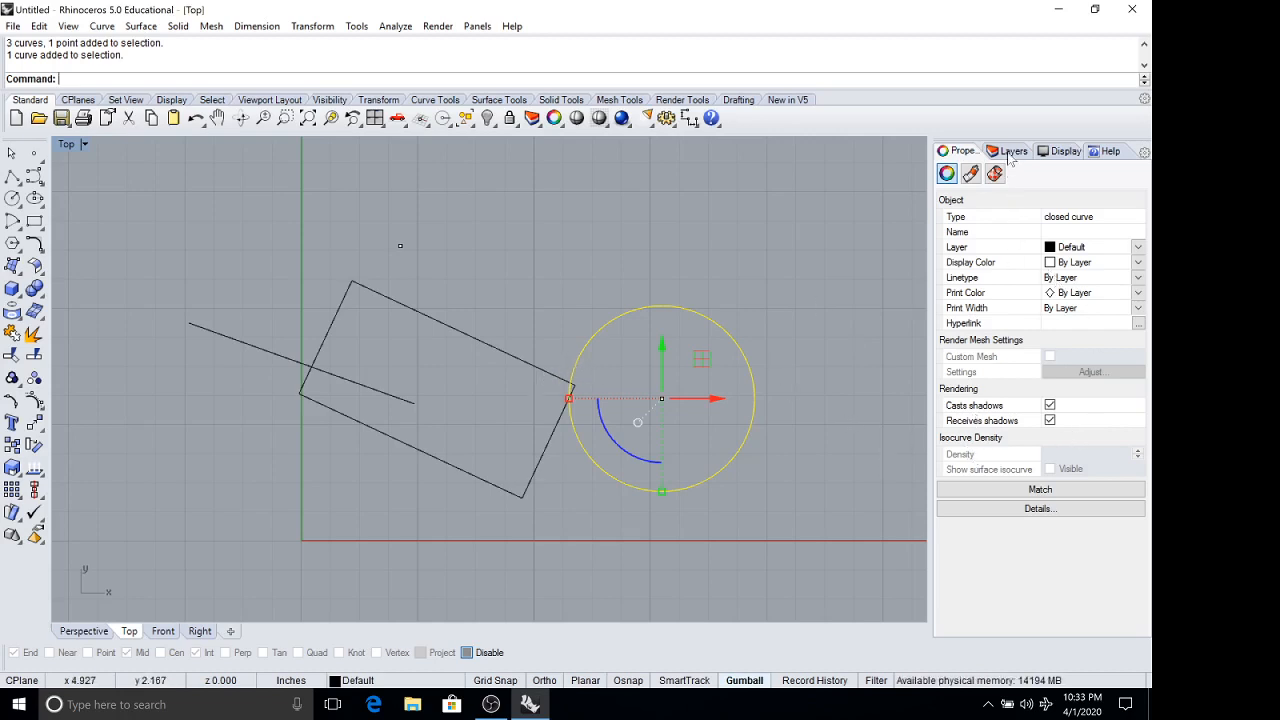
# Select the rectangle, display the model's layer list, and clear the selection.
pyautogui.click(537, 369)
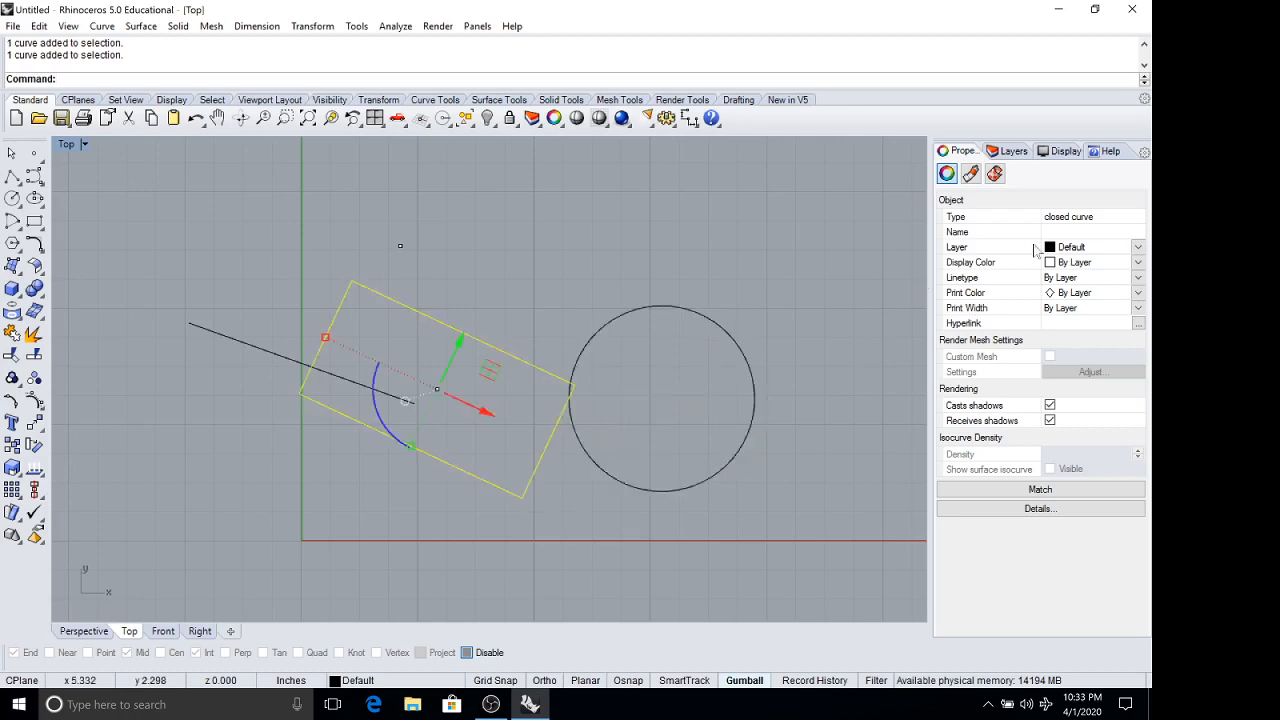
pyautogui.click(1014, 154)
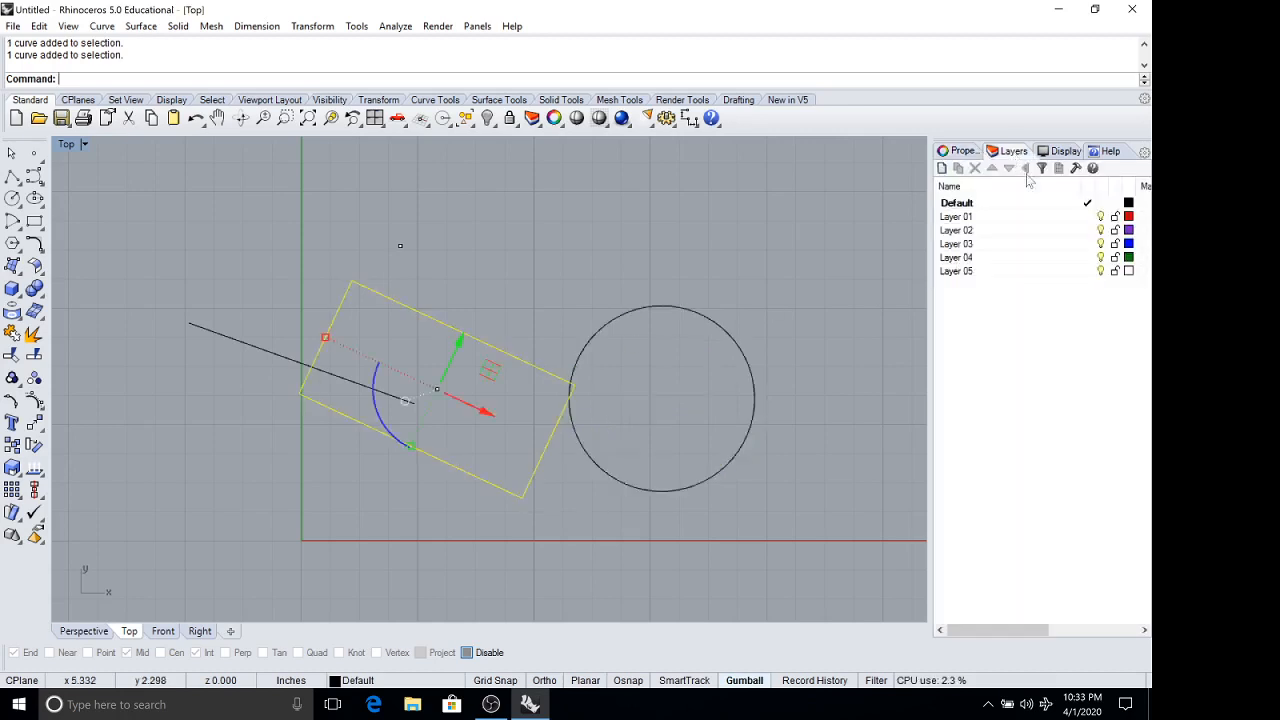
pyautogui.click(586, 267)
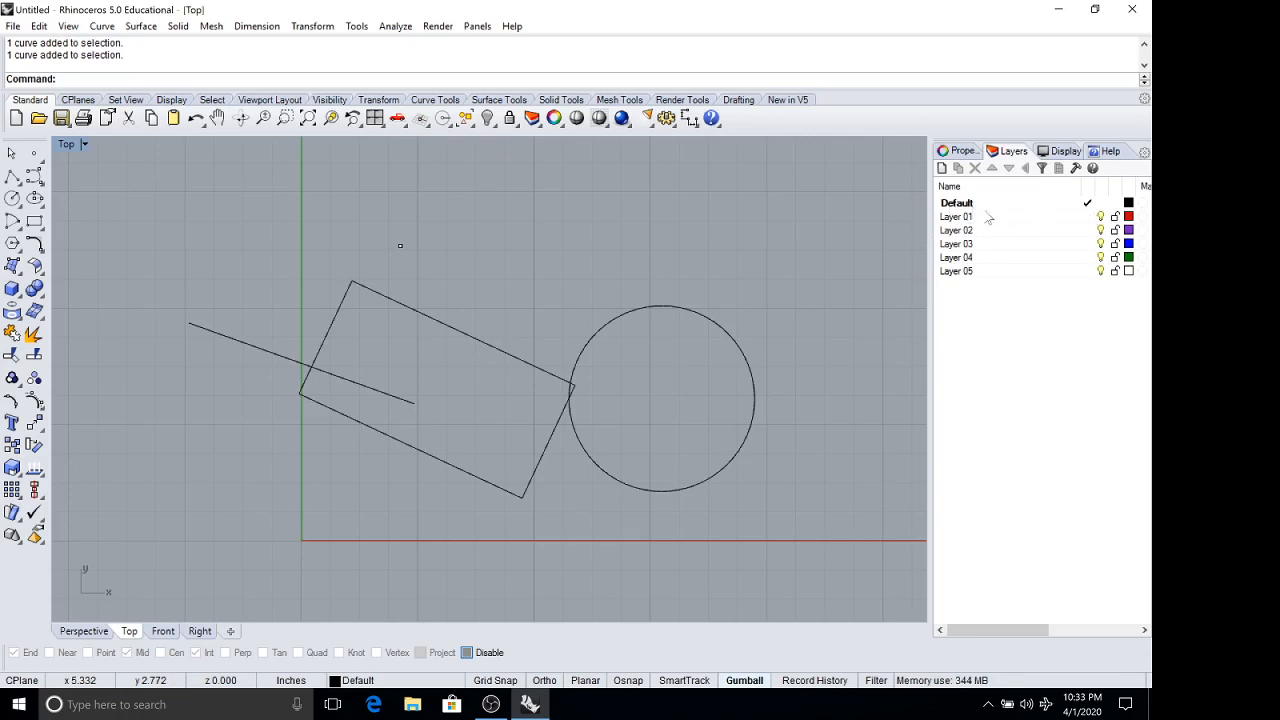
pyautogui.moveTo(721, 286)
pyautogui.mouseDown(button='right')
pyautogui.moveTo(715, 306)
pyautogui.moveTo(723, 297)
pyautogui.mouseUp(button='right')
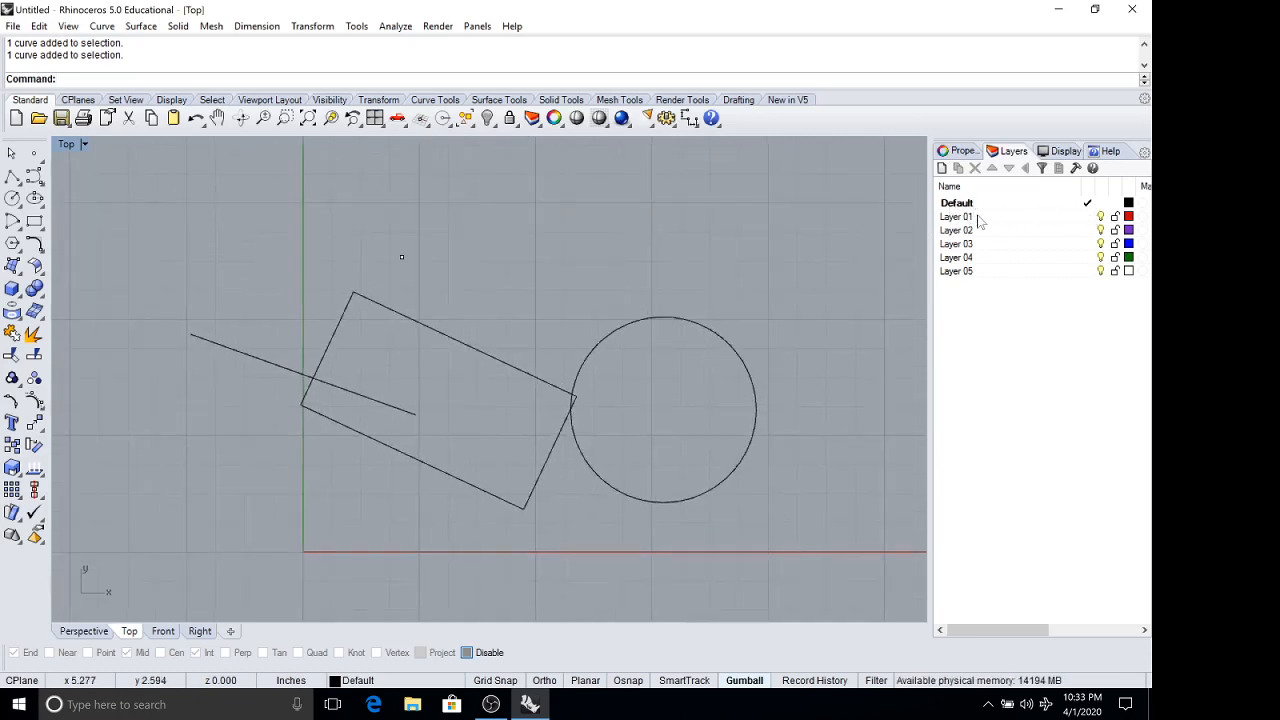
# Make Layer 01 the current layer and rename it "slush".
pyautogui.doubleClick(1050, 218)
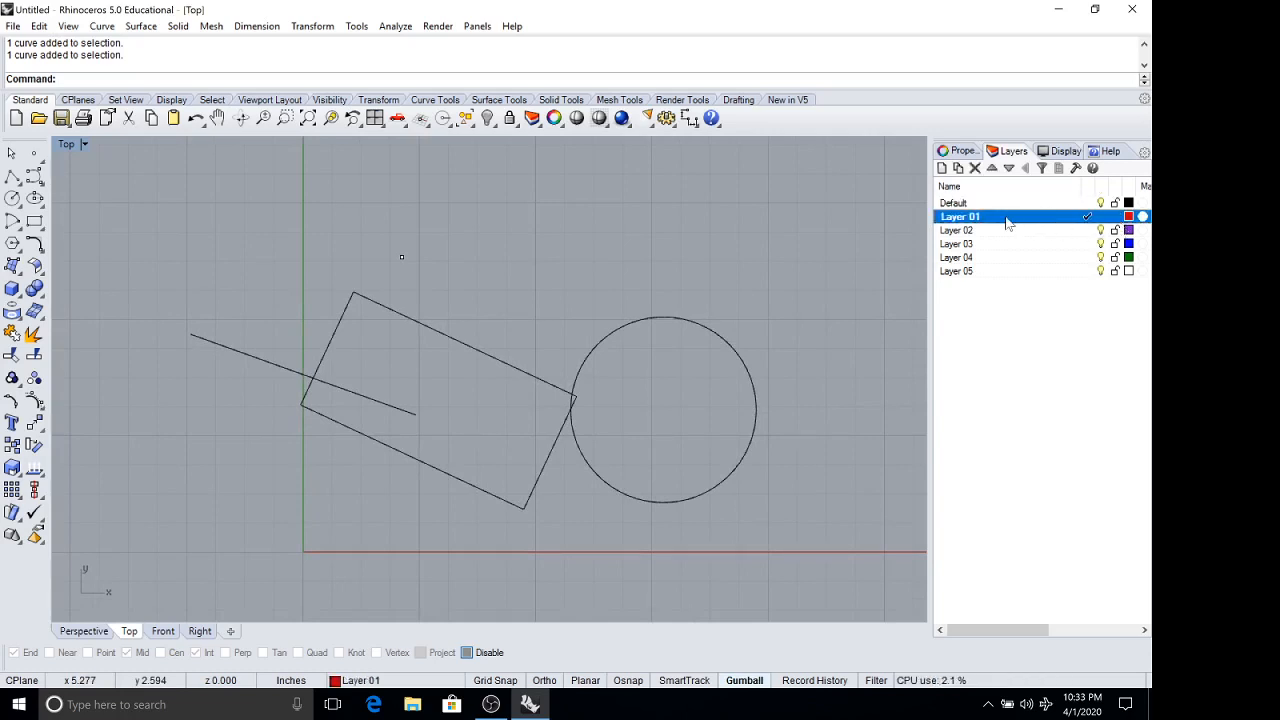
pyautogui.click(950, 218)
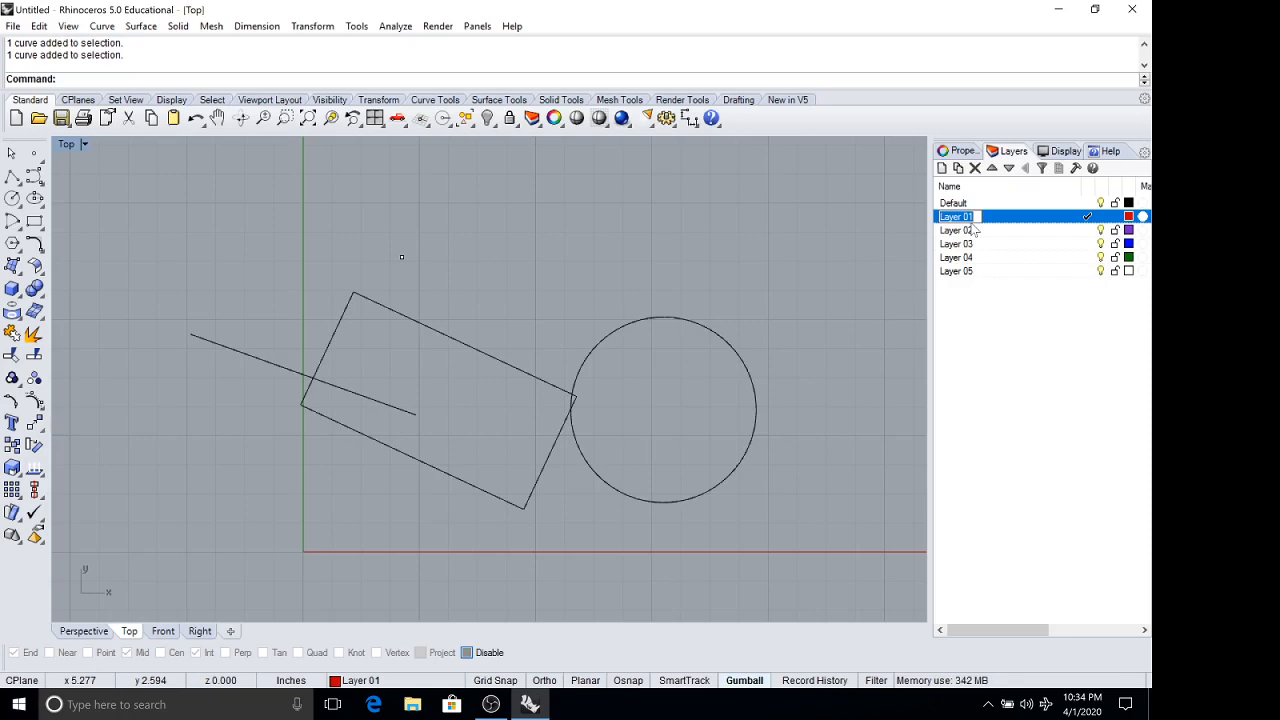
pyautogui.write('slush')
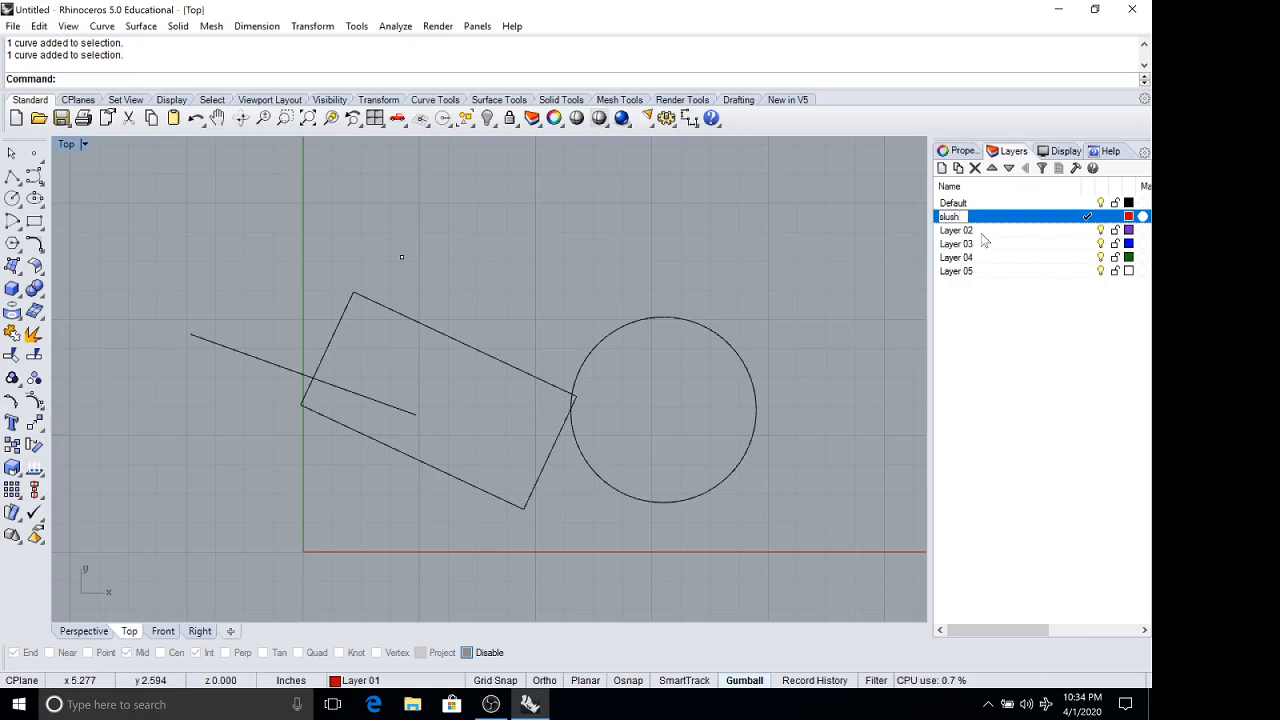
pyautogui.click(984, 236)
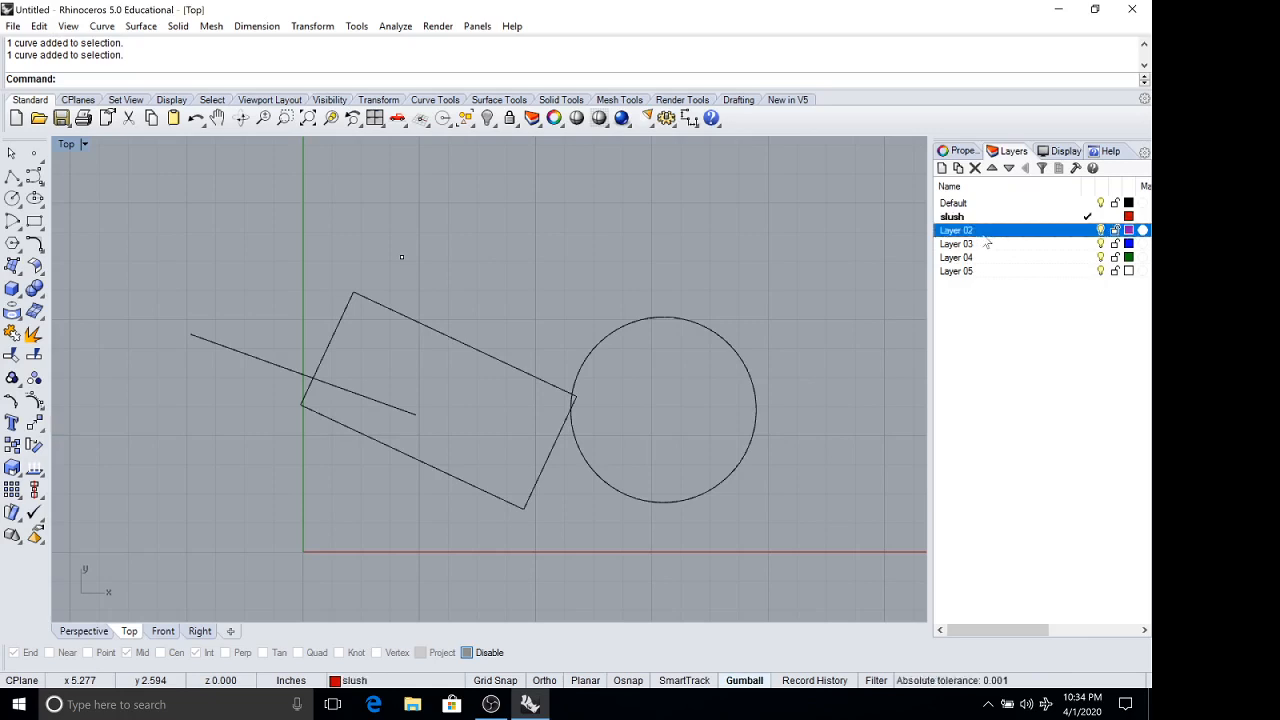
pyautogui.click(1056, 217)
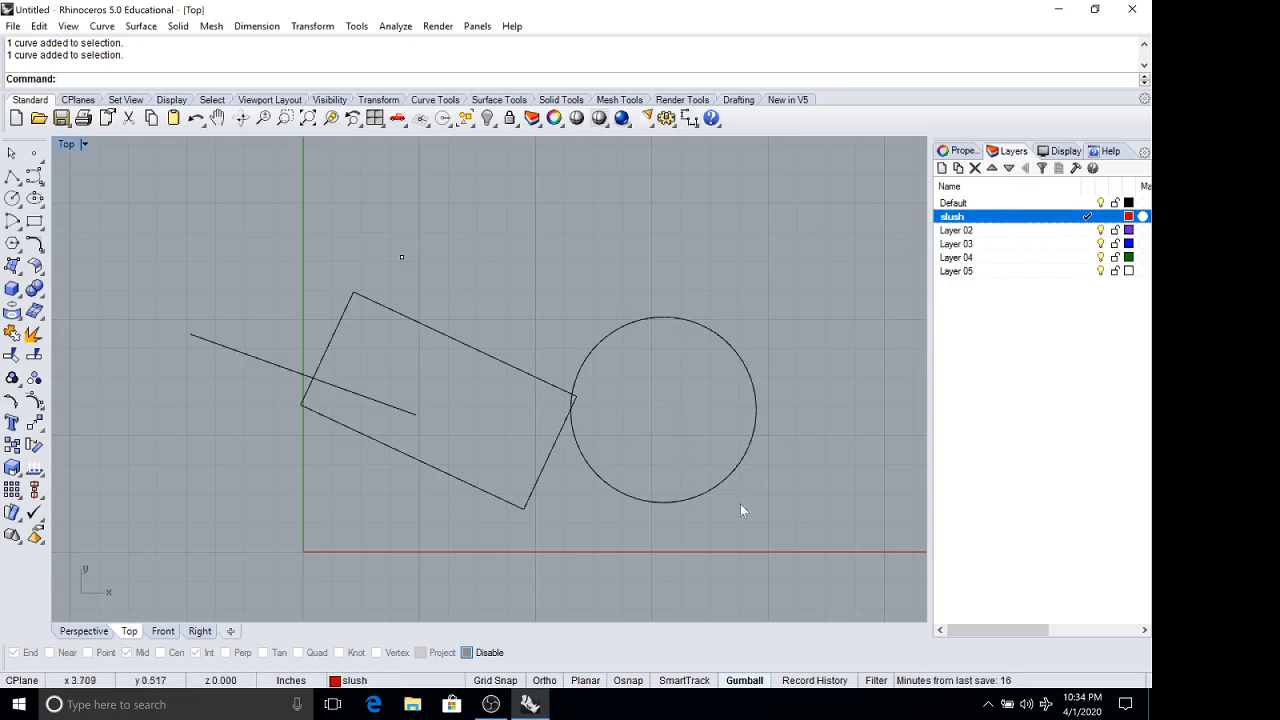
# Move all four objects to the slush layer and clear the selection.
pyautogui.moveTo(605, 490); pyautogui.dragTo(174, 217)
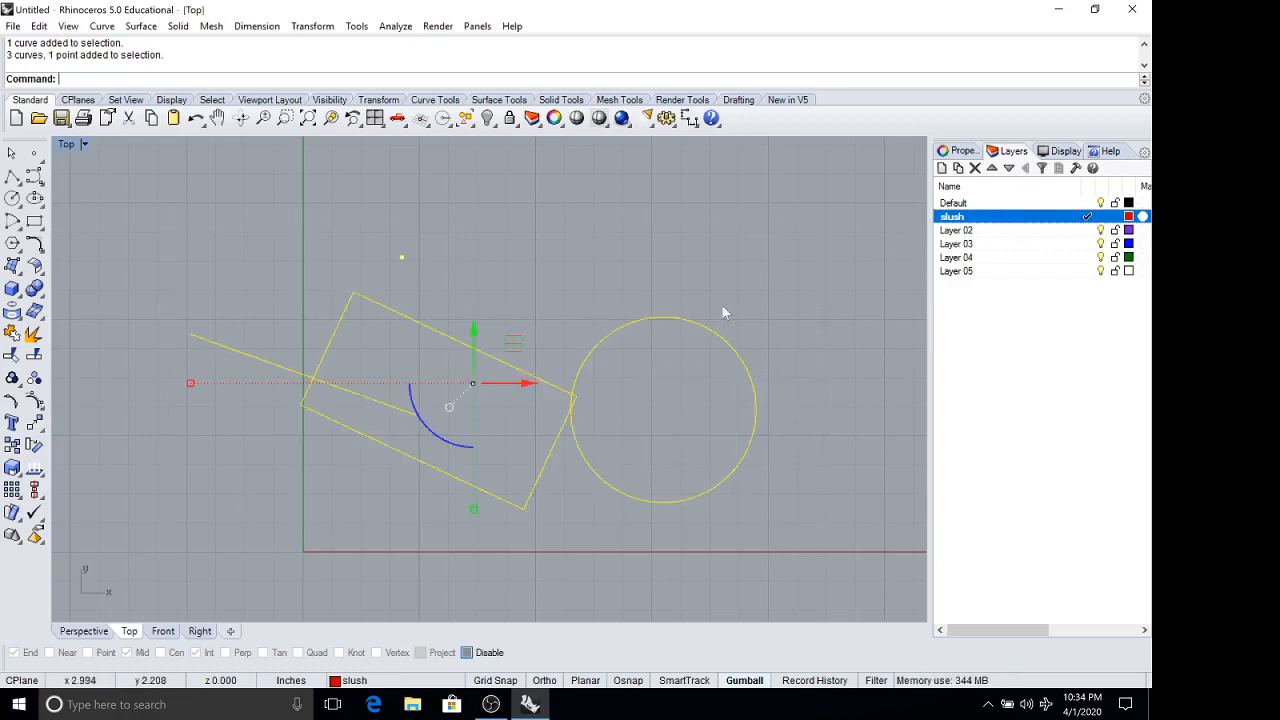
pyautogui.rightClick(1043, 222)
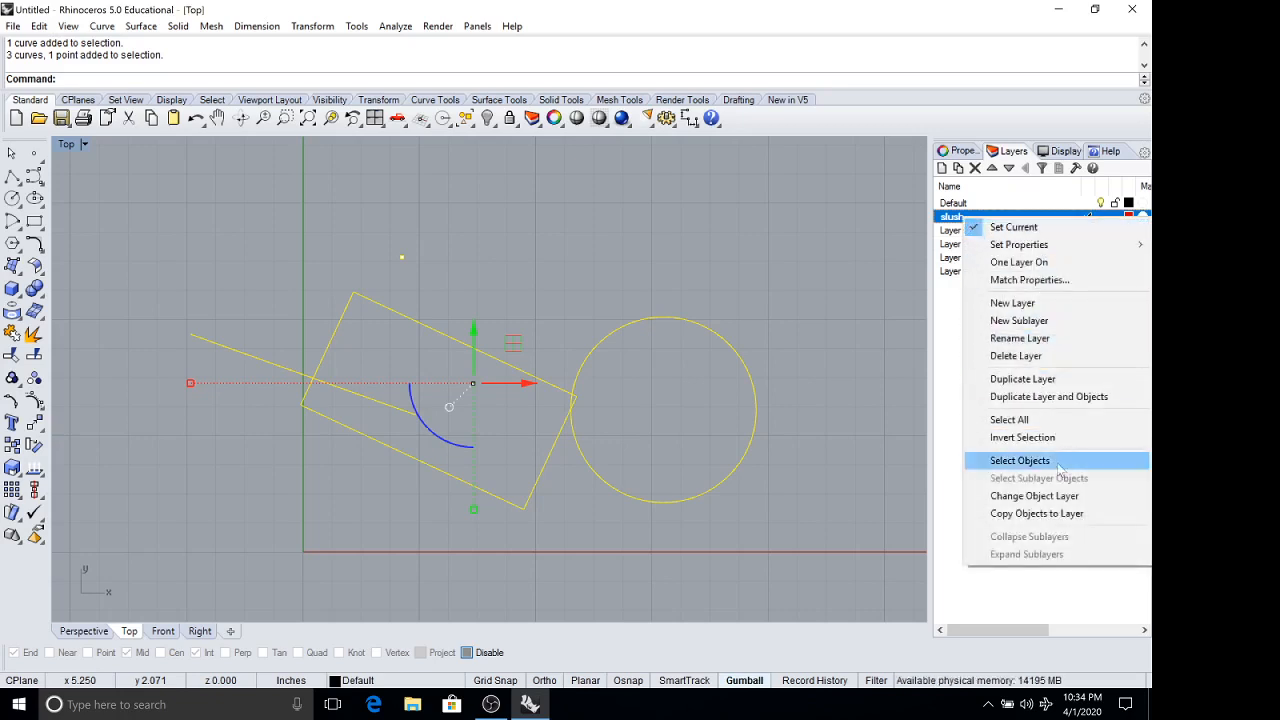
pyautogui.click(1047, 499)
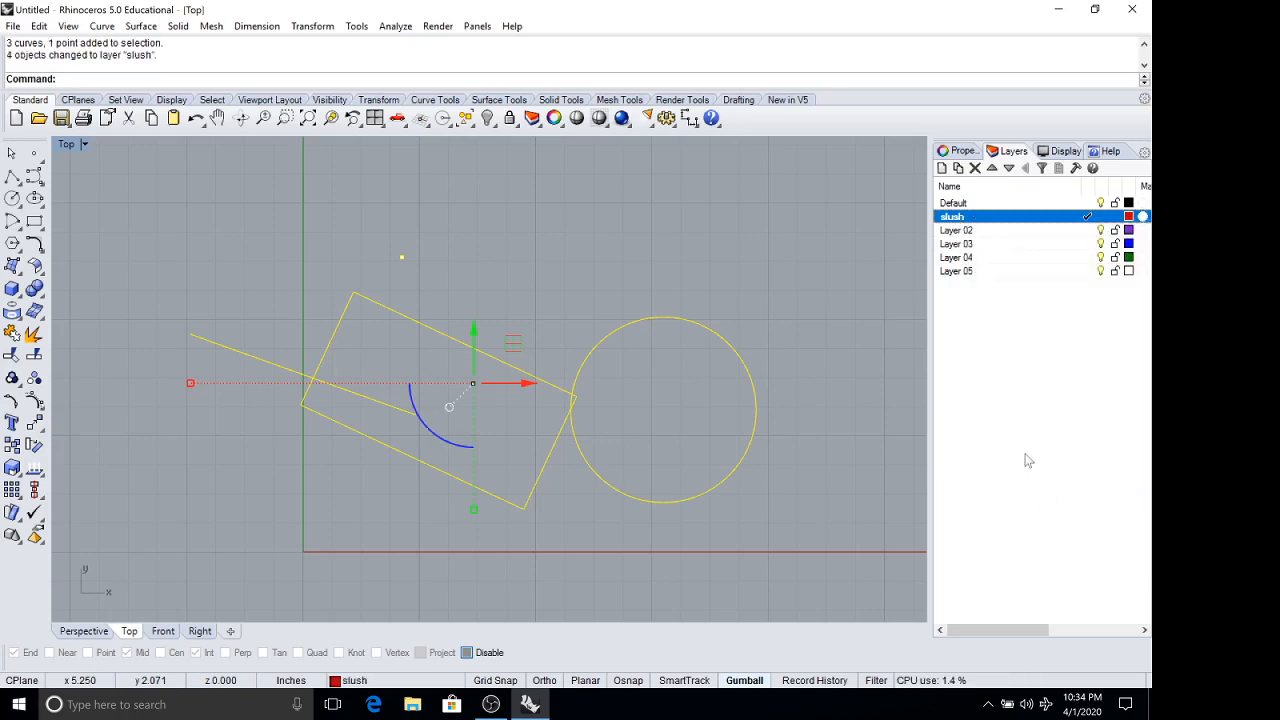
pyautogui.press('Escape')
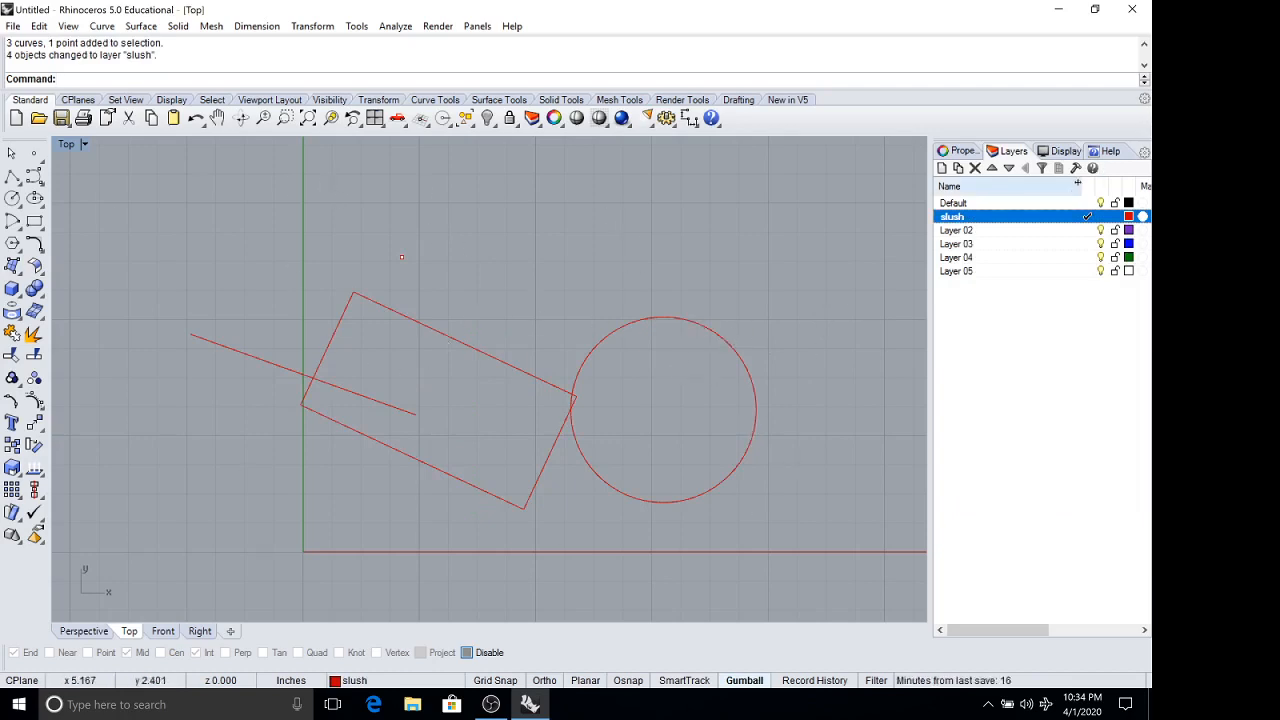
# Make Default the current layer and turn the slush layer's visibility off and back on.
pyautogui.doubleClick(1050, 204)
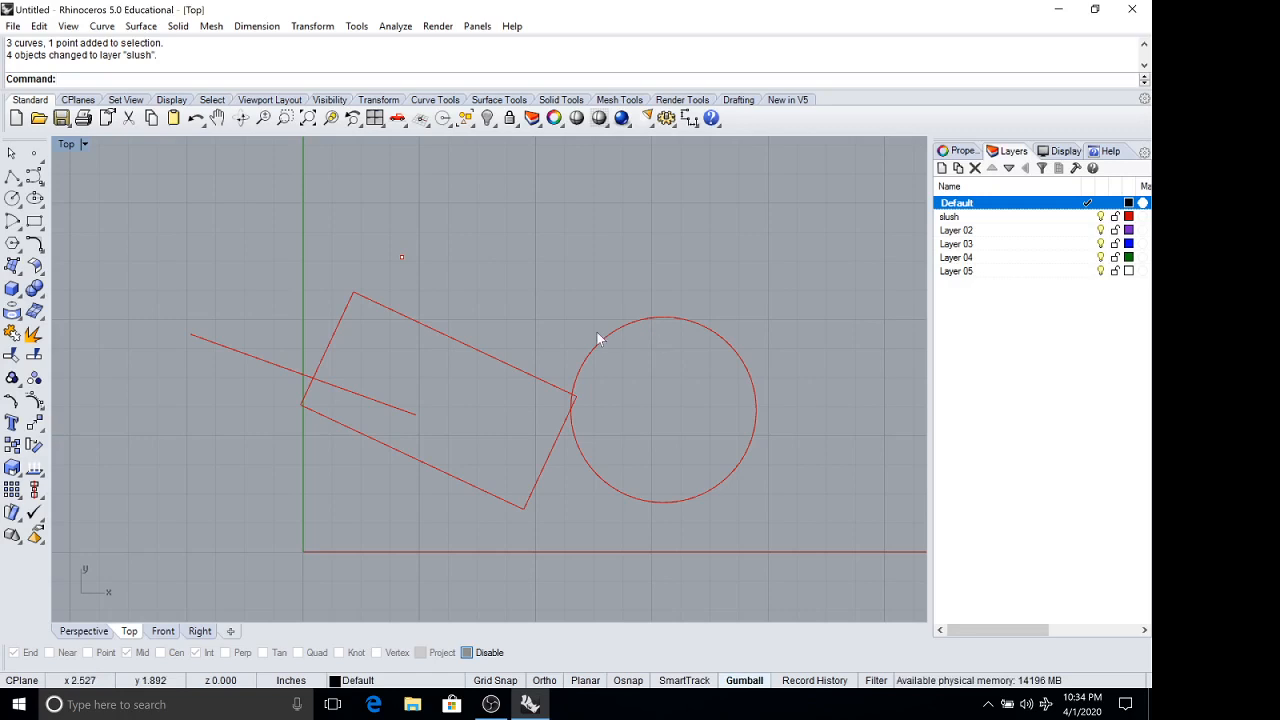
pyautogui.click(1101, 217)
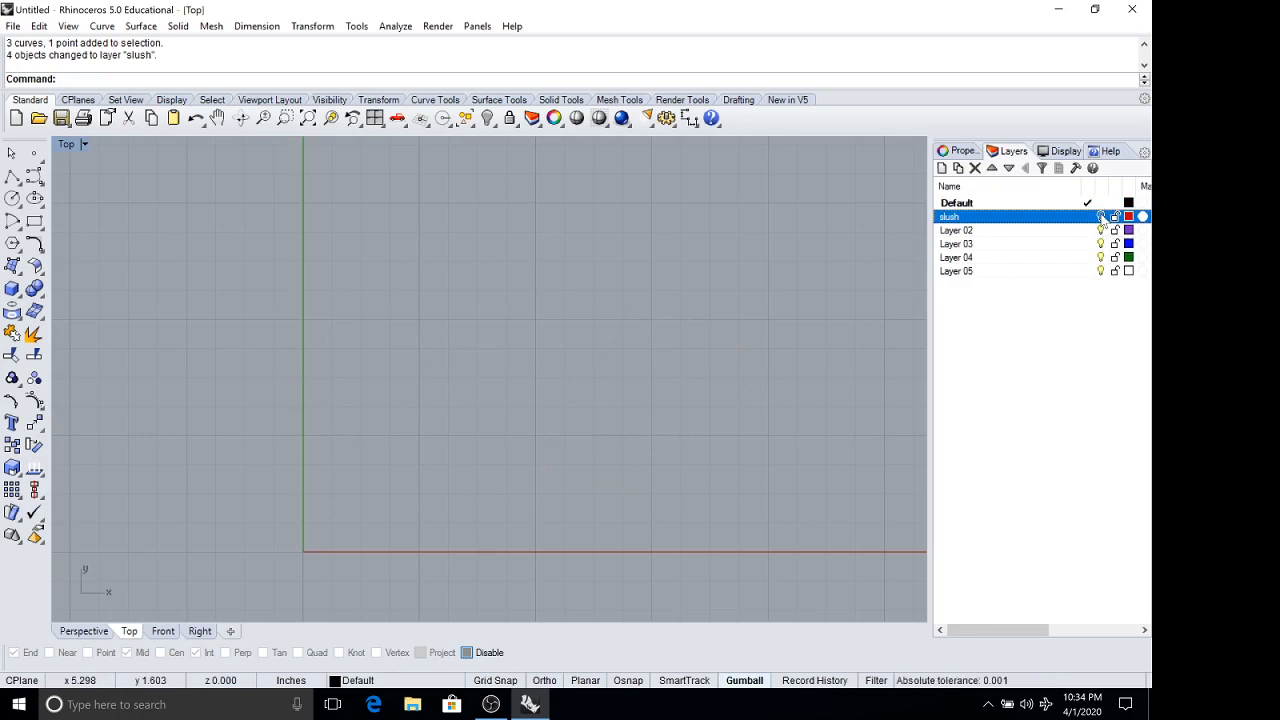
pyautogui.click(1101, 217)
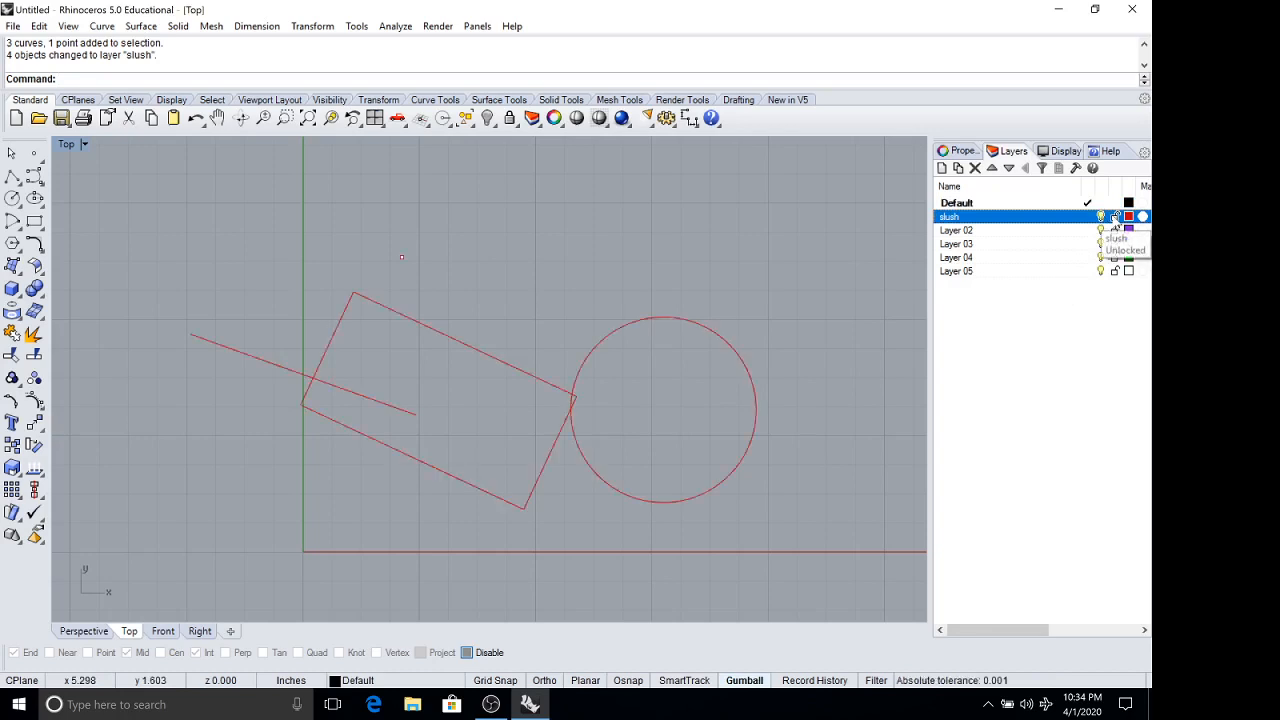
# Lock the slush layer and enable object snaps during a trial polyline command, leaving it without drawing anything.
pyautogui.click(1116, 217)
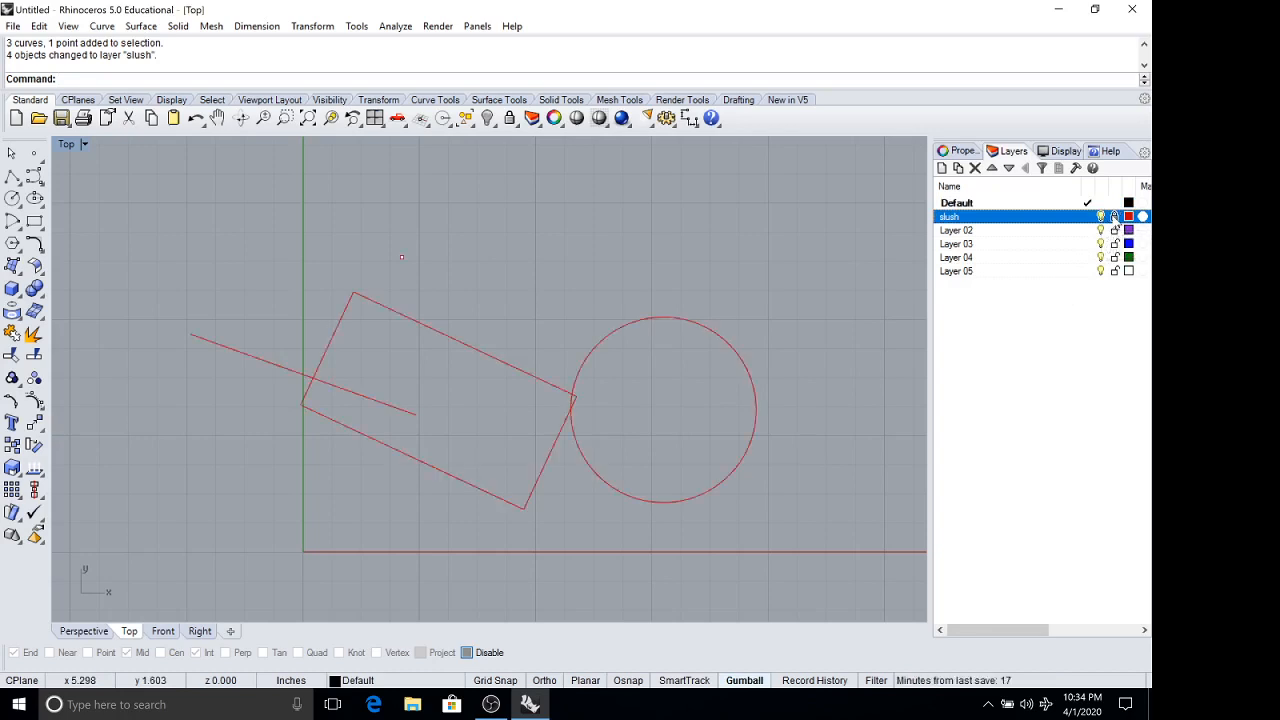
pyautogui.click(19, 183)
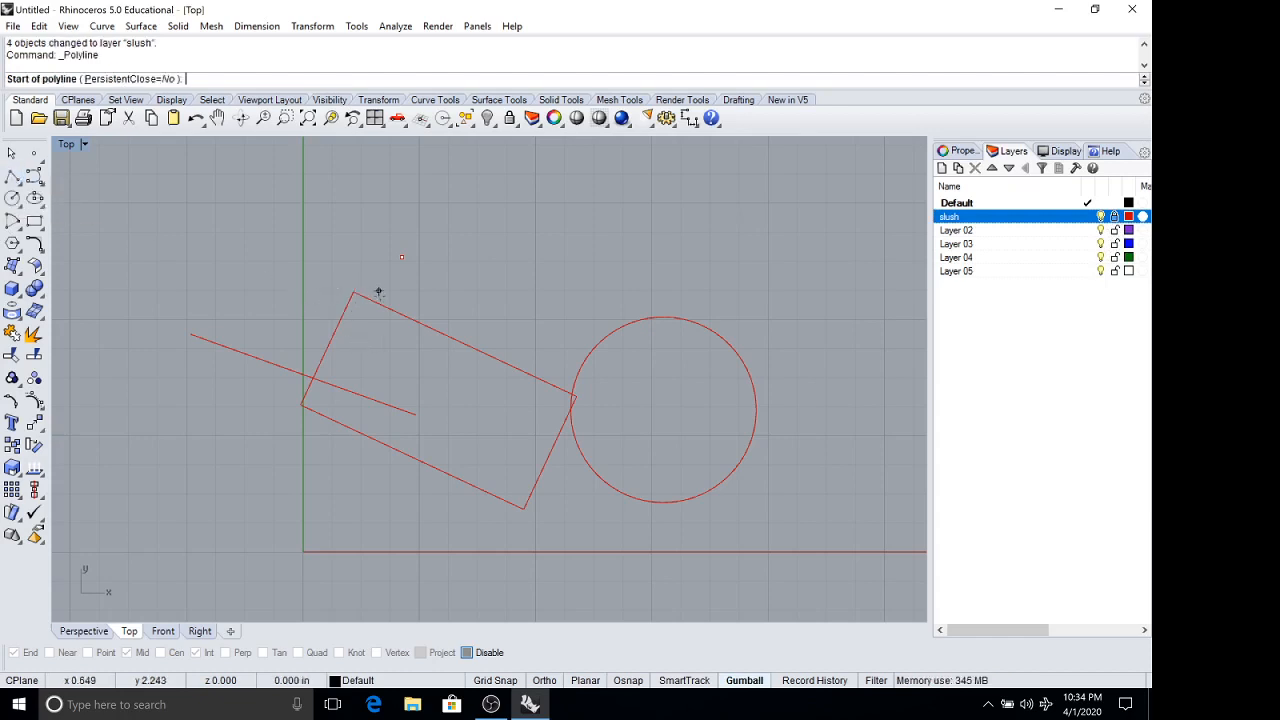
pyautogui.click(628, 680)
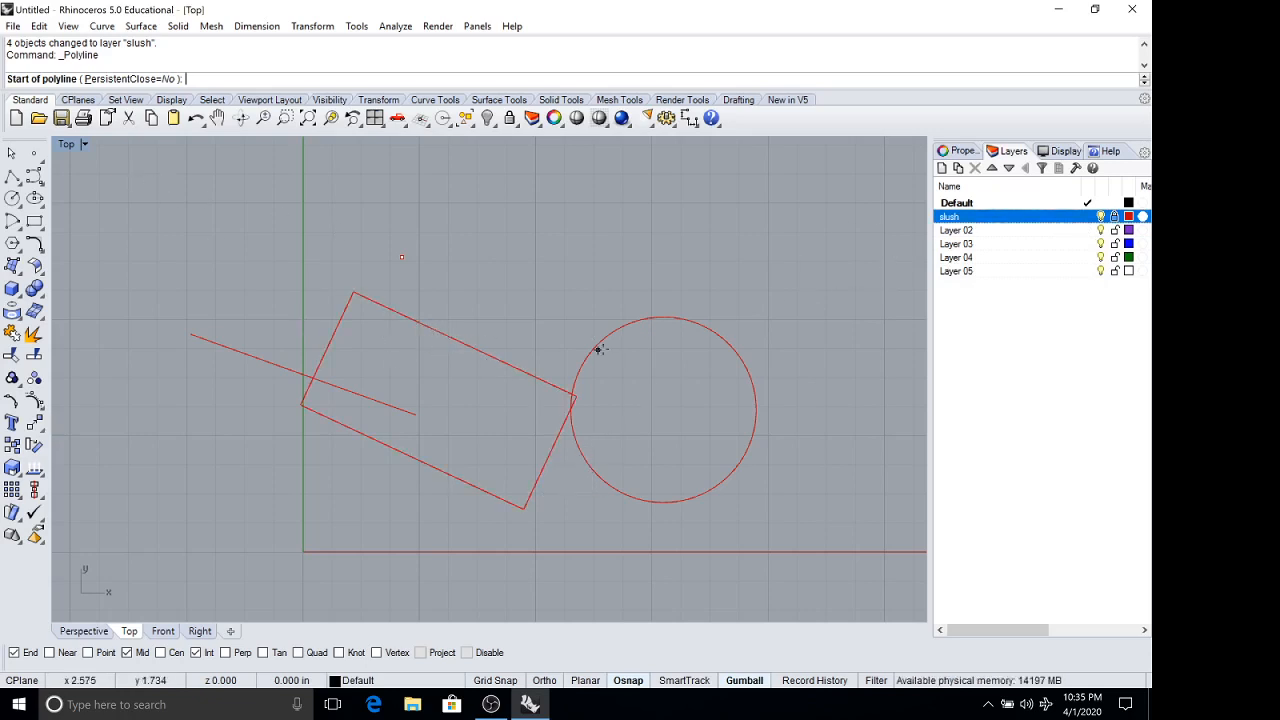
pyautogui.press('Escape')
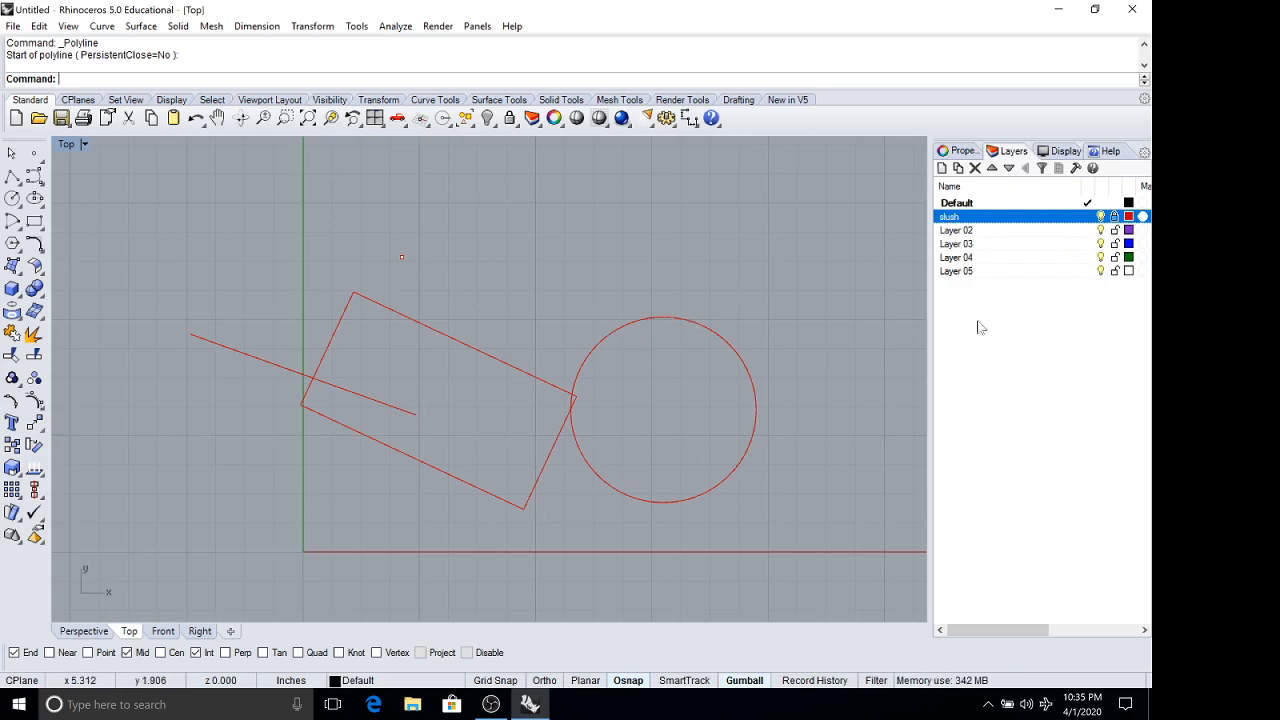
# Hide the circle with the Hide command and bring it back with Show.
pyautogui.click(668, 317)
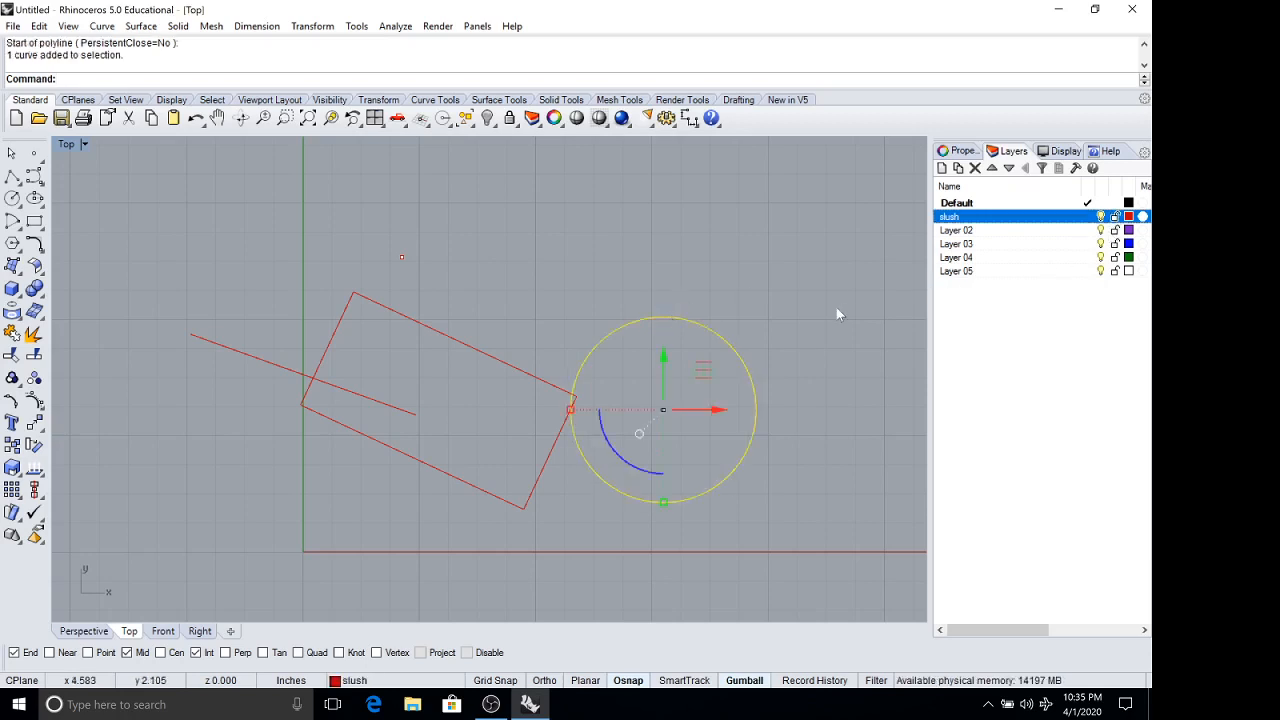
pyautogui.write('H')
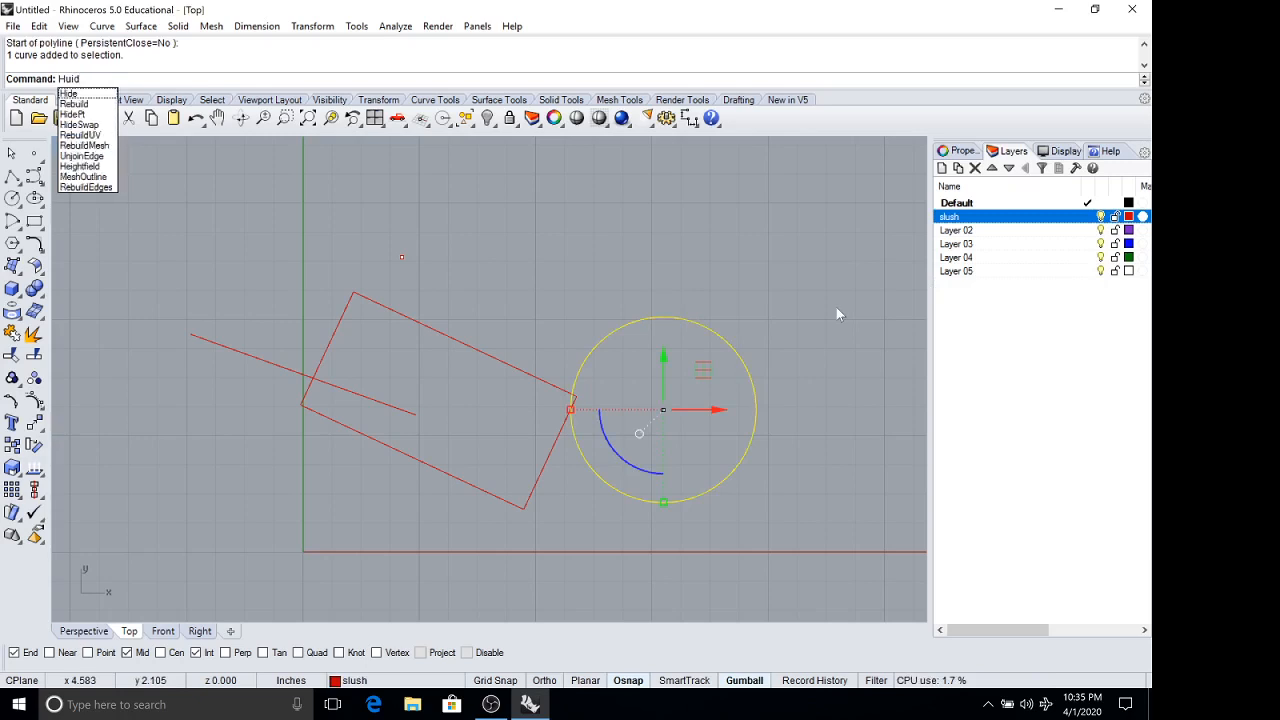
pyautogui.write('ide')
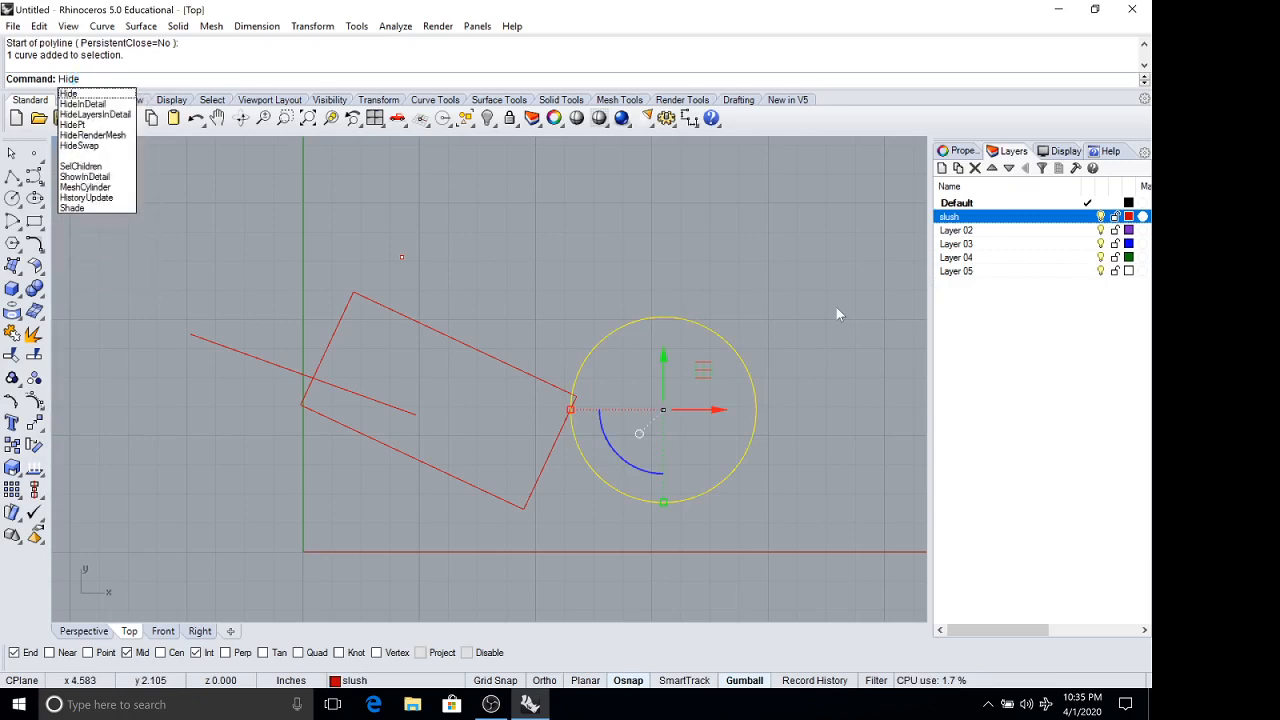
pyautogui.press('Return')
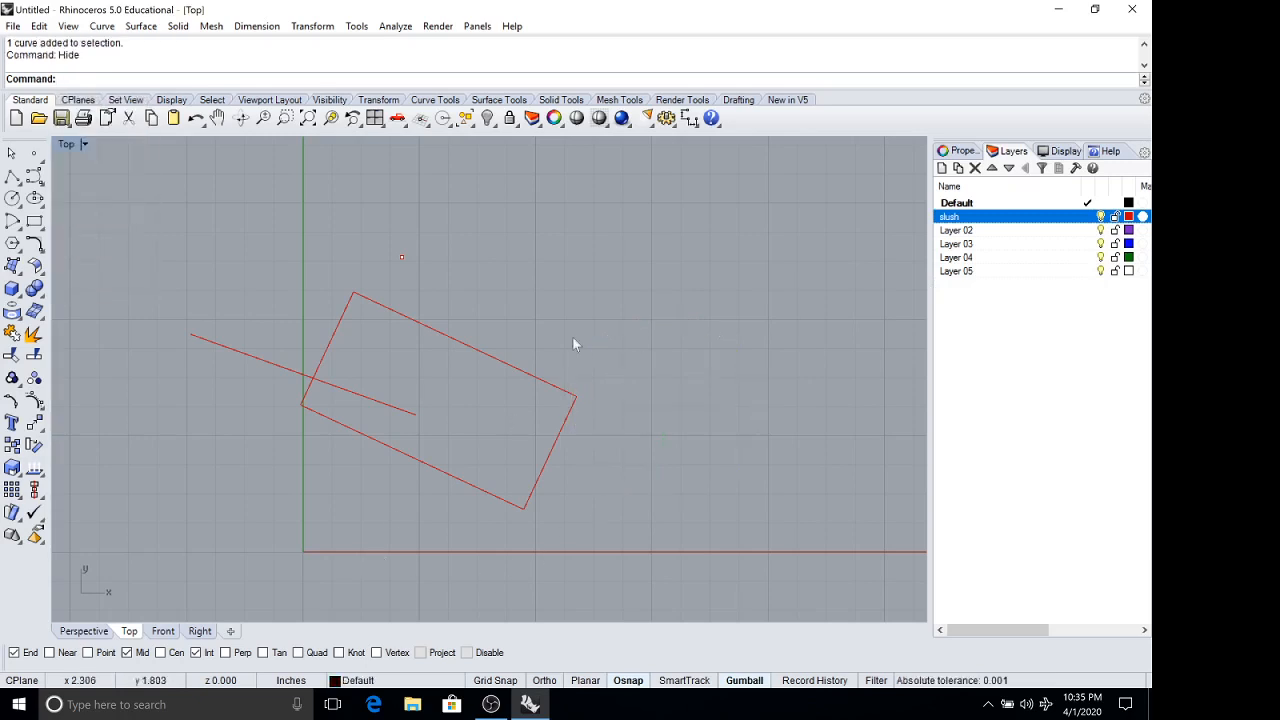
pyautogui.write('S')
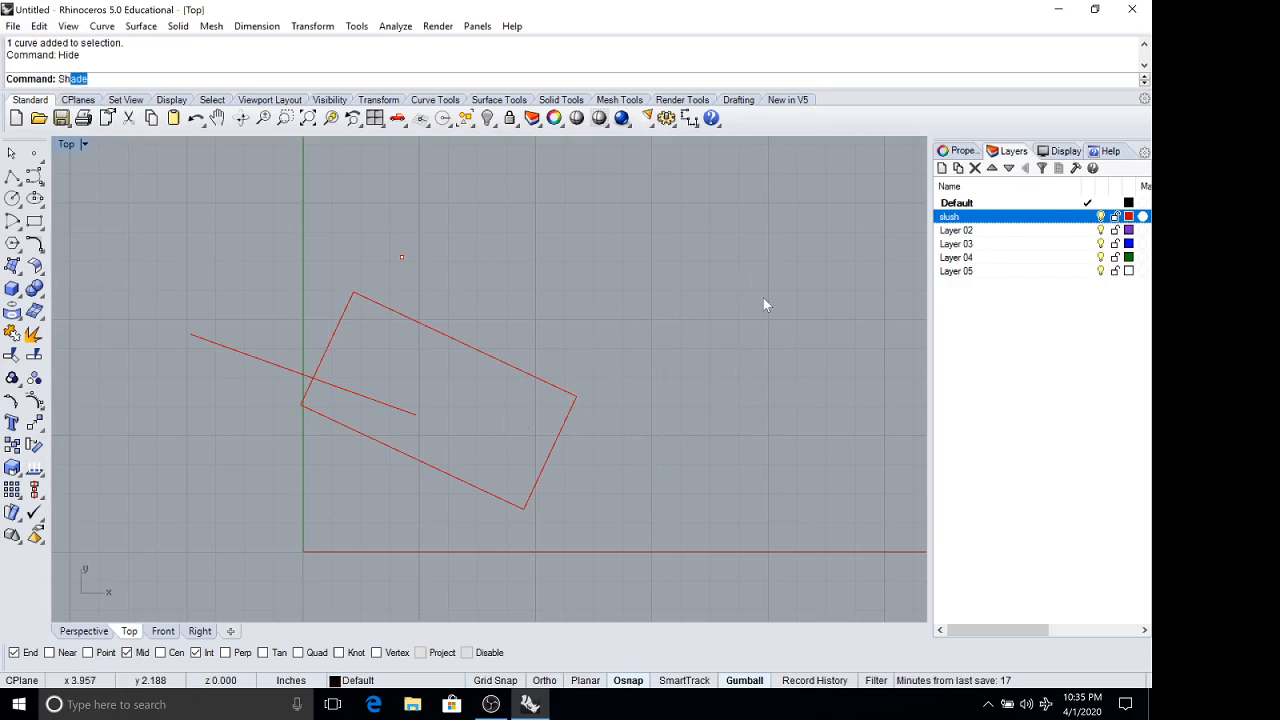
pyautogui.write('how')
pyautogui.press('Return')
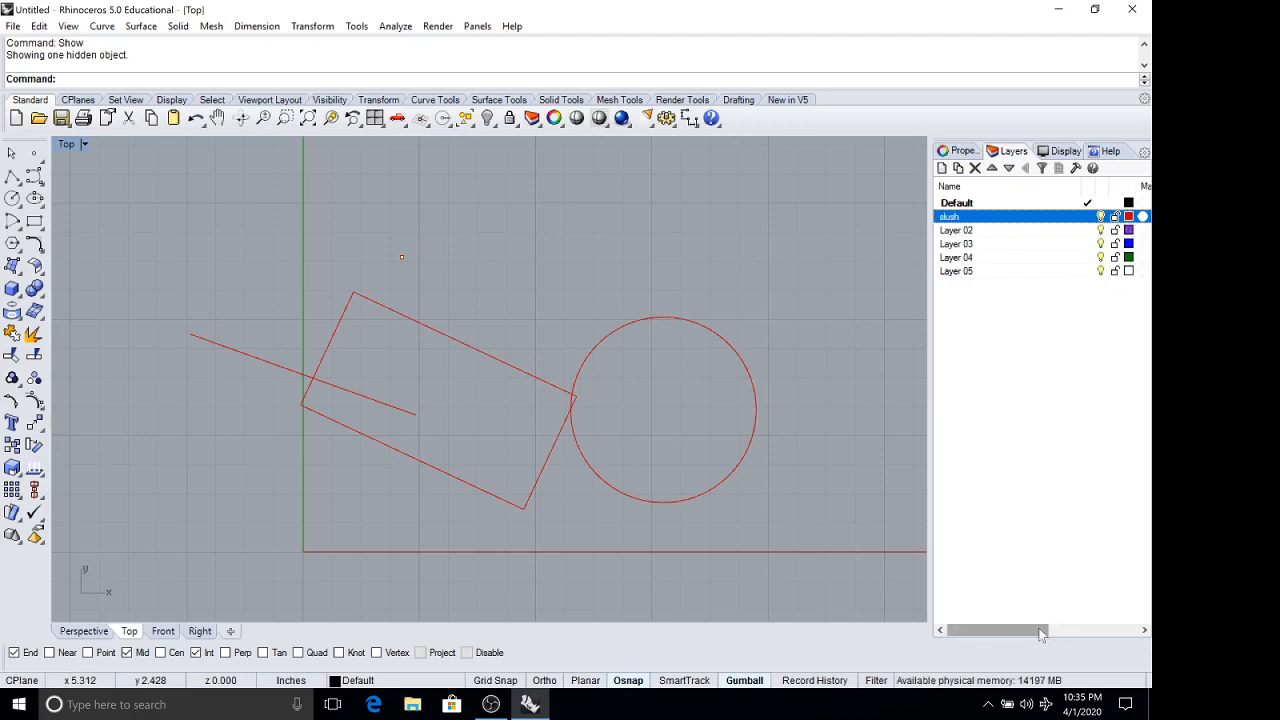
# Examine the layers' material, linetype and print width settings and the color choices for the slush layer, keeping its color.
pyautogui.moveTo(1041, 634); pyautogui.dragTo(1121, 619)
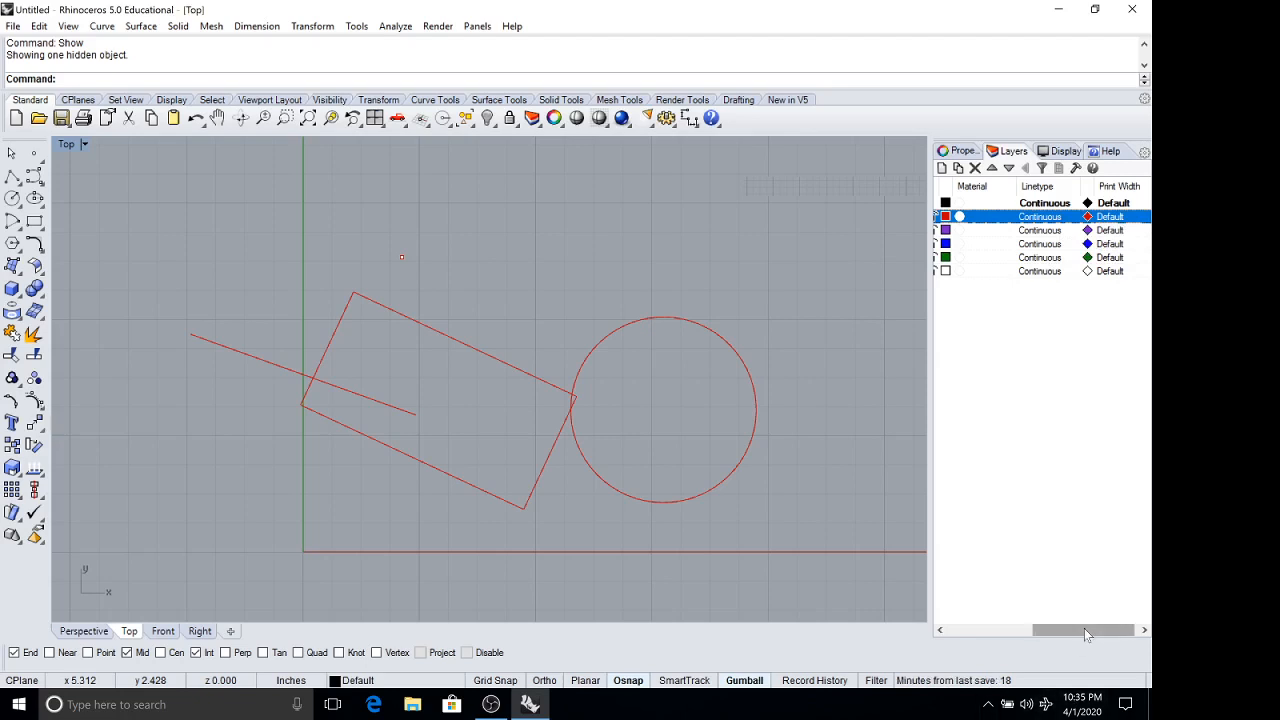
pyautogui.moveTo(1084, 628); pyautogui.dragTo(1028, 629)
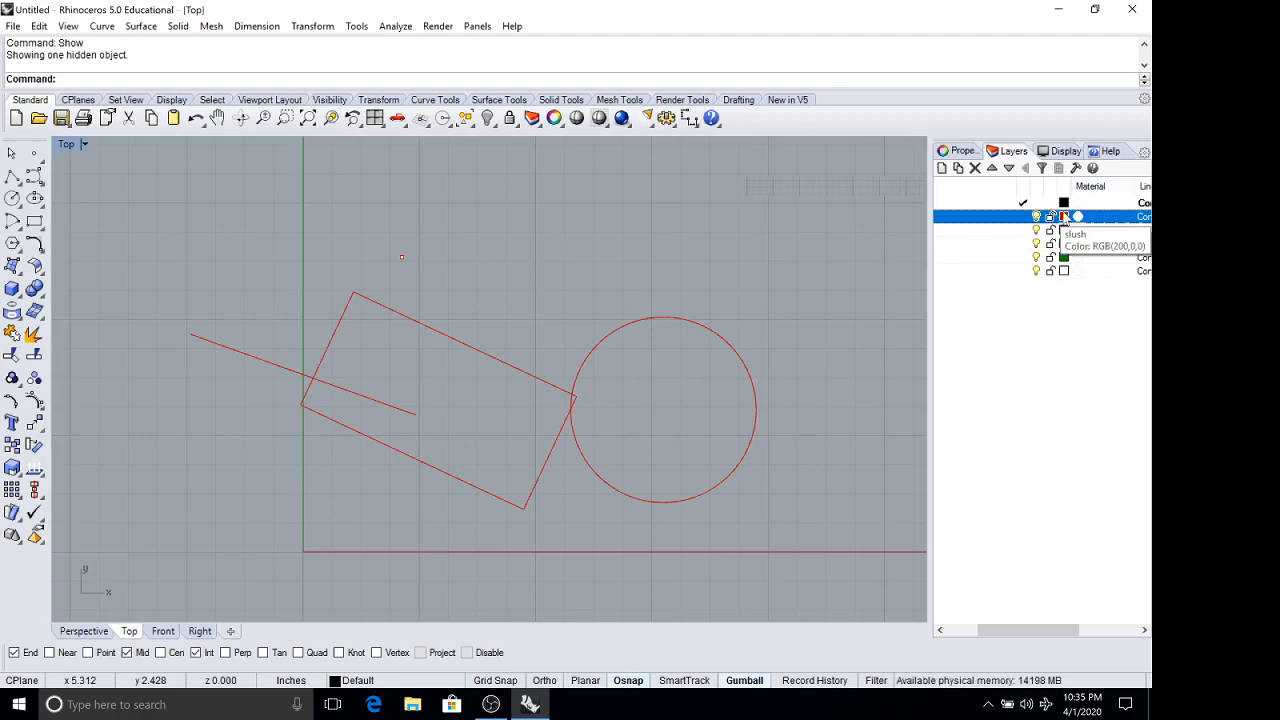
pyautogui.click(1064, 217)
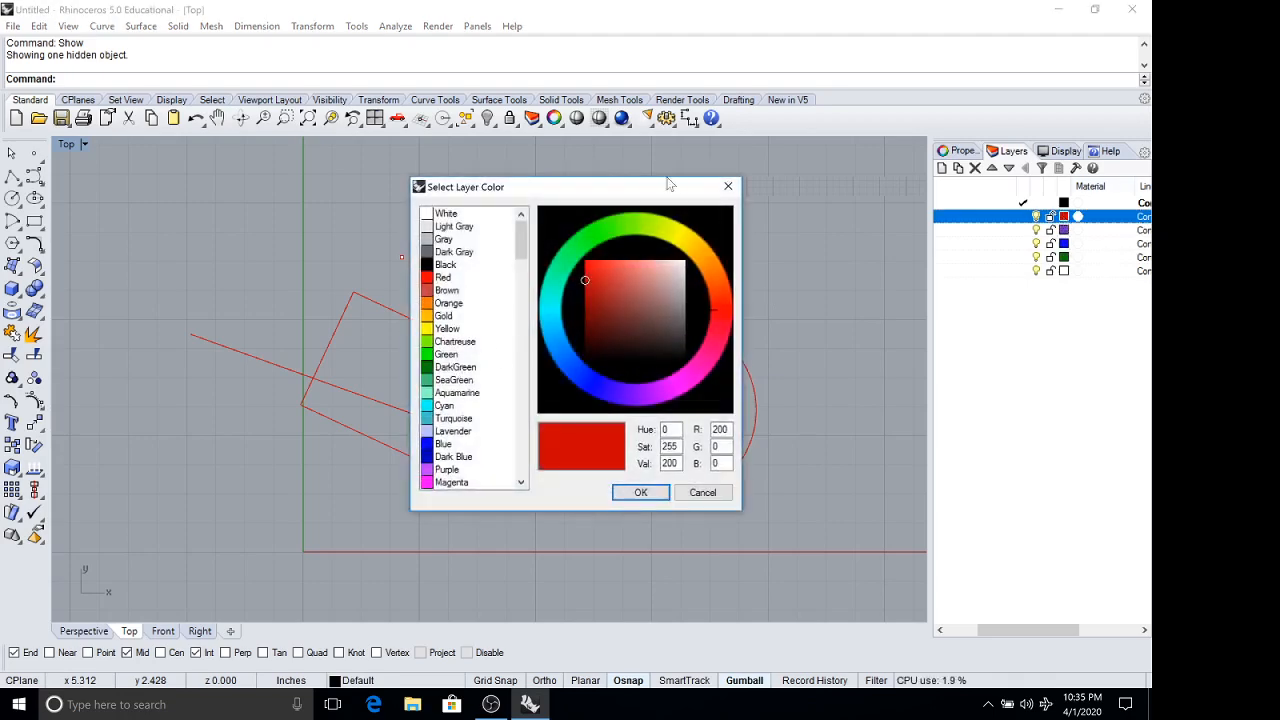
pyautogui.click(727, 188)
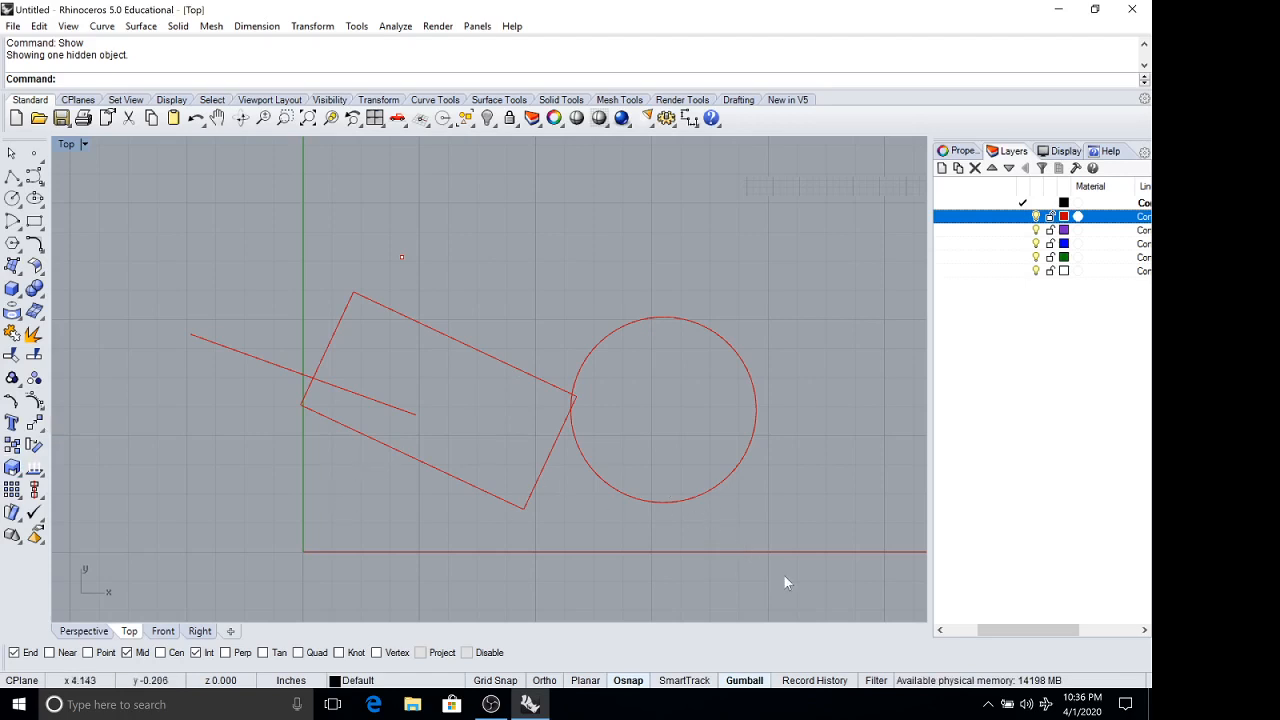
# Select all the geometry and start Save As, reviewing the available file formats and choosing Rhino 5 3D Models (*.3dm).
pyautogui.moveTo(823, 570); pyautogui.dragTo(121, 222)
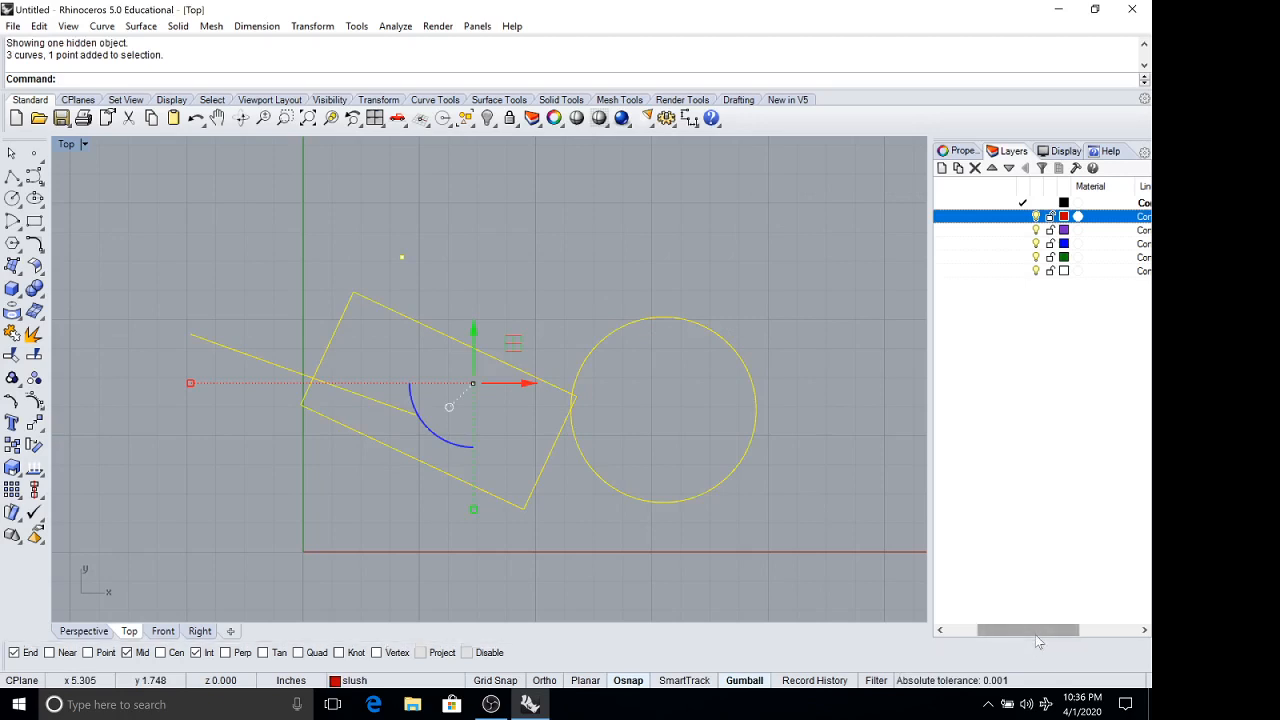
pyautogui.moveTo(1022, 631); pyautogui.dragTo(984, 631)
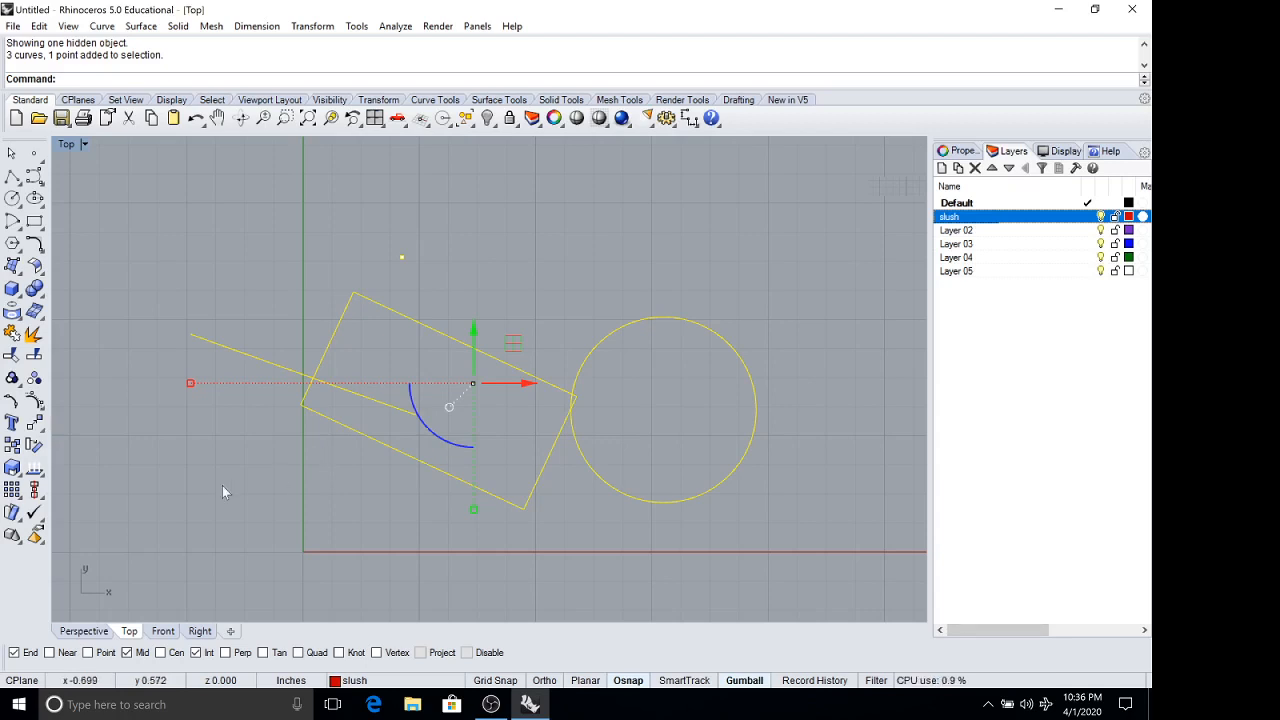
pyautogui.click(13, 26)
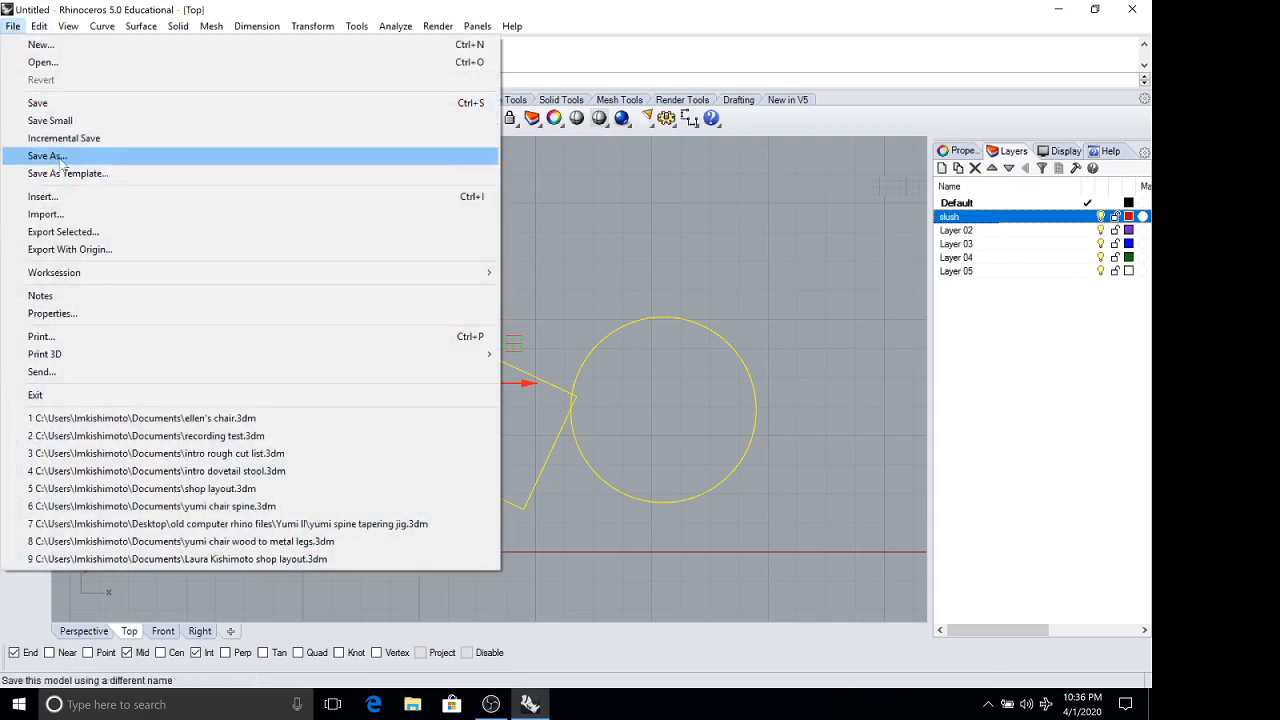
pyautogui.click(62, 158)
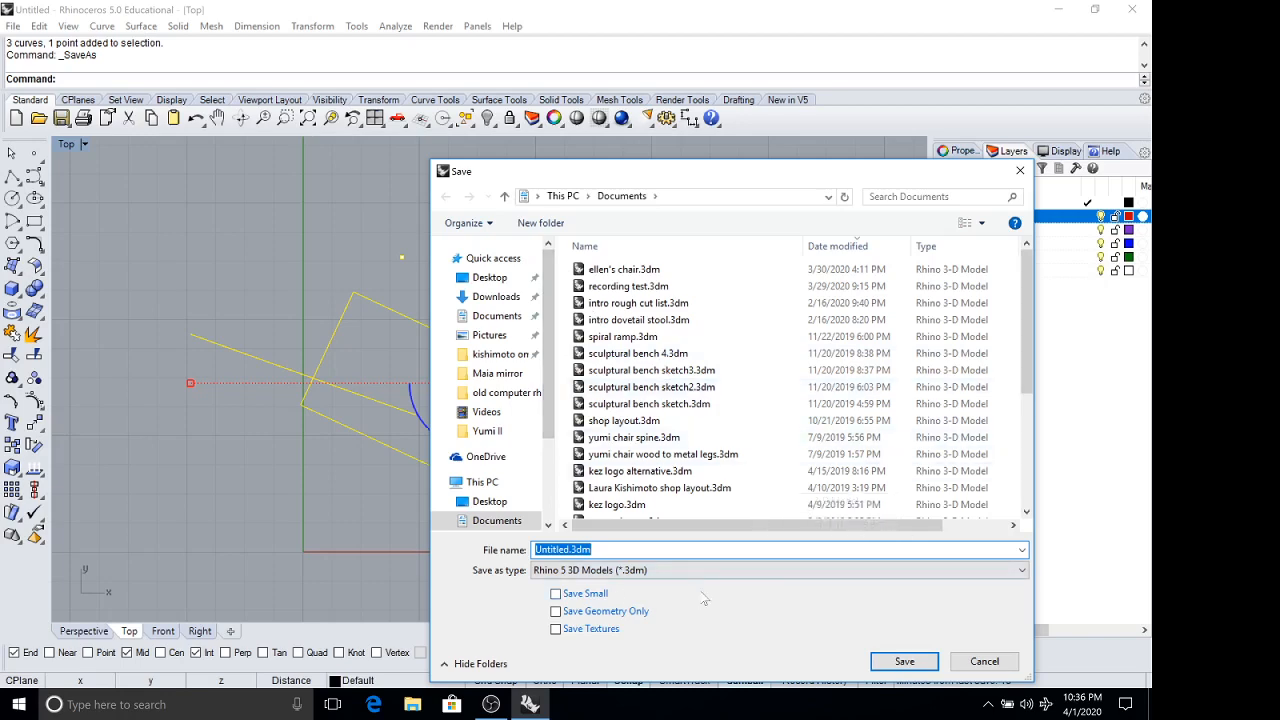
pyautogui.click(1023, 572)
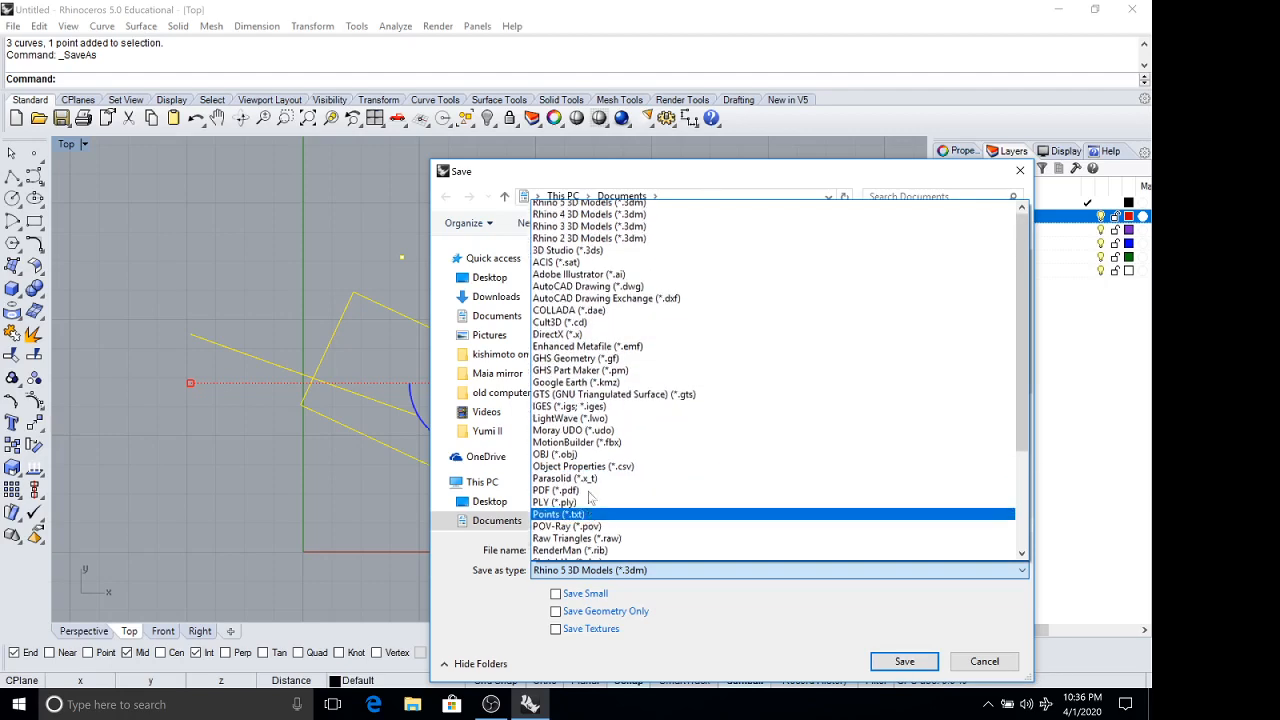
pyautogui.scroll(-4, 588, 420)
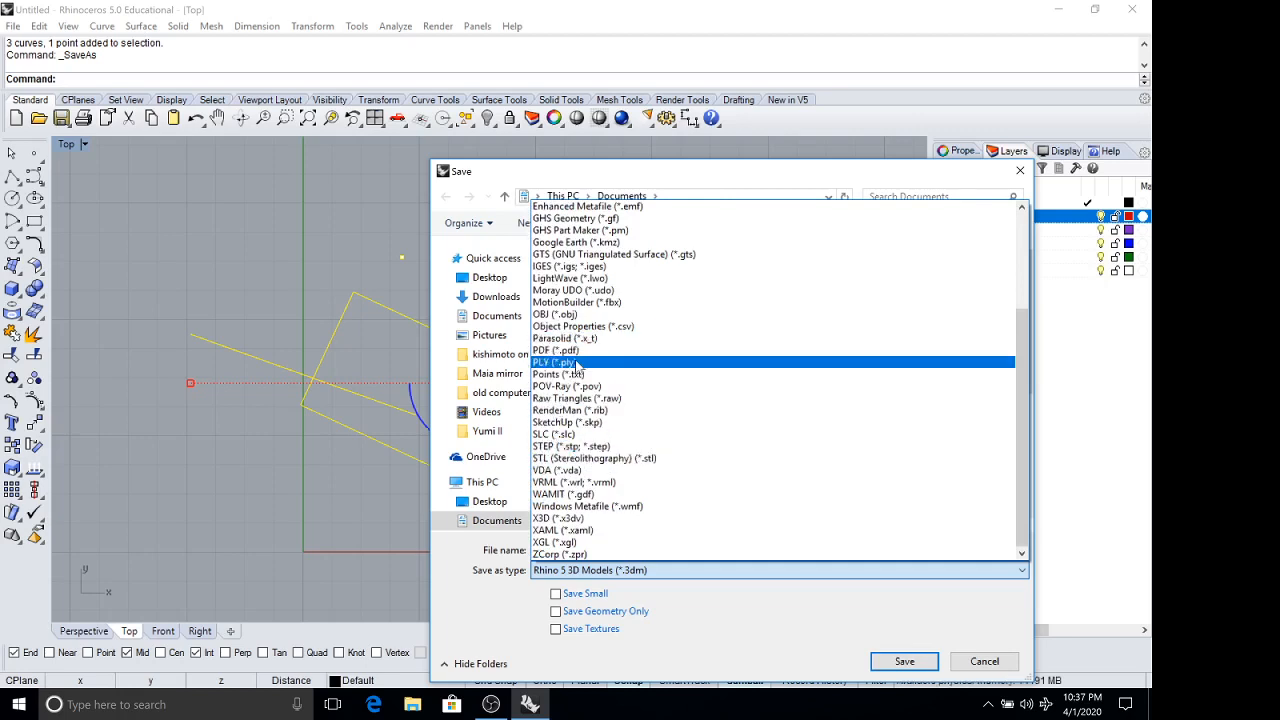
pyautogui.scroll(4, 578, 365)
pyautogui.scroll(1, 576, 370)
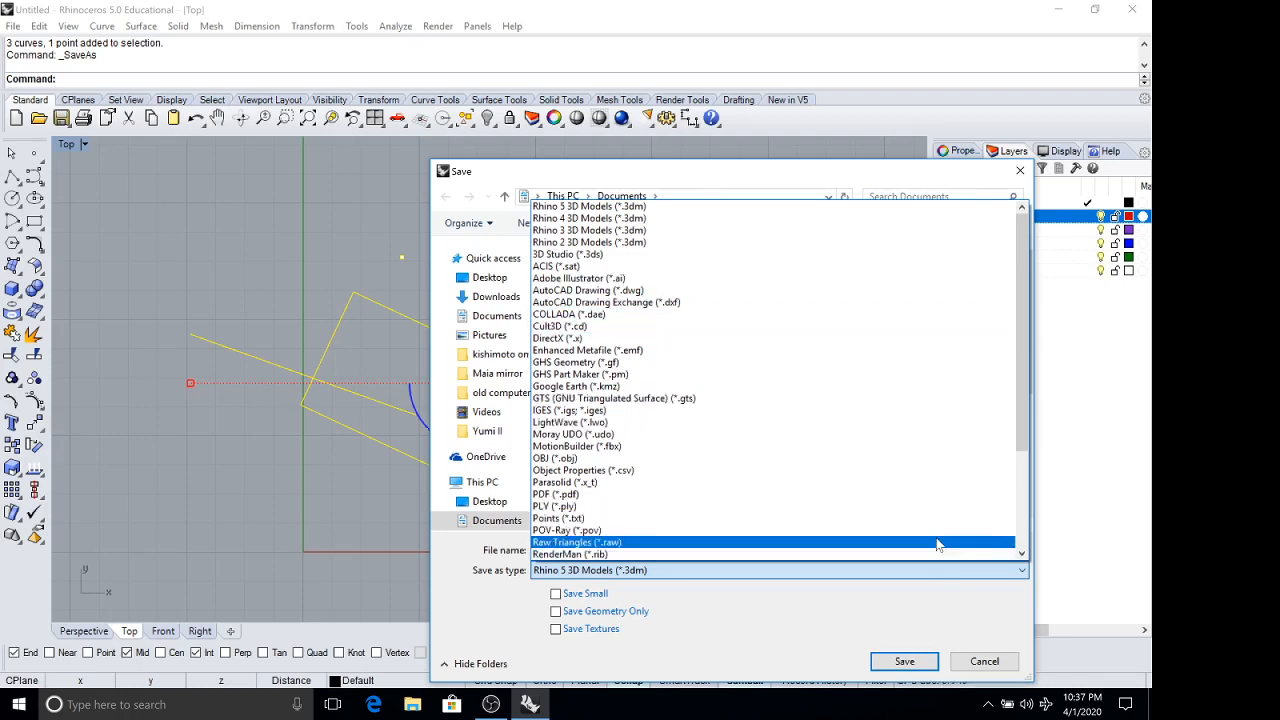
pyautogui.click(596, 207)
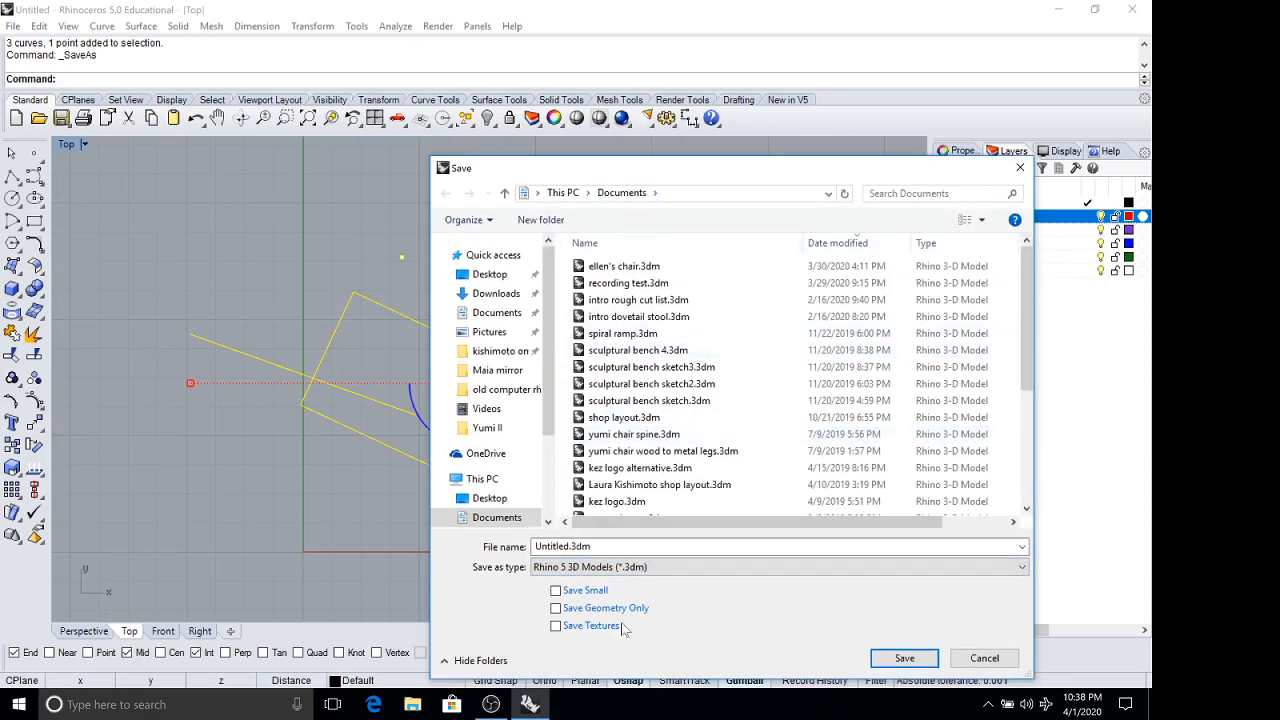
# Save the model as "intro demo" in the Documents folder and clear the object selection.
pyautogui.moveTo(602, 547); pyautogui.dragTo(406, 541)
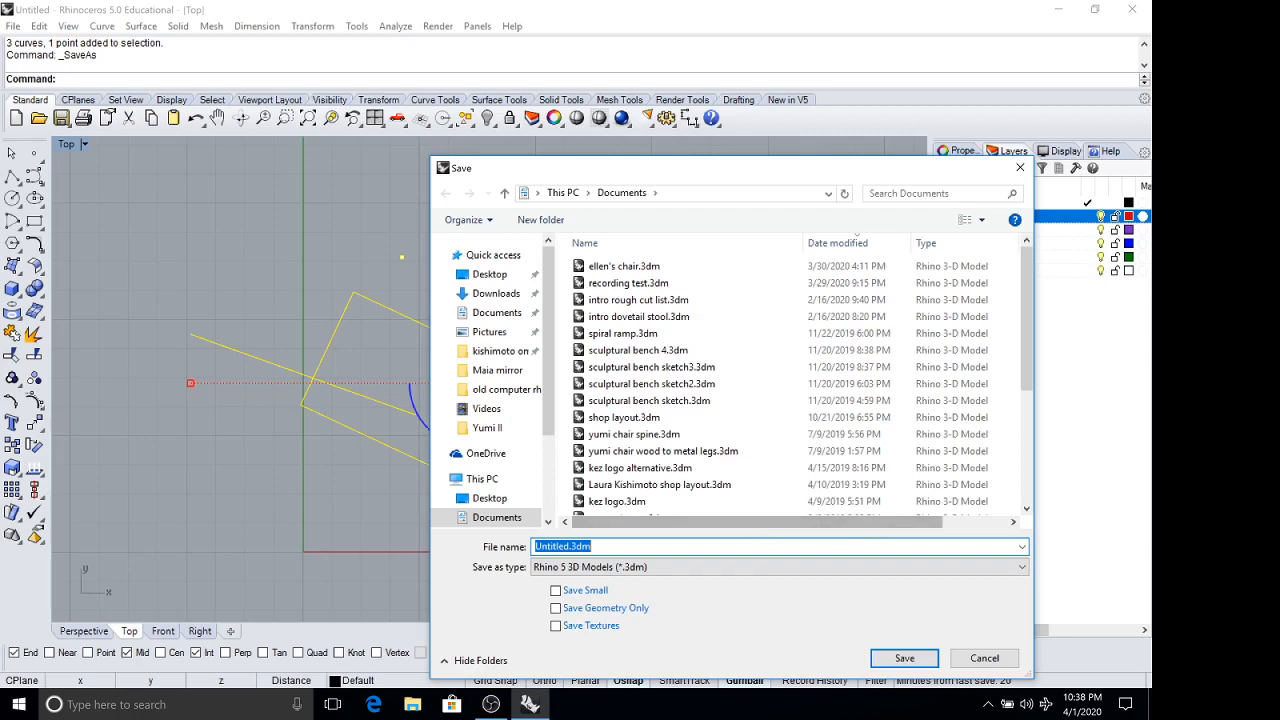
pyautogui.write('intro de,po')
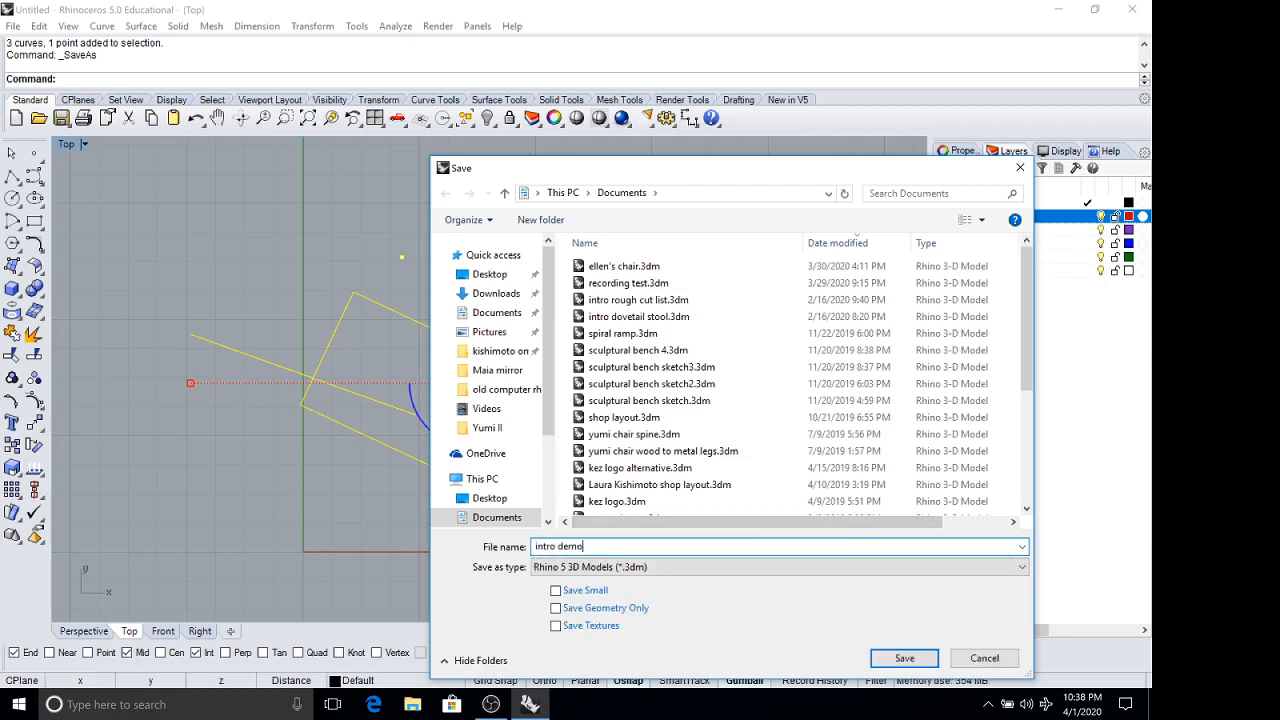
pyautogui.click(904, 658)
pyautogui.press('Escape')
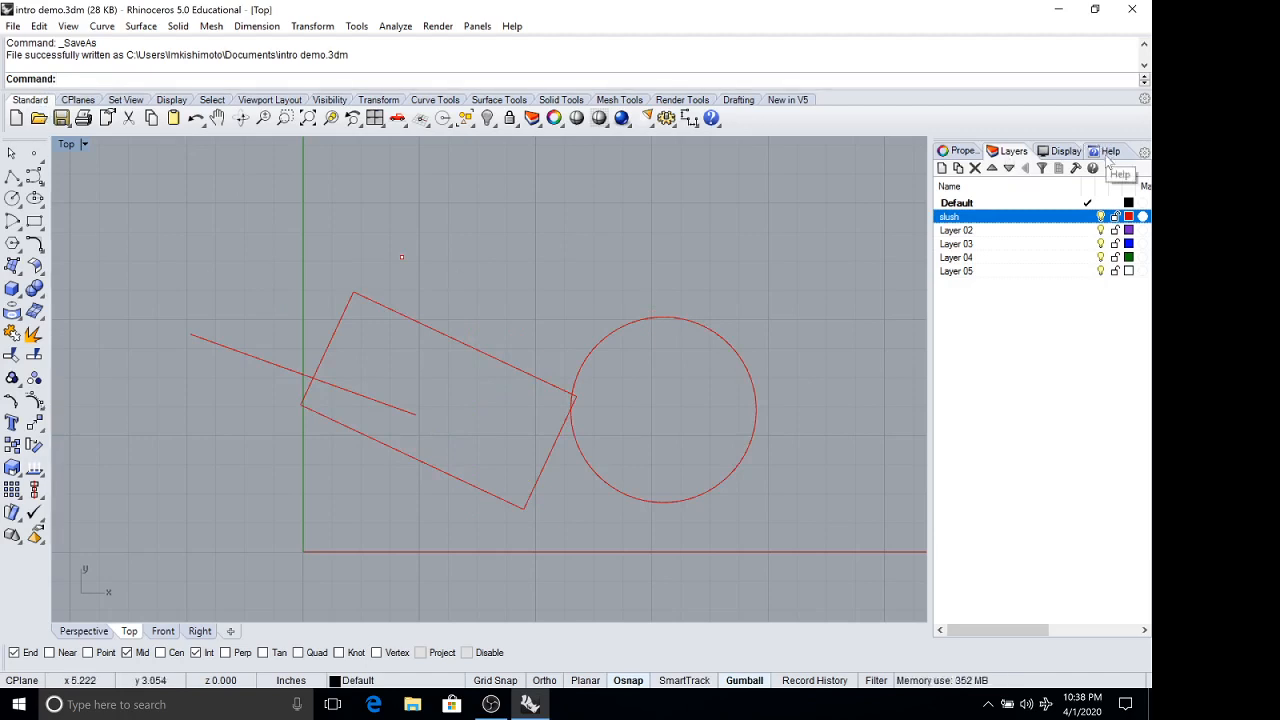
# Draw a single vertical polyline segment 3 inches long upward from the origin 0,0, constrained with ortho, and select it.
pyautogui.click(12, 177)
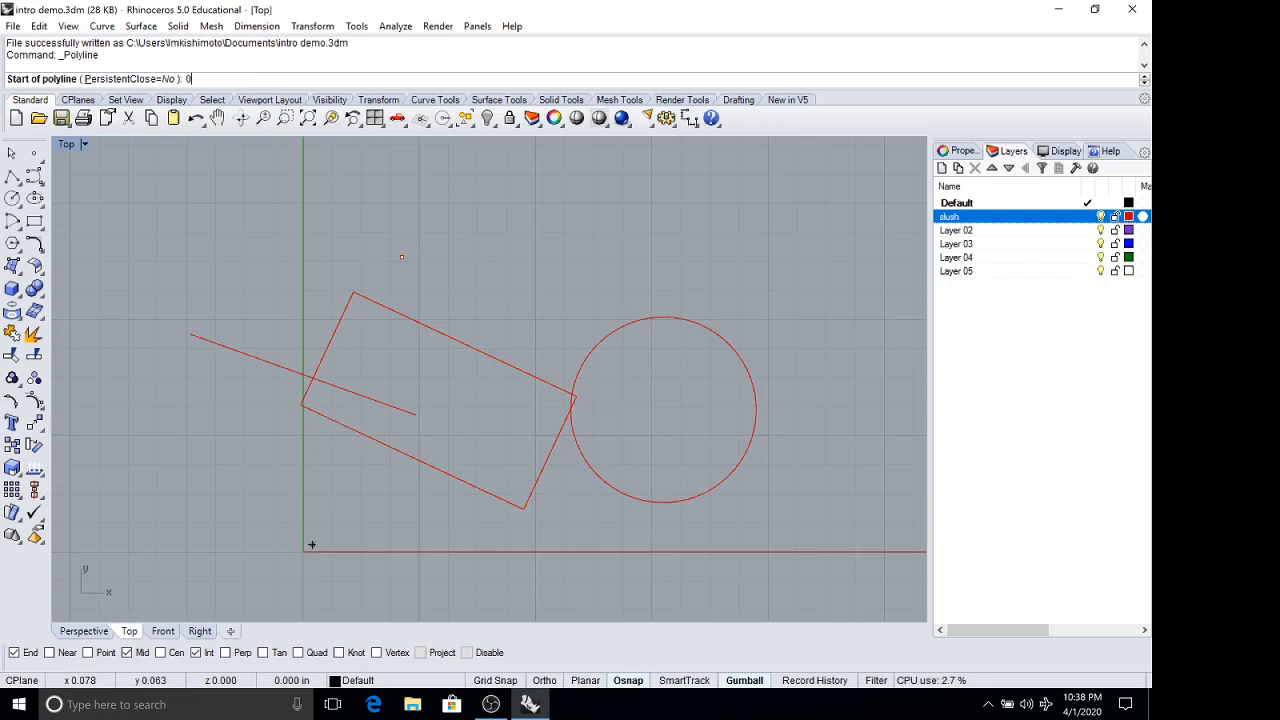
pyautogui.press('Return')
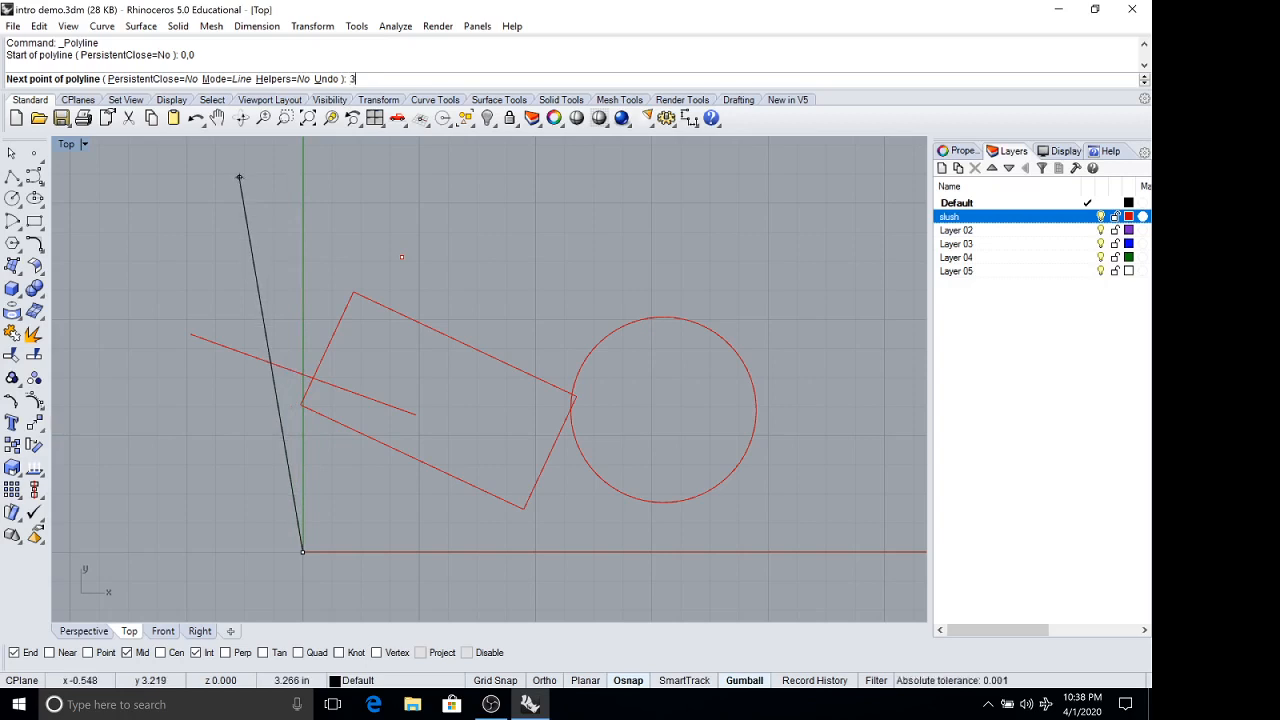
pyautogui.press('Return')
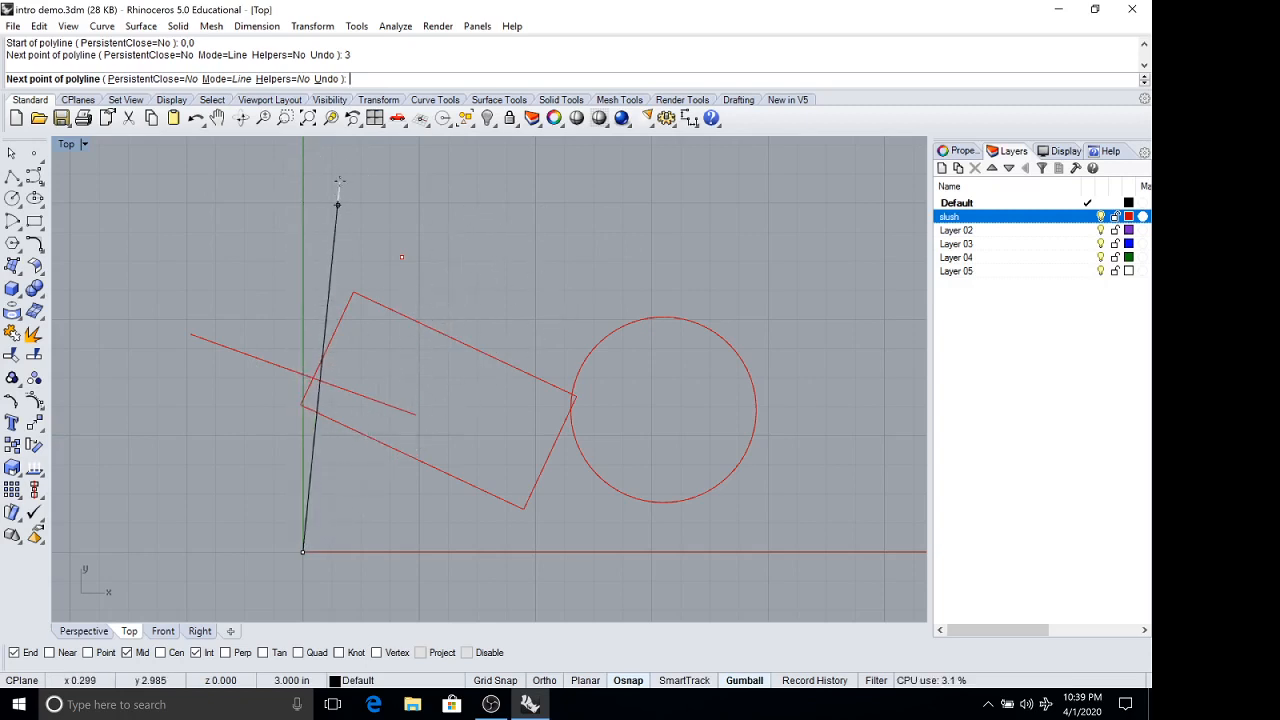
pyautogui.press('F8')
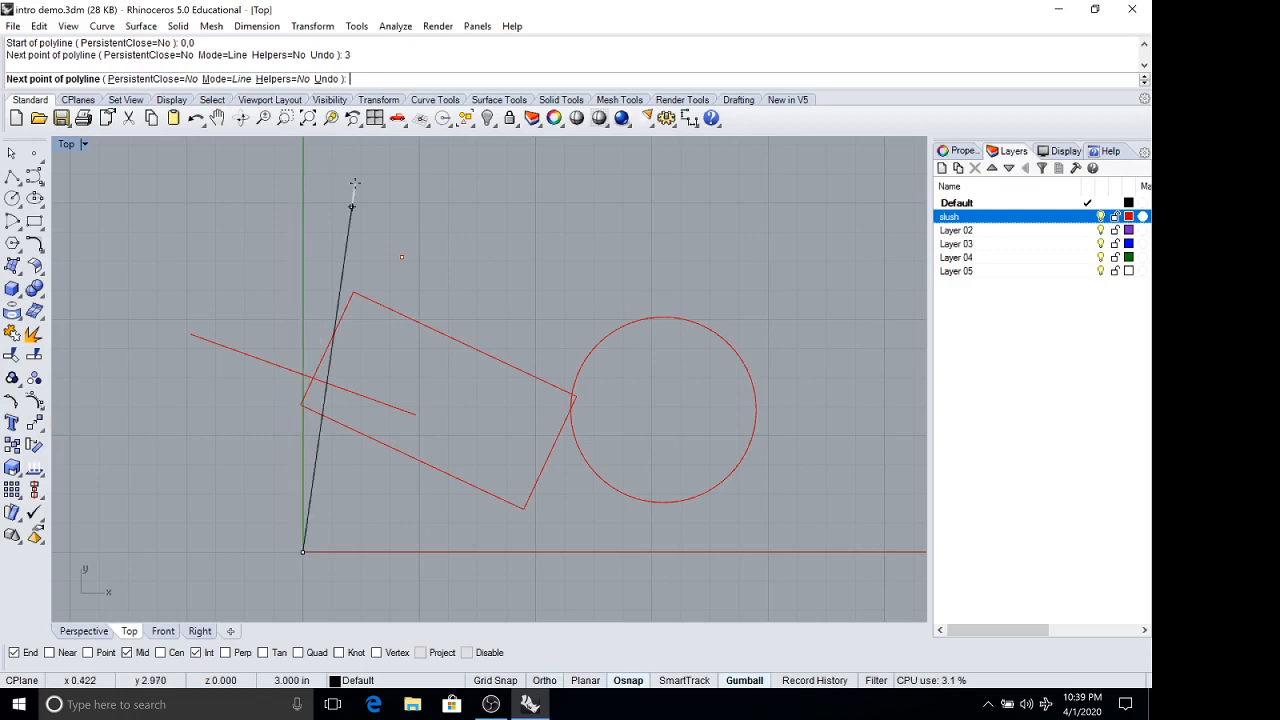
pyautogui.press('shift')
pyautogui.press('shift')
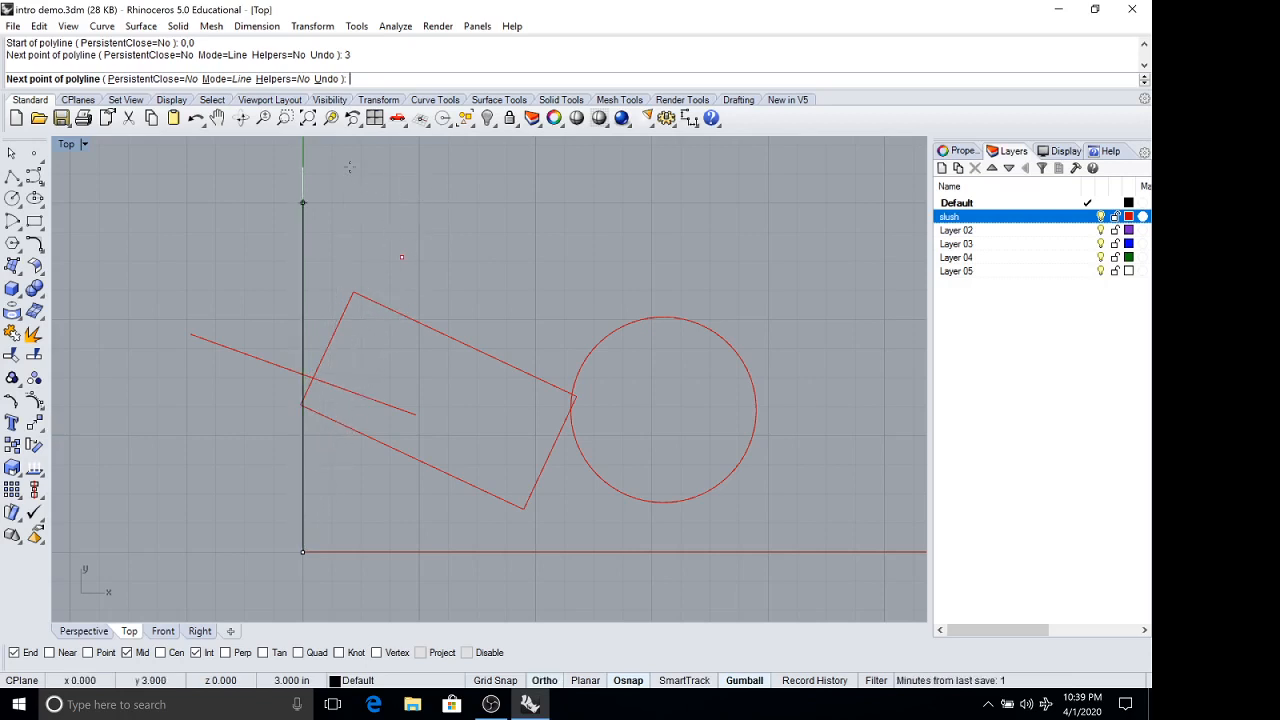
pyautogui.click(349, 167)
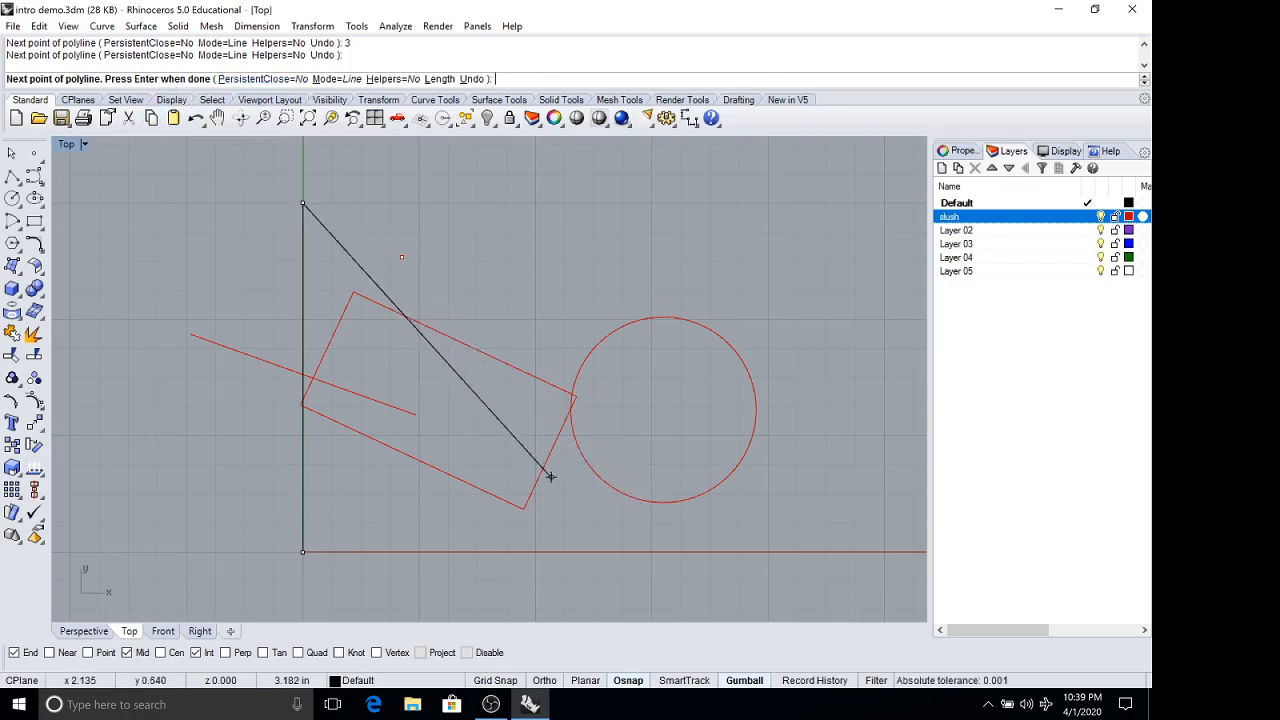
pyautogui.press('Return')
pyautogui.click(307, 266)
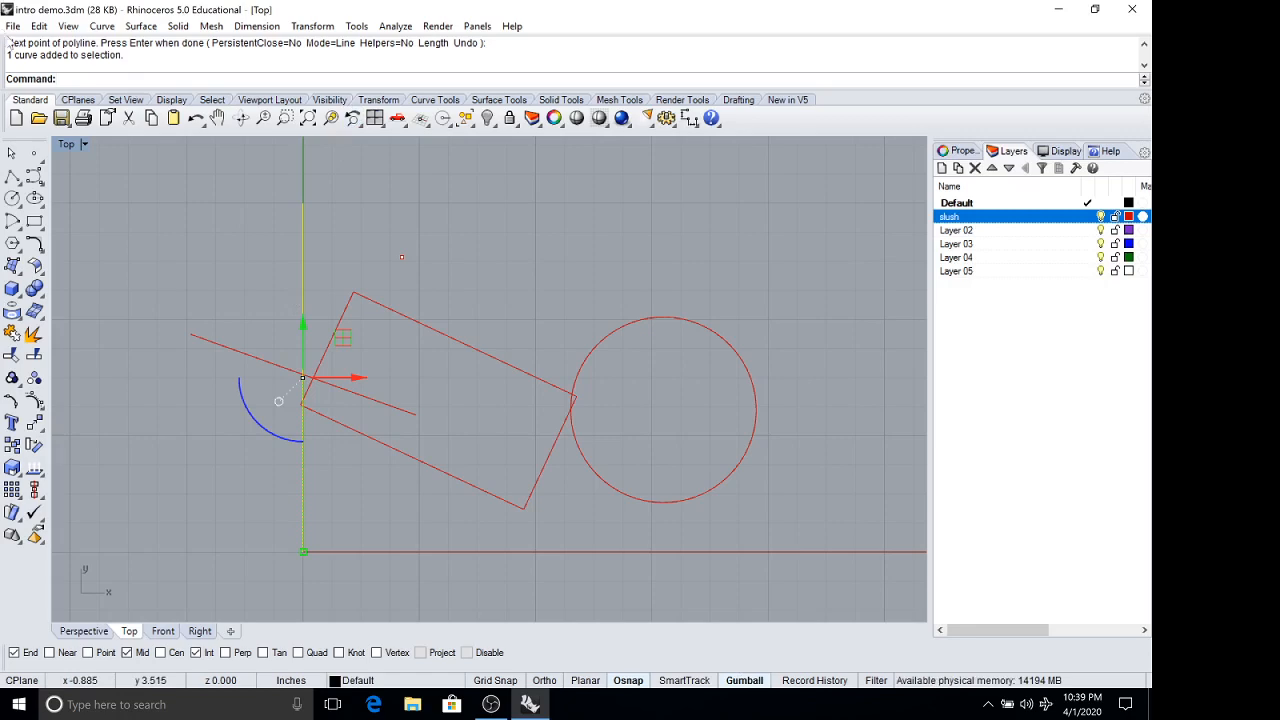
pyautogui.click(1094, 9)
pyautogui.click(491, 704)
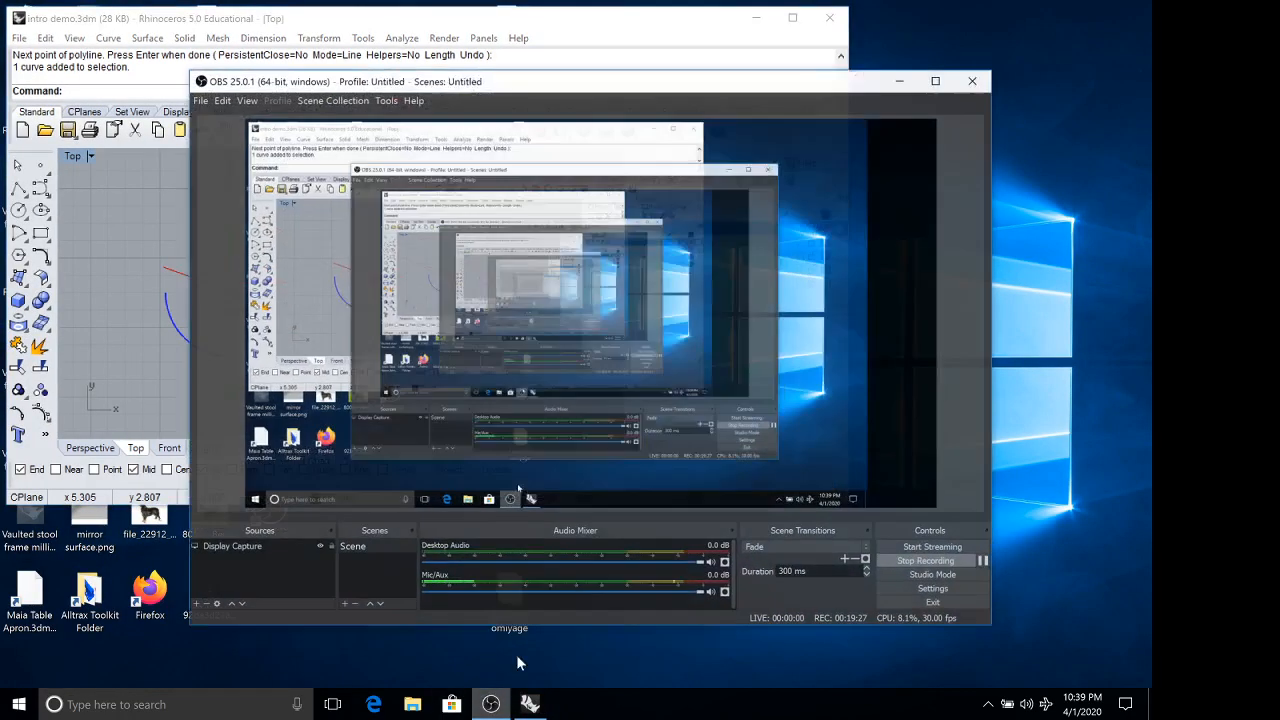